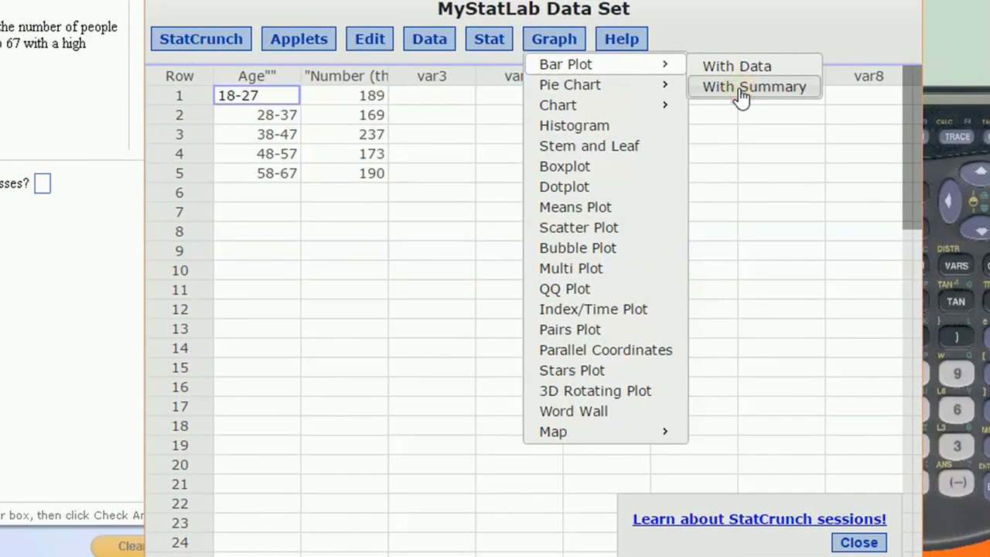
Create a summary bar plot with Age as categories, Number (thousands) as counts, and bars ordered by Worksheet
{"action": "left_click", "coordinate": [741, 91]}
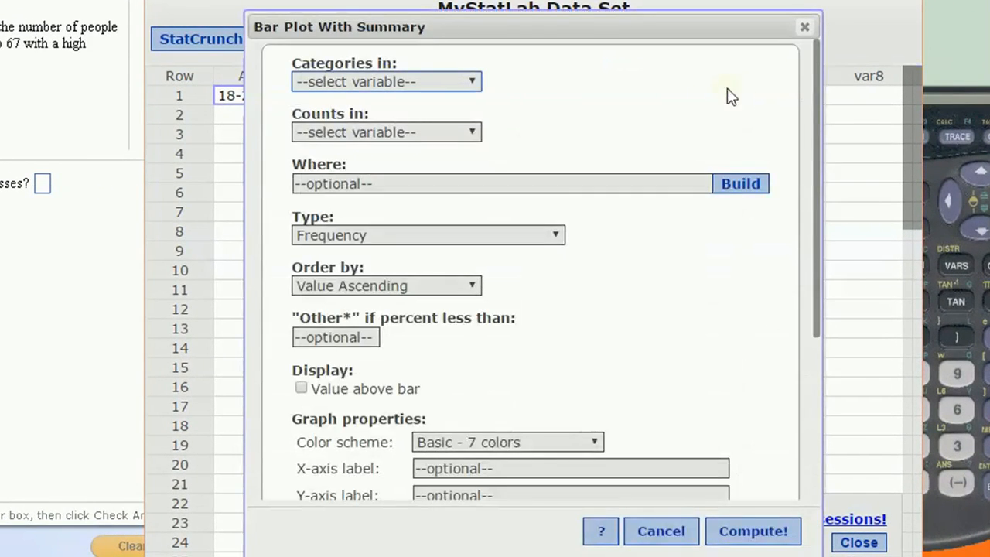
{"action": "left_click", "coordinate": [368, 84]}
{"action": "left_click", "coordinate": [313, 118]}
{"action": "left_click", "coordinate": [323, 132]}
{"action": "left_click", "coordinate": [330, 168]}
{"action": "left_click_drag", "start_coordinate": [464, 1], "coordinate": [440, 0]}
{"action": "left_click", "coordinate": [291, 232]}
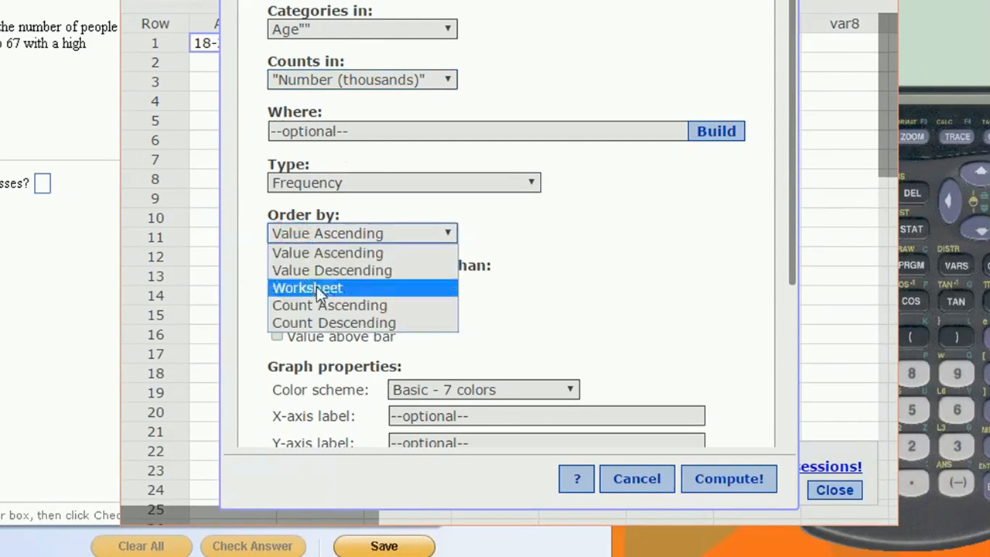
{"action": "left_click", "coordinate": [319, 290]}
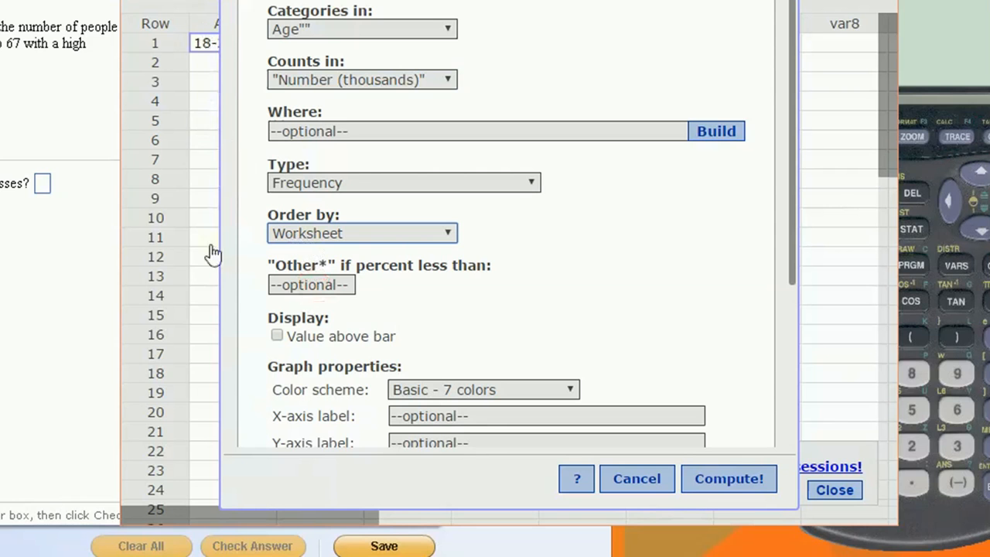
{"action": "left_click", "coordinate": [713, 482]}
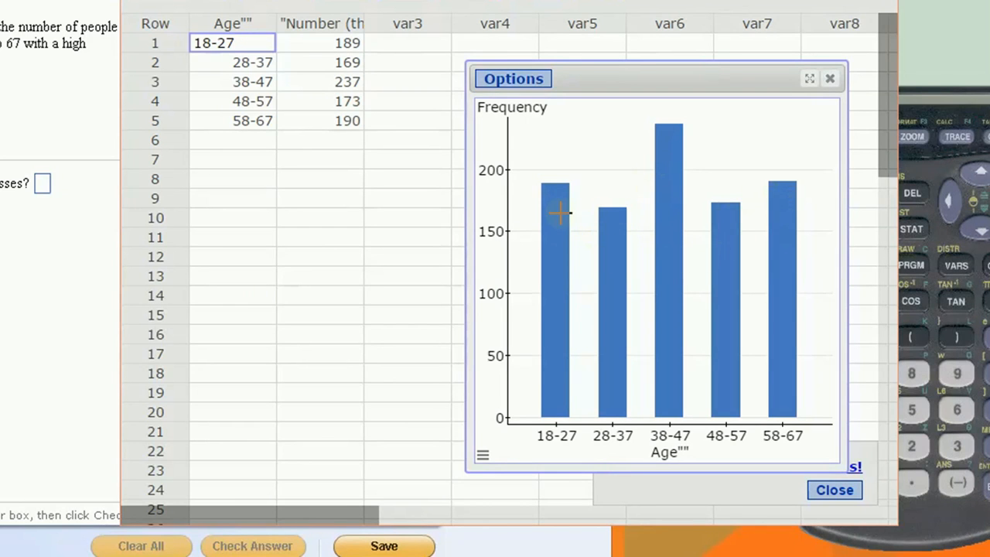
Edit the bar plot to the Relative Frequency type with the value displayed above each bar, and recompute it
{"action": "mouse_move", "coordinate": [782, 270]}
{"action": "left_click", "coordinate": [523, 87]}
{"action": "left_click", "coordinate": [514, 101]}
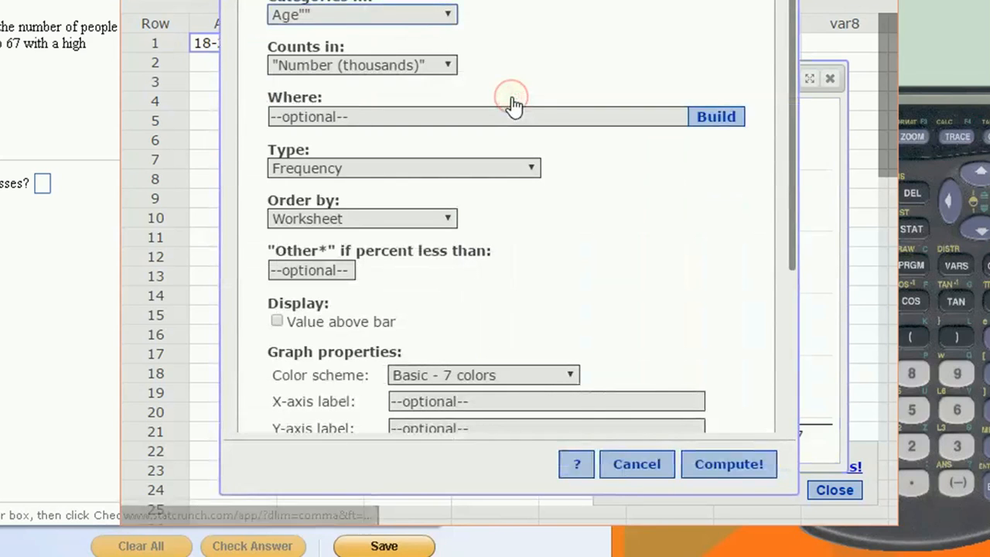
{"action": "left_click", "coordinate": [295, 168]}
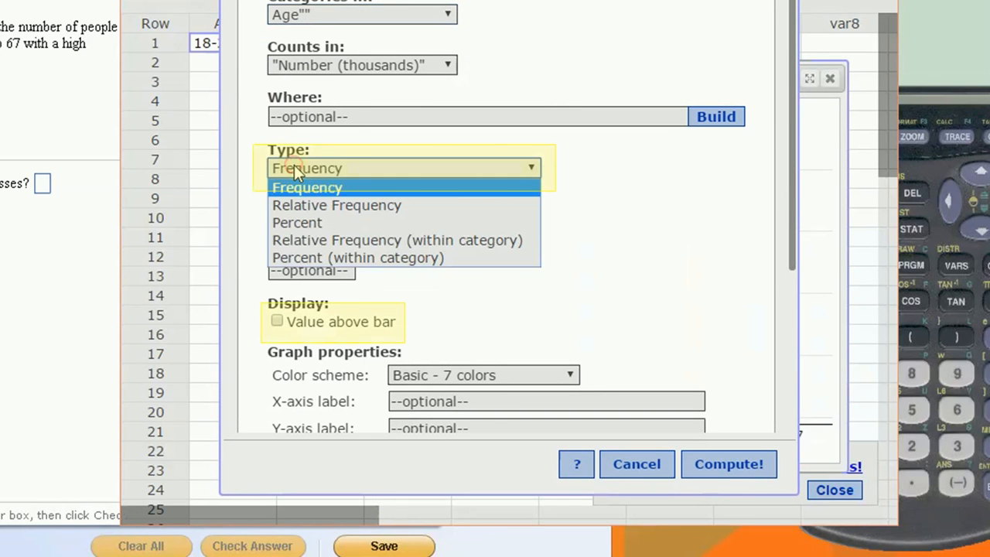
{"action": "left_click", "coordinate": [327, 208]}
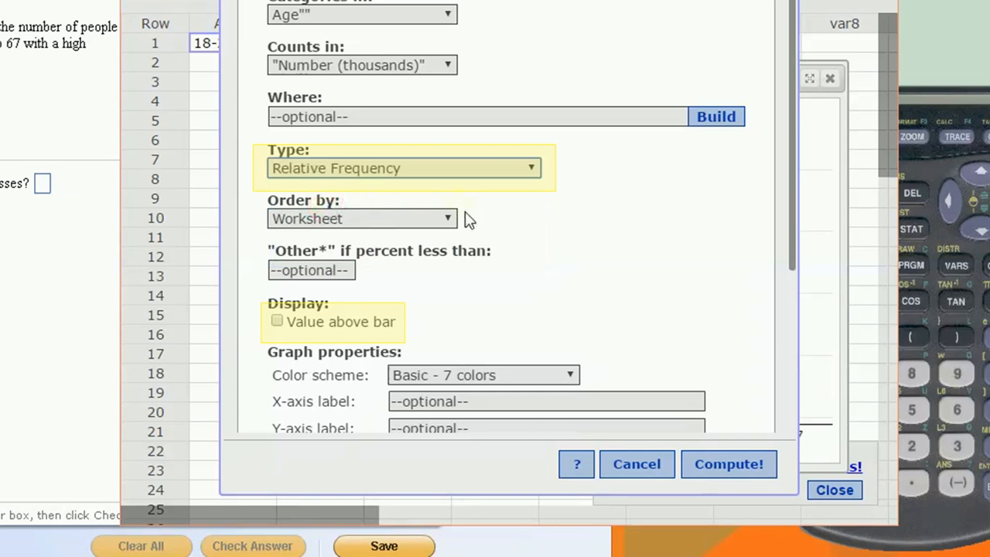
{"action": "left_click", "coordinate": [277, 321]}
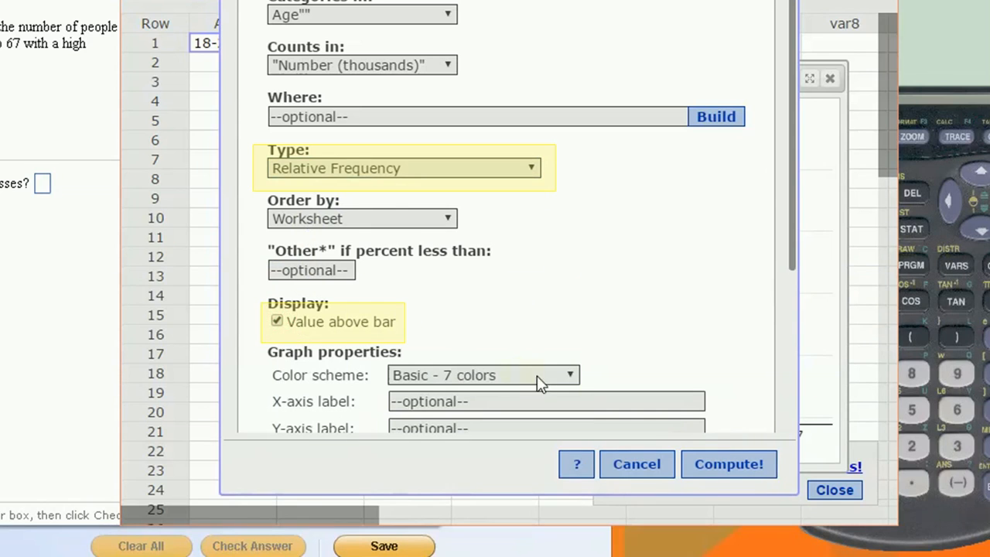
{"action": "left_click", "coordinate": [731, 464]}
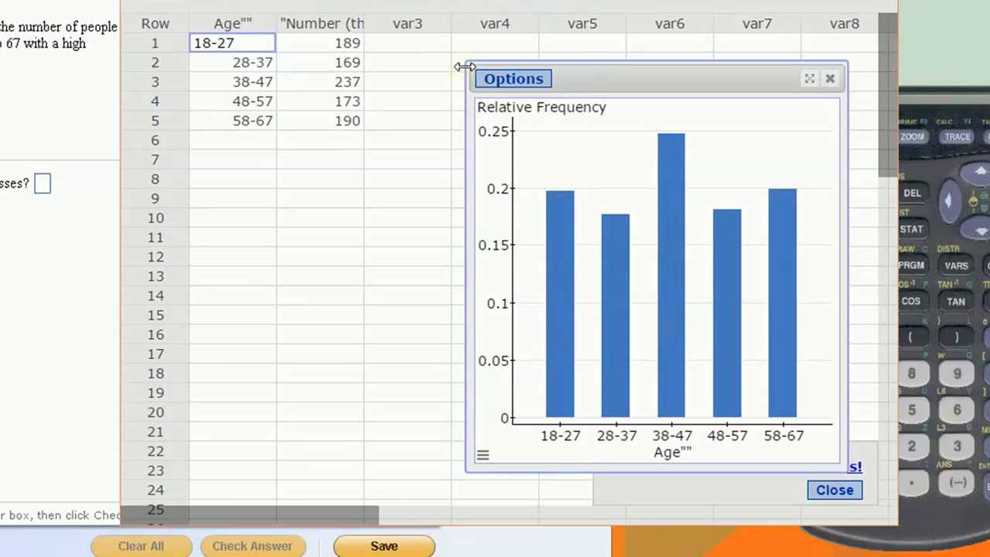
Enlarge the bar plot window enough to show the value labels and examine the relative frequency of each age class
{"action": "left_click_drag", "start_coordinate": [462, 60], "coordinate": [333, 0]}
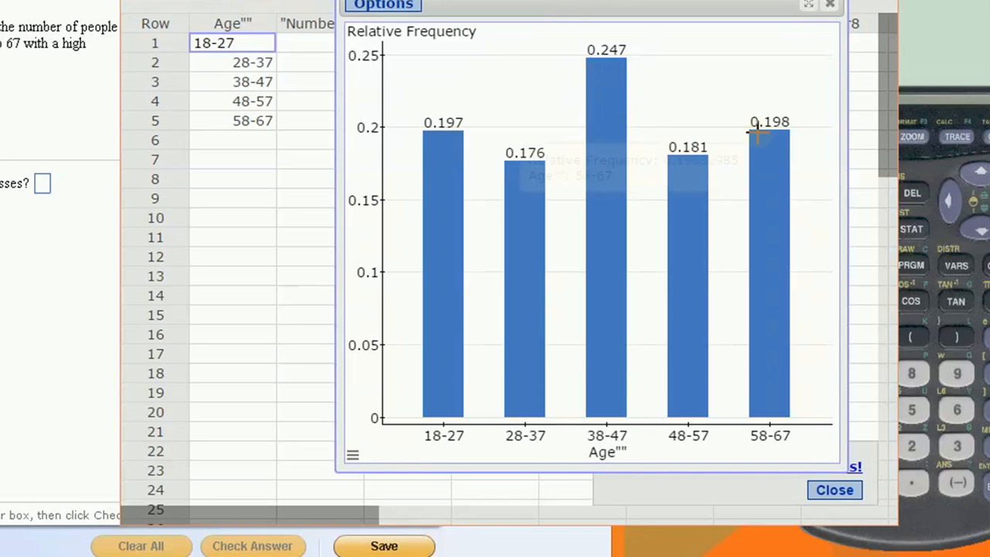
{"action": "mouse_move", "coordinate": [756, 133]}
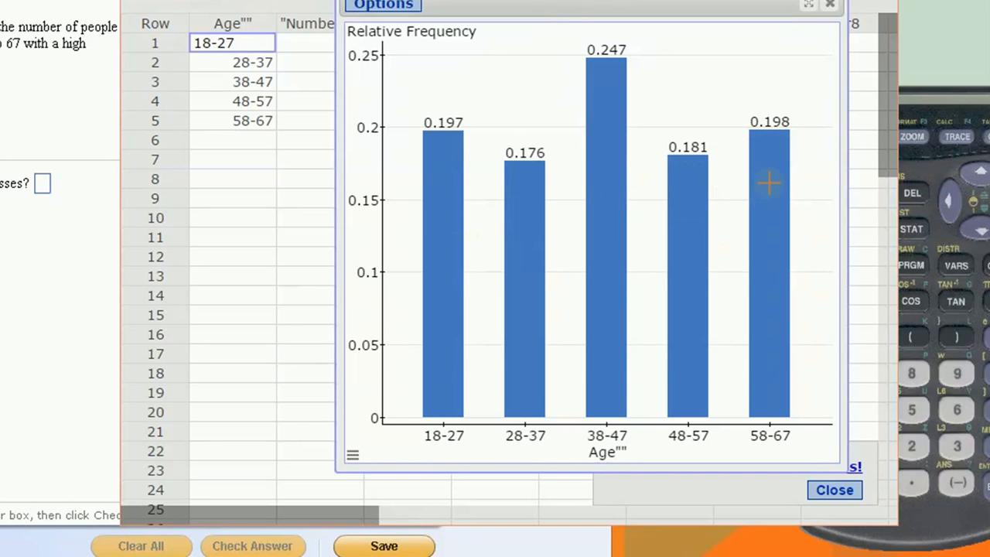
{"action": "mouse_move", "coordinate": [446, 160]}
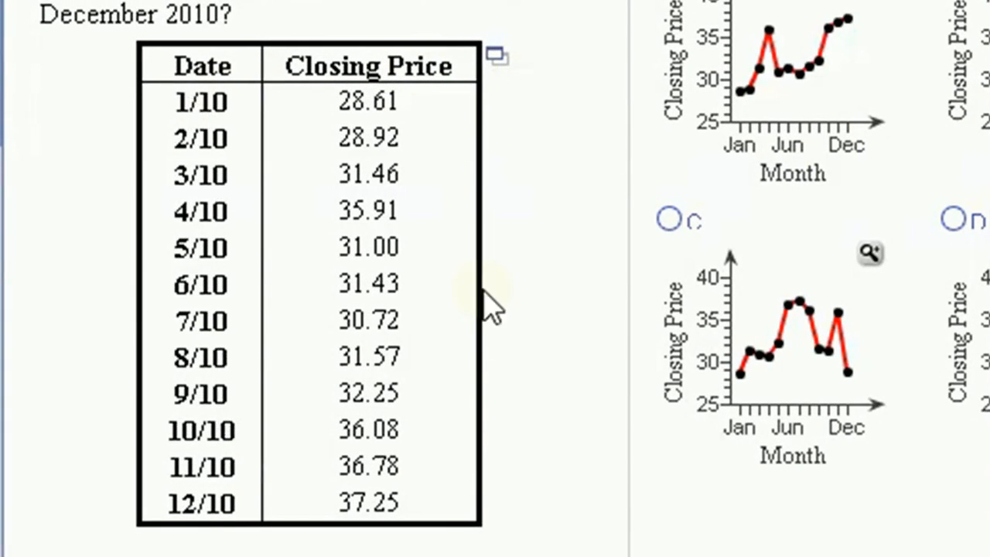
Open the stock price table in StatCrunch and set up an Index/Time Plot of the Closing Price column
{"action": "left_click", "coordinate": [496, 62]}
{"action": "left_click", "coordinate": [531, 78]}
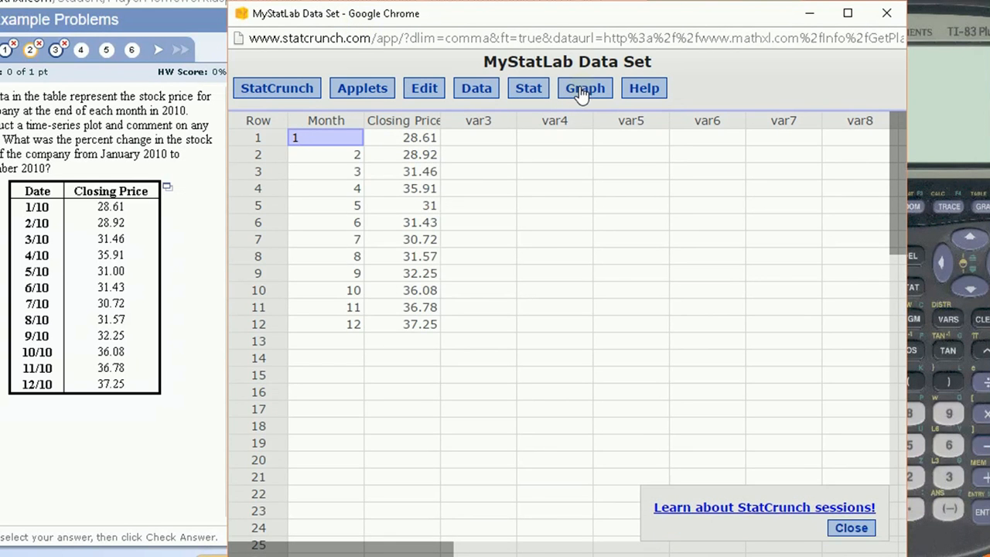
{"action": "left_click", "coordinate": [582, 89]}
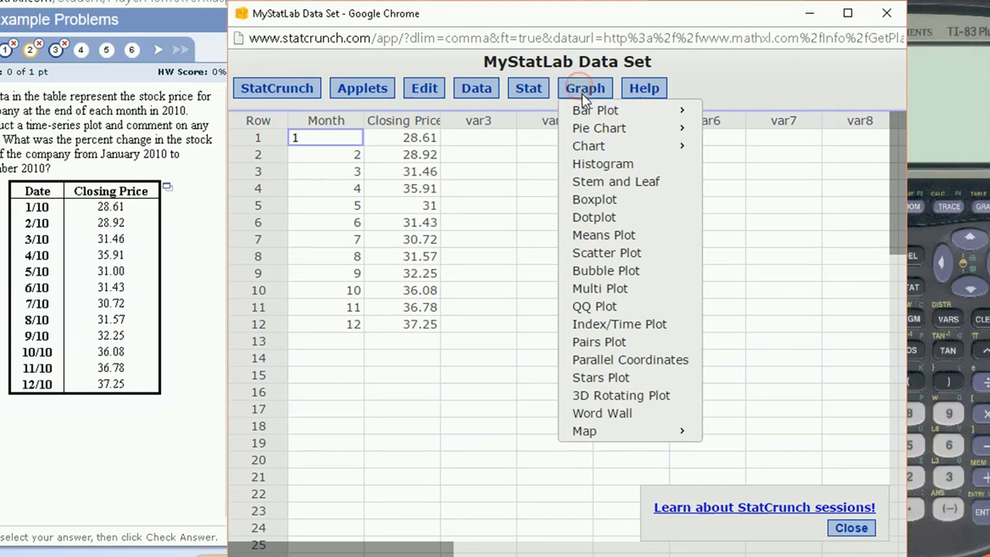
{"action": "left_click", "coordinate": [619, 325]}
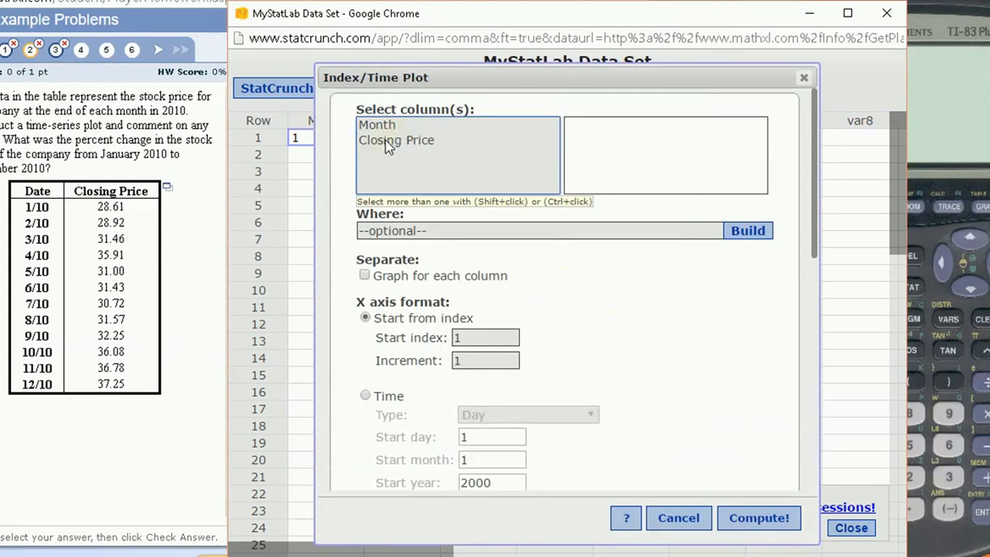
{"action": "left_click", "coordinate": [389, 142]}
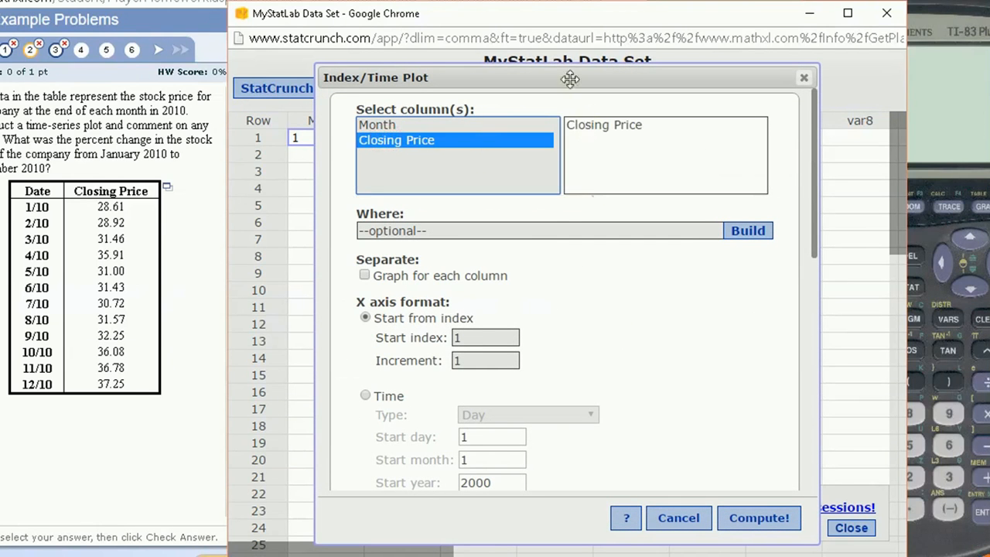
{"action": "left_click_drag", "start_coordinate": [564, 75], "coordinate": [641, 65]}
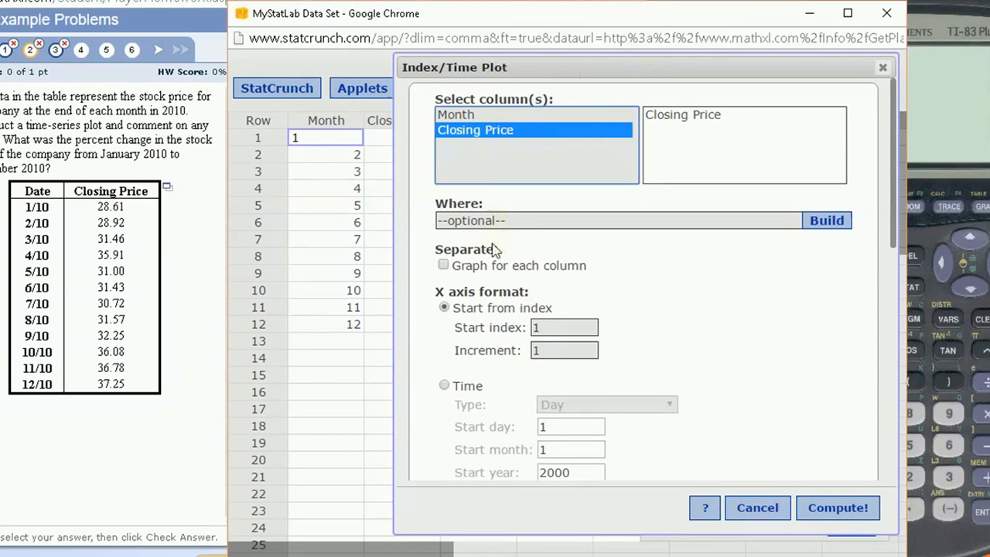
Set the plot's X axis to Time by Month with start month 1 and increment 1, display points with lines, and compute
{"action": "scroll", "coordinate": [610, 307], "scroll_direction": "down", "scroll_amount": 1}
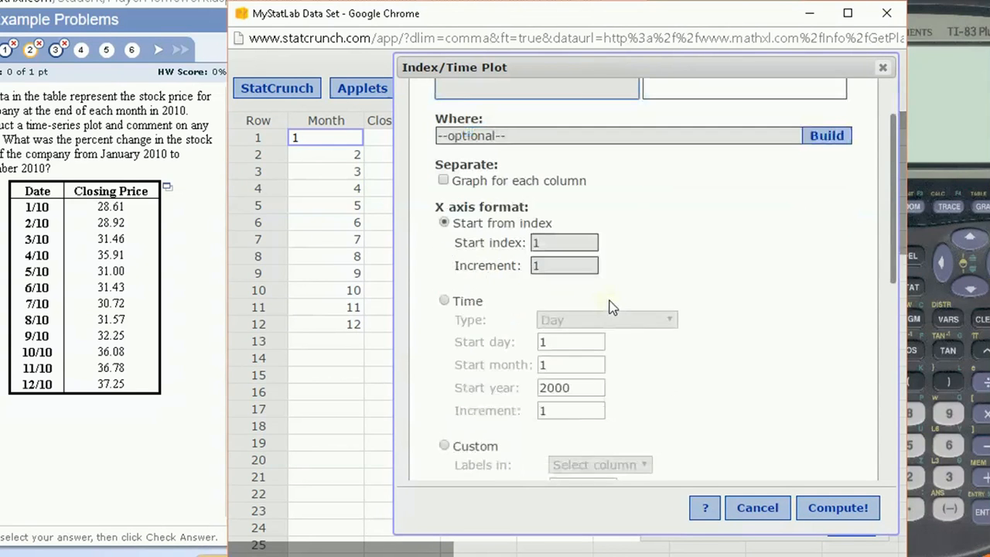
{"action": "left_click", "coordinate": [445, 301]}
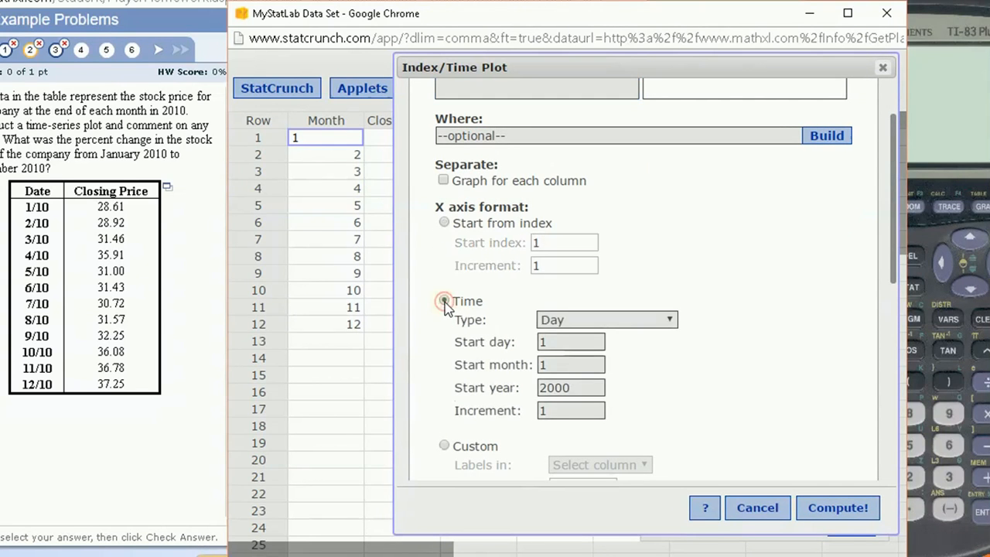
{"action": "left_click", "coordinate": [562, 322]}
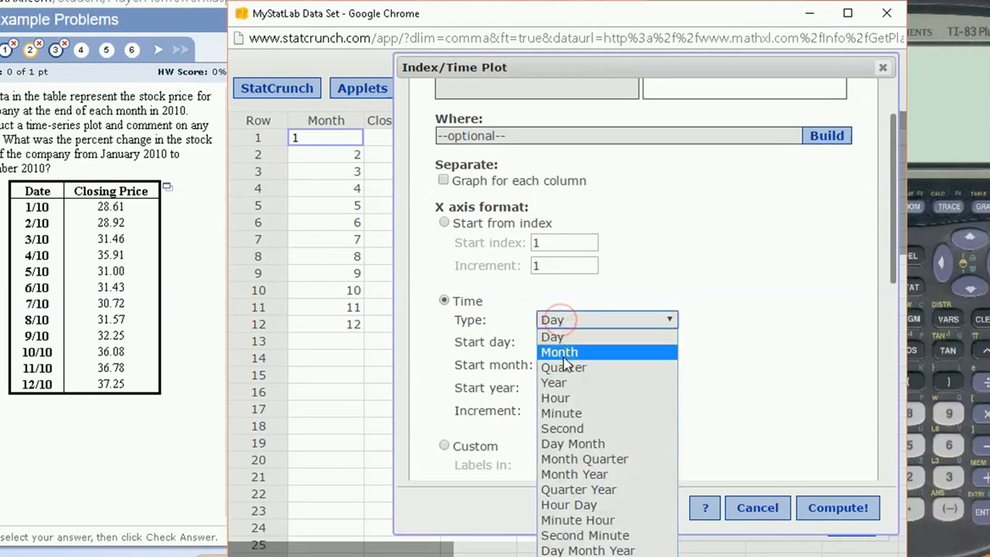
{"action": "left_click", "coordinate": [563, 355]}
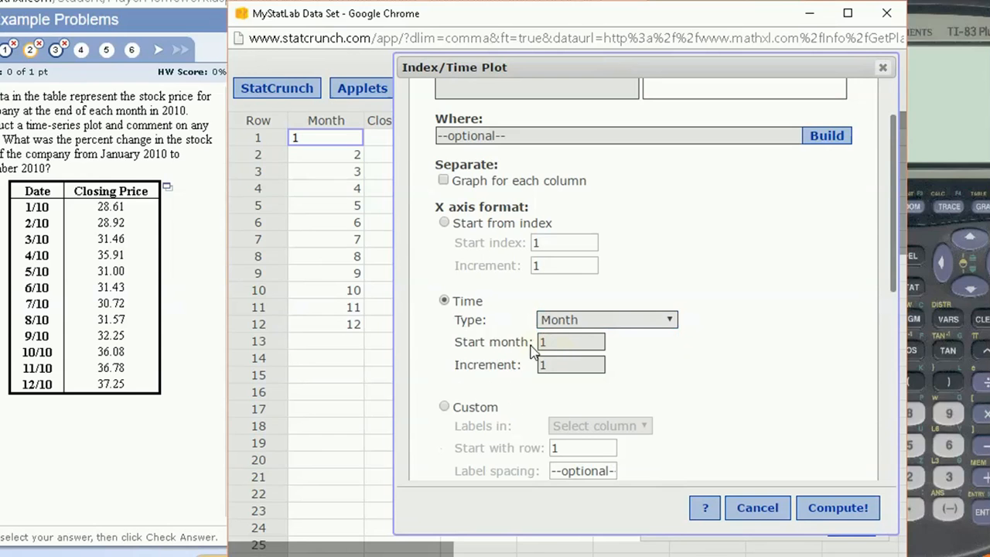
{"action": "left_click", "coordinate": [543, 342]}
{"action": "left_click", "coordinate": [545, 364]}
{"action": "scroll", "coordinate": [696, 369], "scroll_direction": "down", "scroll_amount": 1}
{"action": "scroll", "coordinate": [696, 368], "scroll_direction": "down", "scroll_amount": 1}
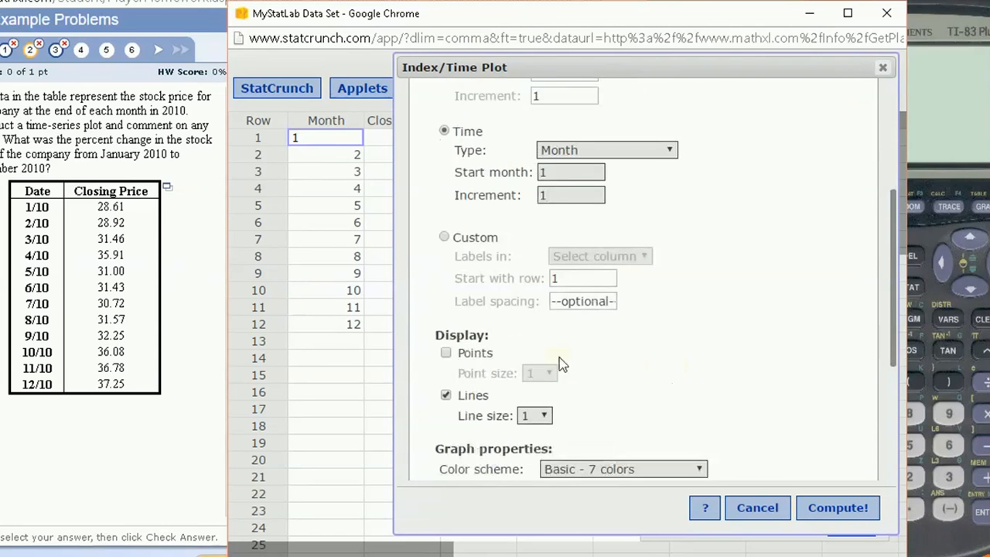
{"action": "left_click", "coordinate": [445, 354]}
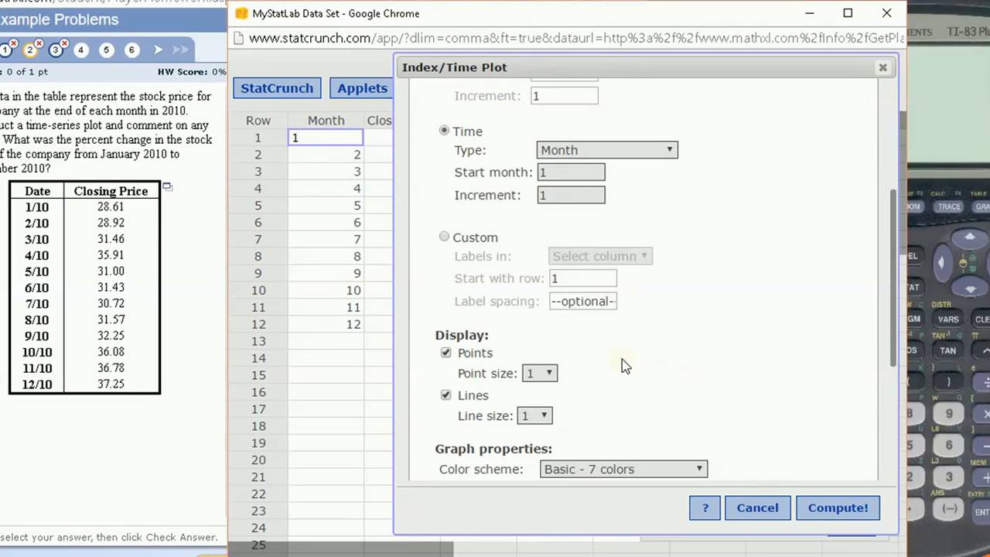
{"action": "left_click", "coordinate": [826, 508]}
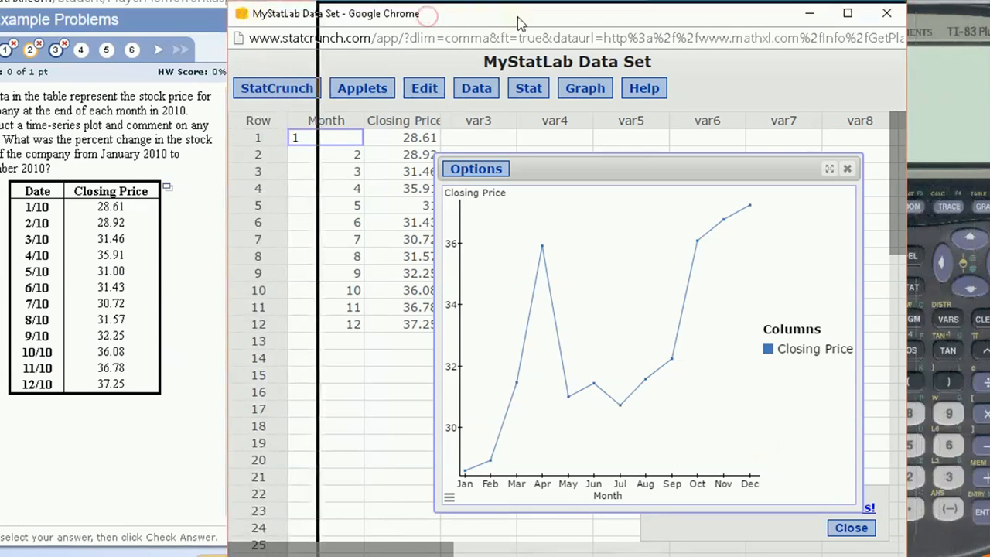
Compare the StatCrunch plot with enlarged graph A, submit A as the time-series plot, and answer the trend question with B, generally increased
{"action": "left_click_drag", "start_coordinate": [563, 17], "coordinate": [603, 17]}
{"action": "left_click_drag", "start_coordinate": [348, 1], "coordinate": [306, 3]}
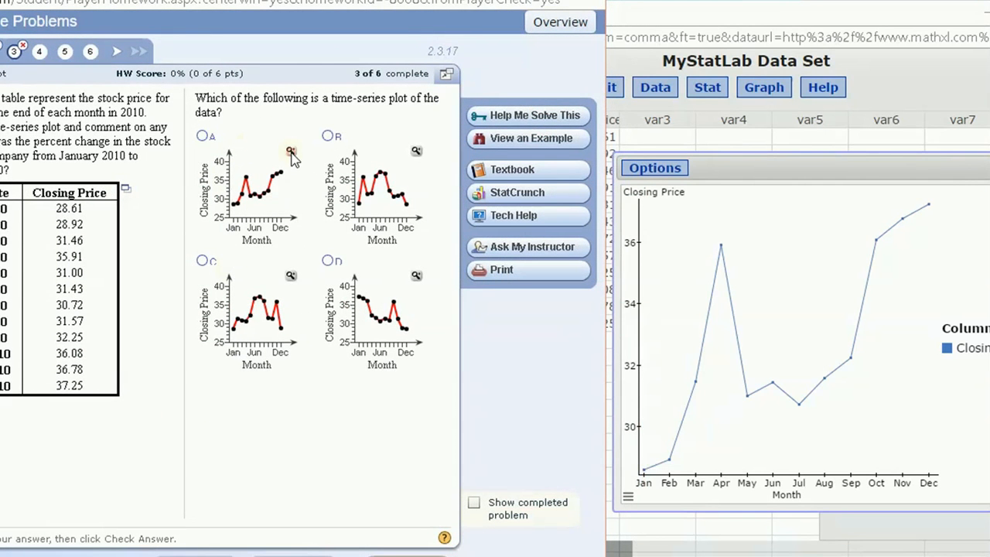
{"action": "left_click", "coordinate": [291, 151]}
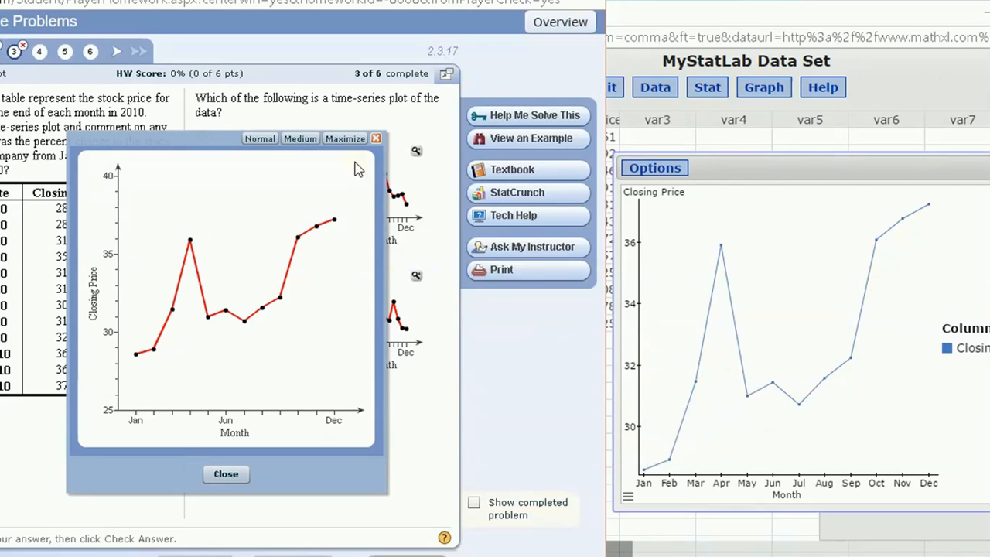
{"action": "left_click", "coordinate": [376, 139]}
{"action": "left_click", "coordinate": [203, 137]}
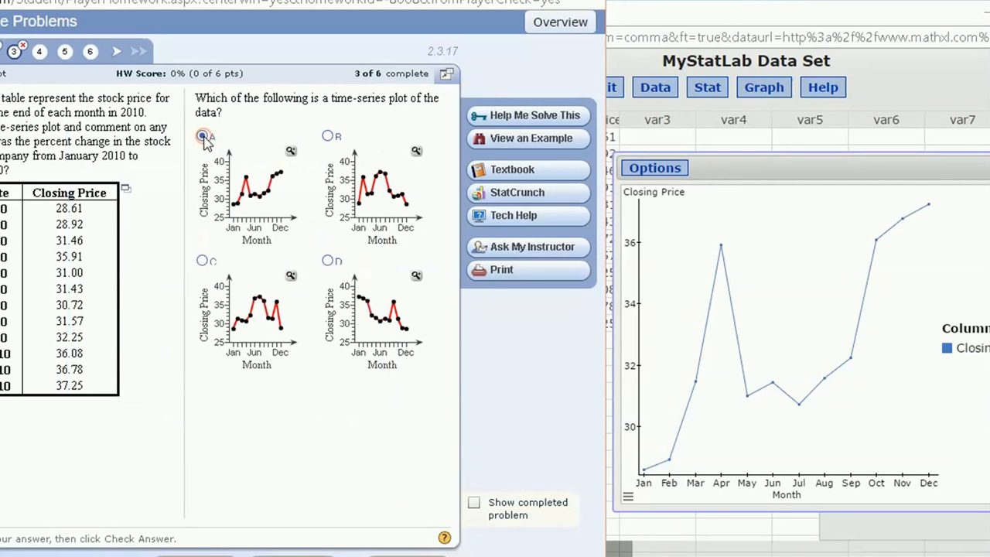
{"action": "key", "text": "Return"}
{"action": "key", "text": "Return"}
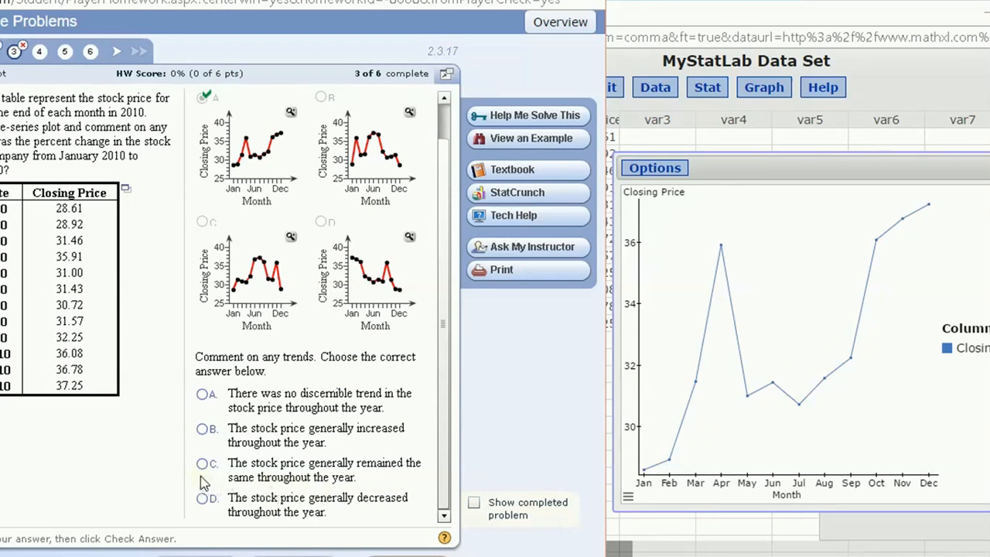
{"action": "left_click", "coordinate": [205, 430]}
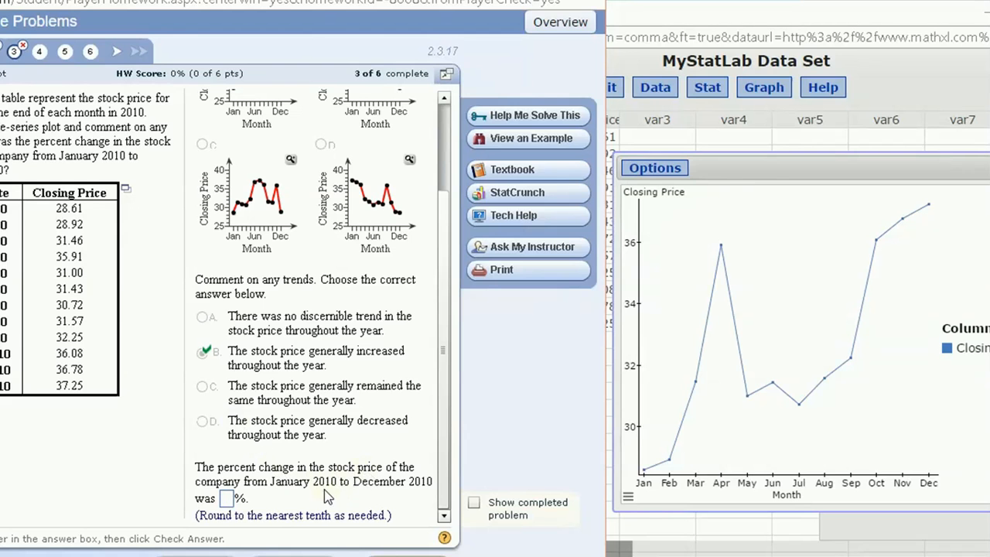
Bring the TI-83 Plus calculator beside the homework question, turn it on, and clear its screen
{"action": "left_click_drag", "start_coordinate": [842, 22], "coordinate": [836, 45]}
{"action": "left_click", "coordinate": [870, 10]}
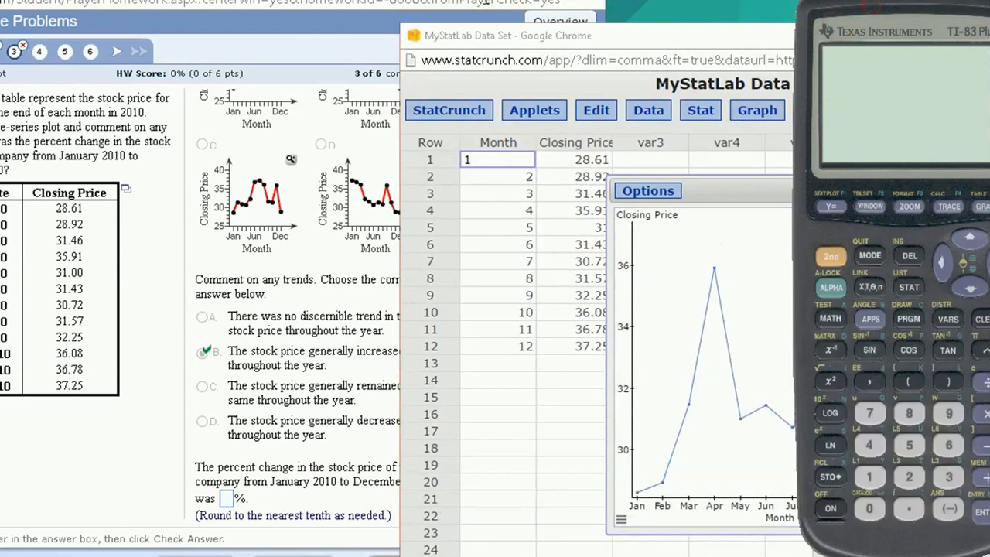
{"action": "left_click", "coordinate": [534, 5]}
{"action": "left_click_drag", "start_coordinate": [858, 10], "coordinate": [817, 1]}
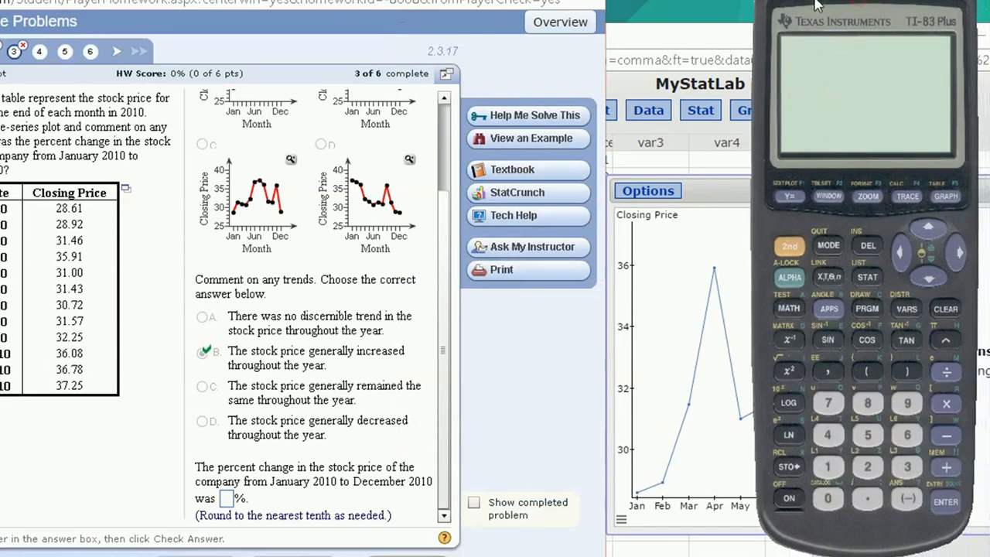
{"action": "left_click", "coordinate": [788, 499]}
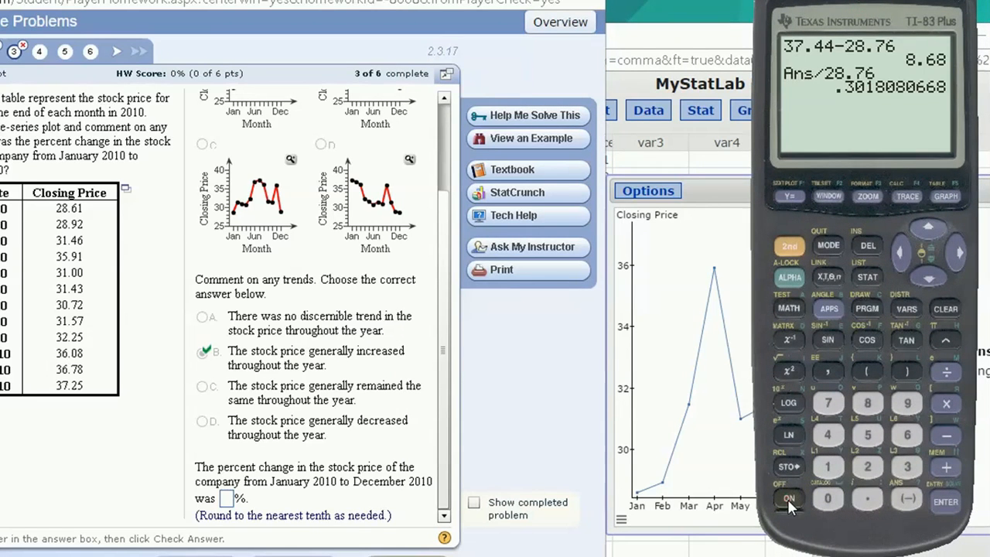
{"action": "left_click", "coordinate": [945, 308]}
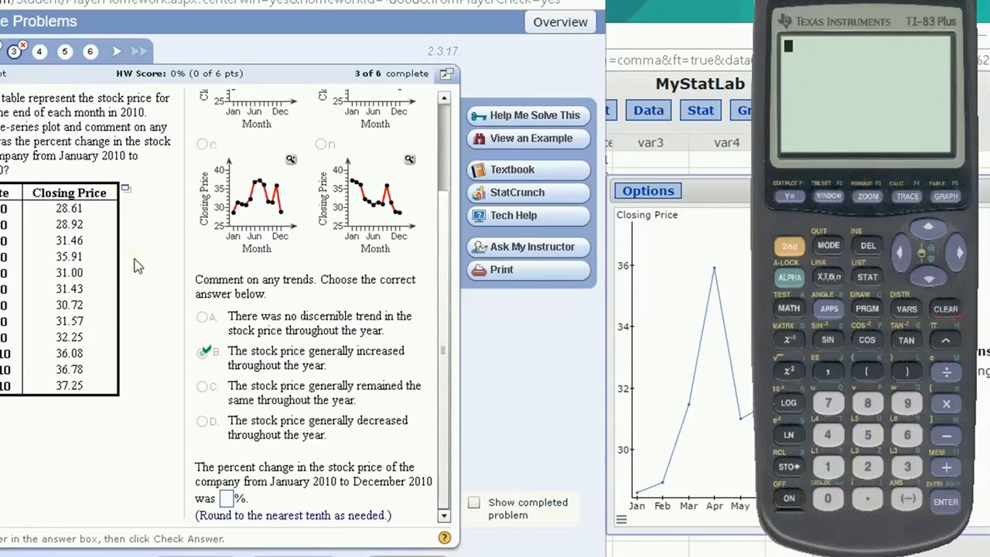
Subtract the January closing price from the December price on the calculator, computing 37.25-28.61
{"action": "left_click", "coordinate": [906, 465]}
{"action": "left_click", "coordinate": [827, 402]}
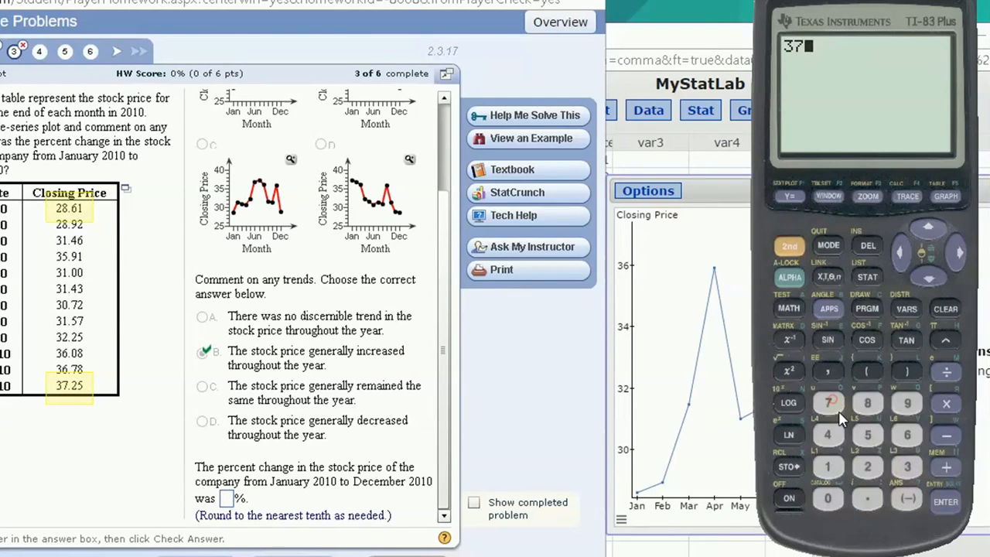
{"action": "left_click", "coordinate": [866, 500]}
{"action": "left_click", "coordinate": [867, 466]}
{"action": "left_click", "coordinate": [868, 436]}
{"action": "left_click", "coordinate": [867, 466]}
{"action": "left_click", "coordinate": [867, 403]}
{"action": "left_click", "coordinate": [867, 498]}
{"action": "left_click", "coordinate": [908, 435]}
{"action": "left_click", "coordinate": [827, 467]}
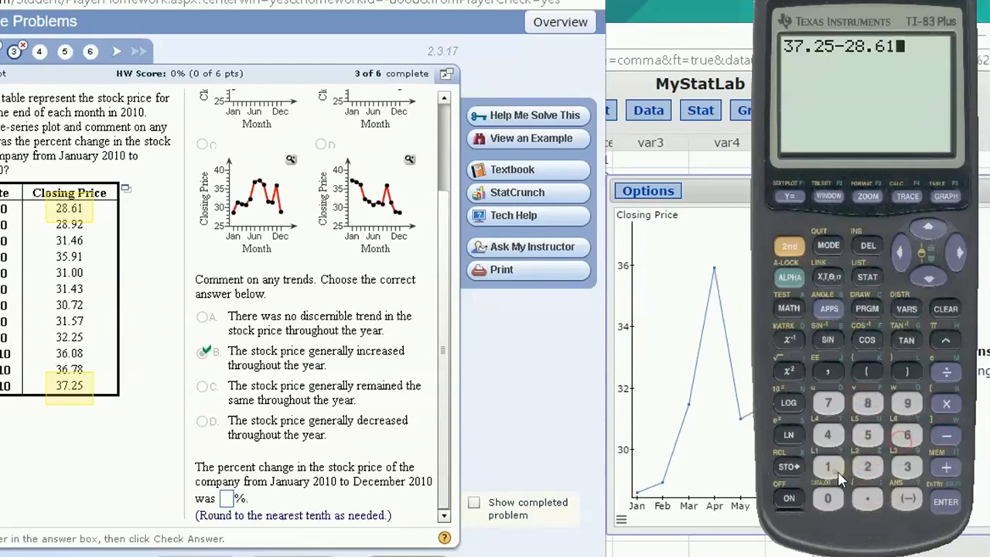
{"action": "left_click", "coordinate": [947, 503]}
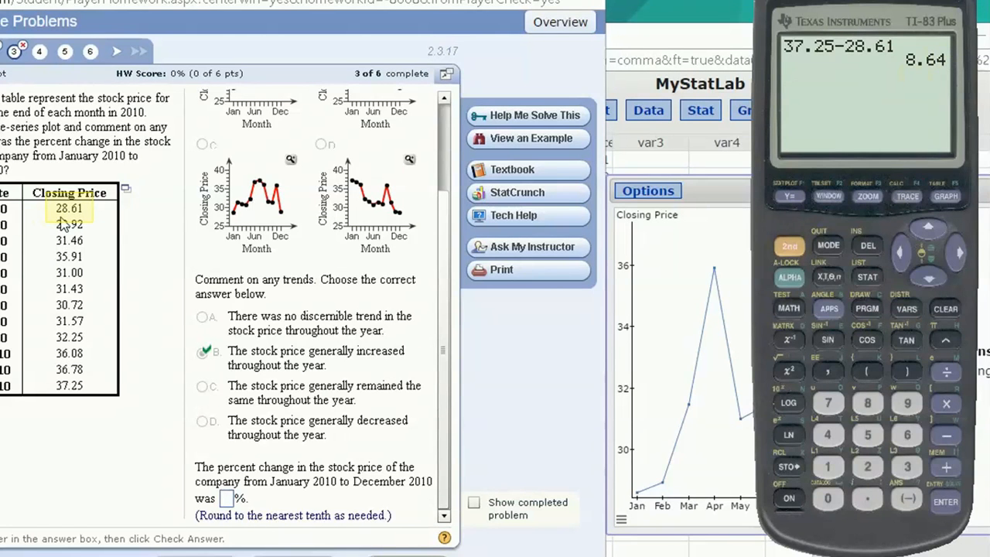
Divide the price difference by 28.61 and multiply the answer by 100 to calculate the percent change
{"action": "left_click", "coordinate": [946, 372]}
{"action": "left_click", "coordinate": [867, 467]}
{"action": "left_click", "coordinate": [867, 403]}
{"action": "left_click", "coordinate": [867, 499]}
{"action": "left_click", "coordinate": [907, 434]}
{"action": "left_click", "coordinate": [828, 468]}
{"action": "left_click", "coordinate": [946, 501]}
{"action": "left_click", "coordinate": [946, 403]}
{"action": "left_click", "coordinate": [828, 467]}
{"action": "left_click", "coordinate": [831, 499]}
{"action": "left_click", "coordinate": [839, 499]}
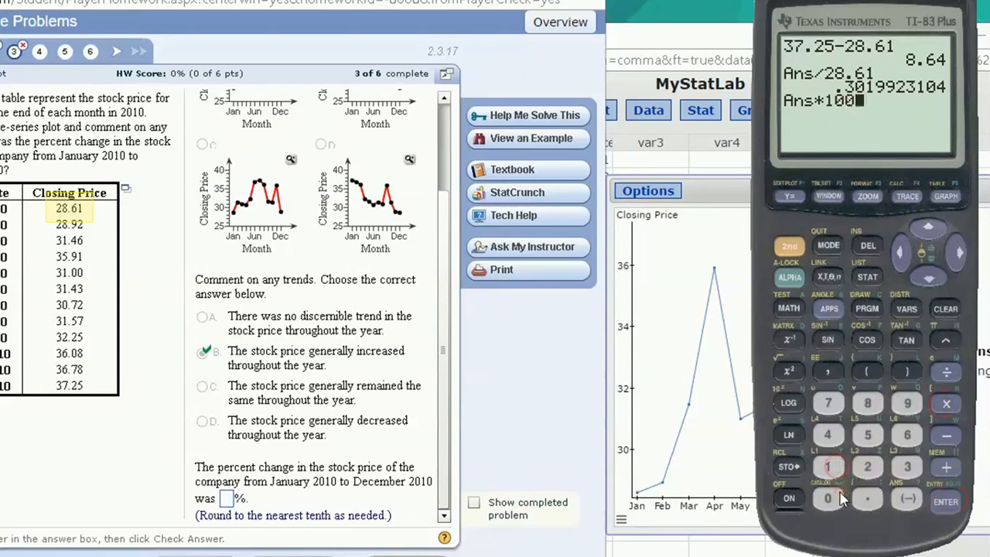
{"action": "left_click", "coordinate": [946, 501]}
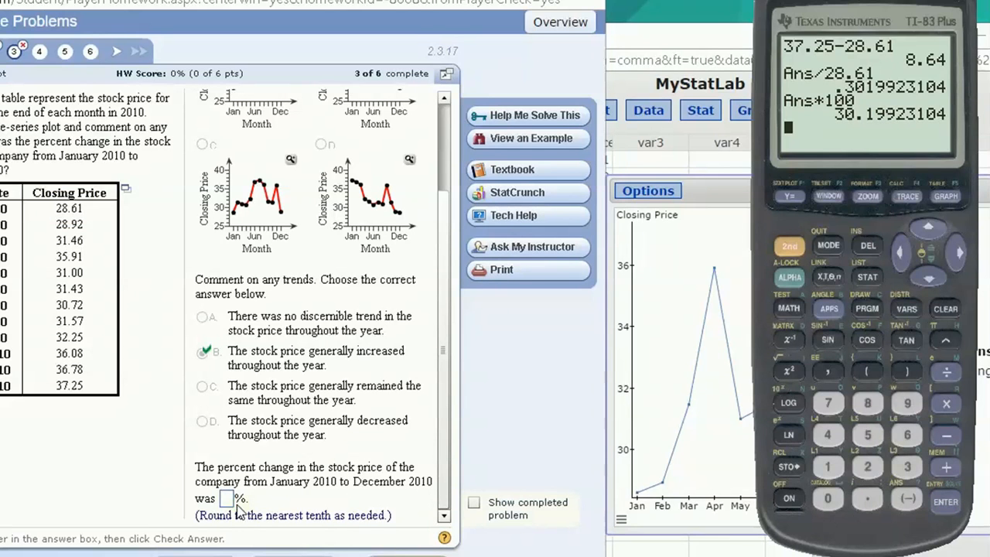
Enter 30.2 as the stock's percent change from January to December 2010 and submit the answer
{"action": "left_click", "coordinate": [228, 499]}
{"action": "type", "text": "30"}
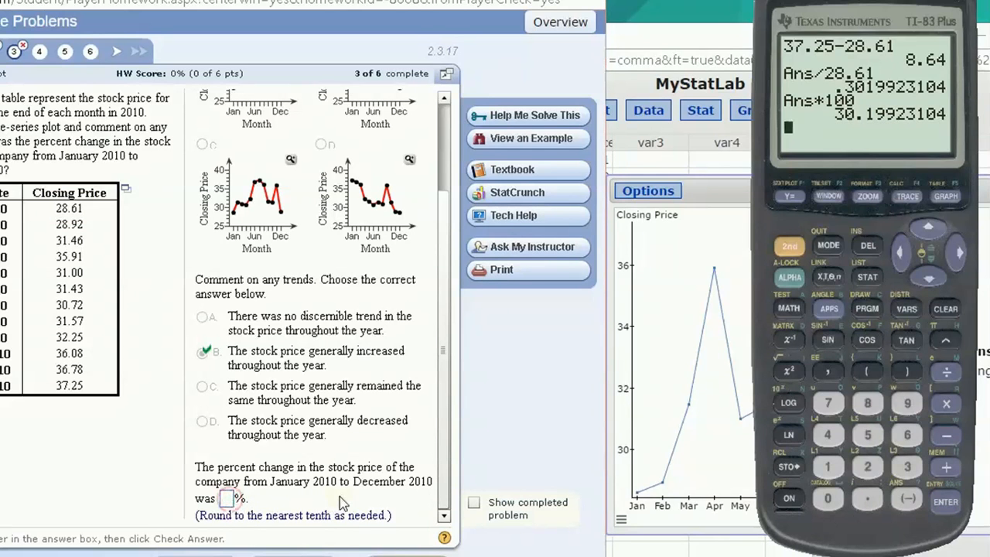
{"action": "type", "text": ".2"}
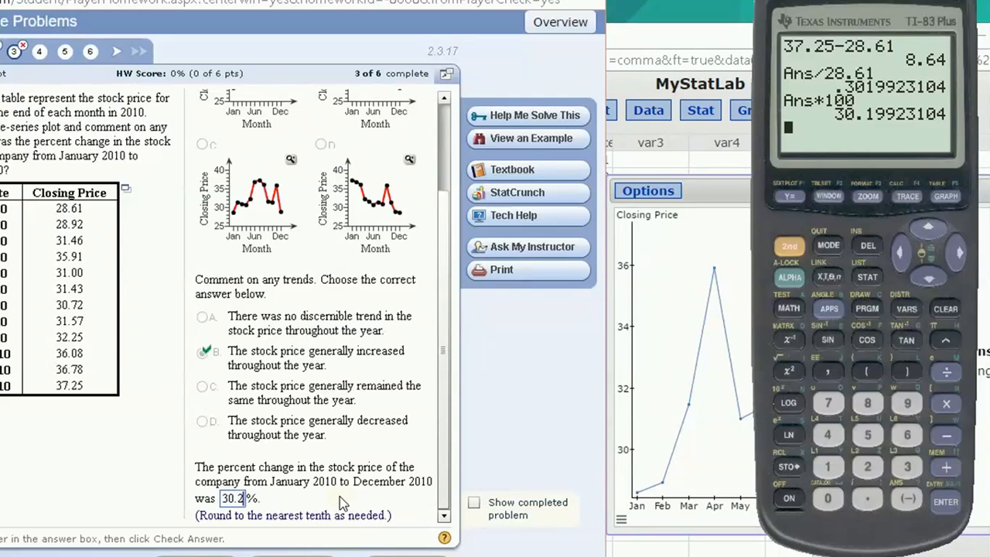
{"action": "key", "text": "Return"}
{"action": "key", "text": "Return"}
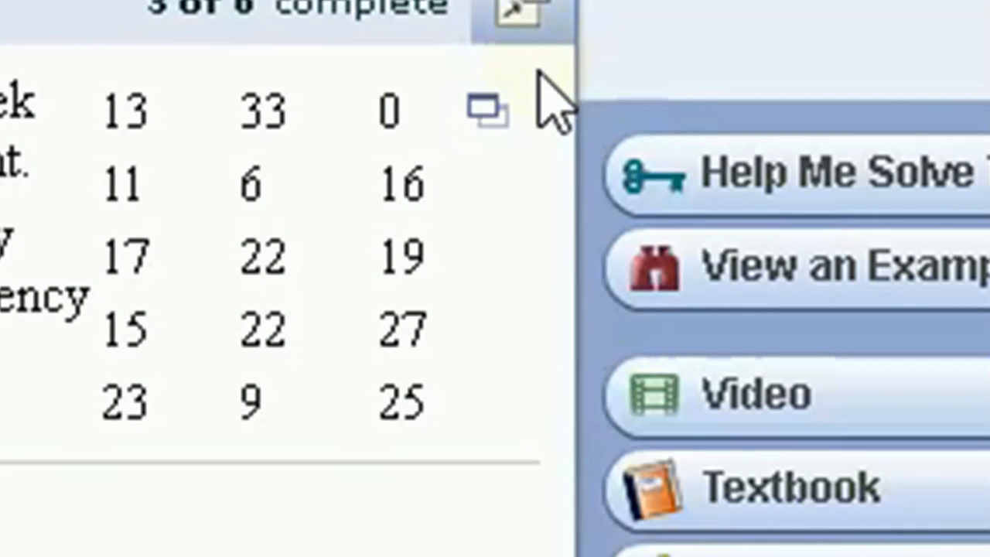
Open the data table of weekly hours worked in StatCrunch and bring its window to the front
{"action": "left_click", "coordinate": [488, 111]}
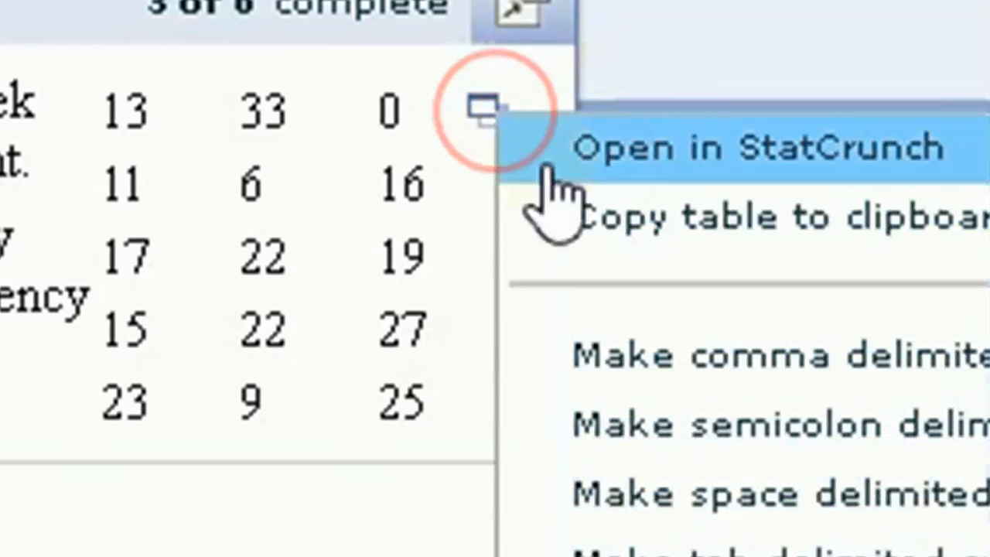
{"action": "left_click", "coordinate": [642, 151]}
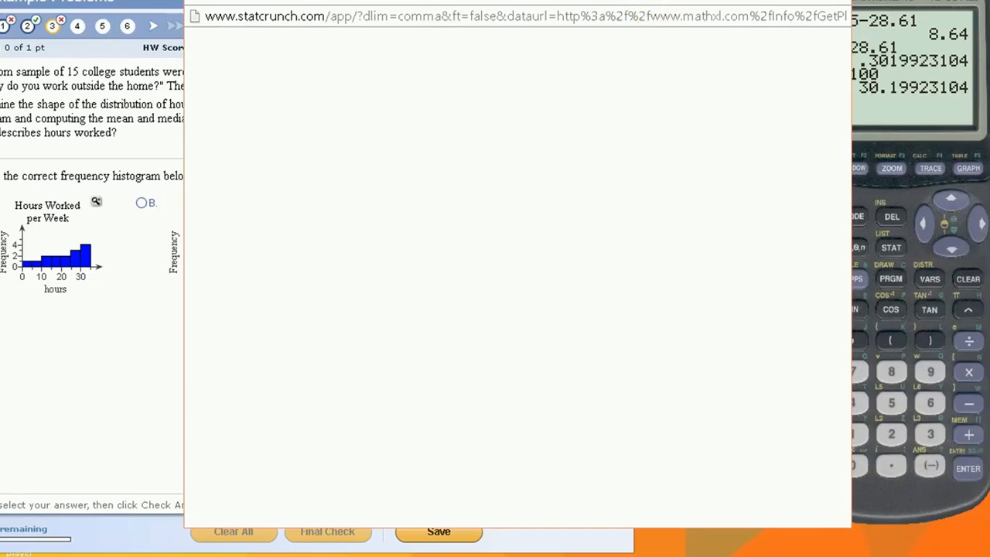
{"action": "key", "text": "alt+Tab"}
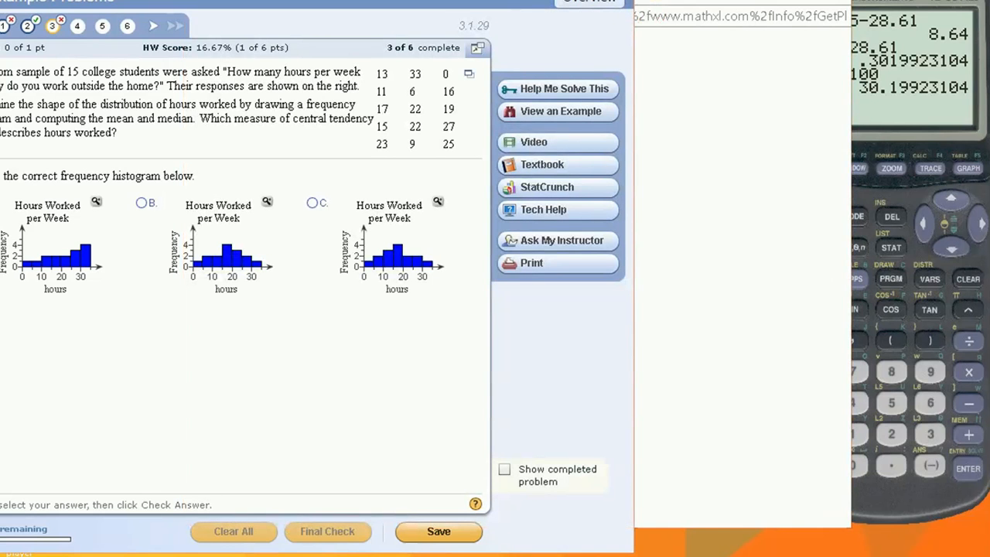
{"action": "left_click", "coordinate": [664, 23]}
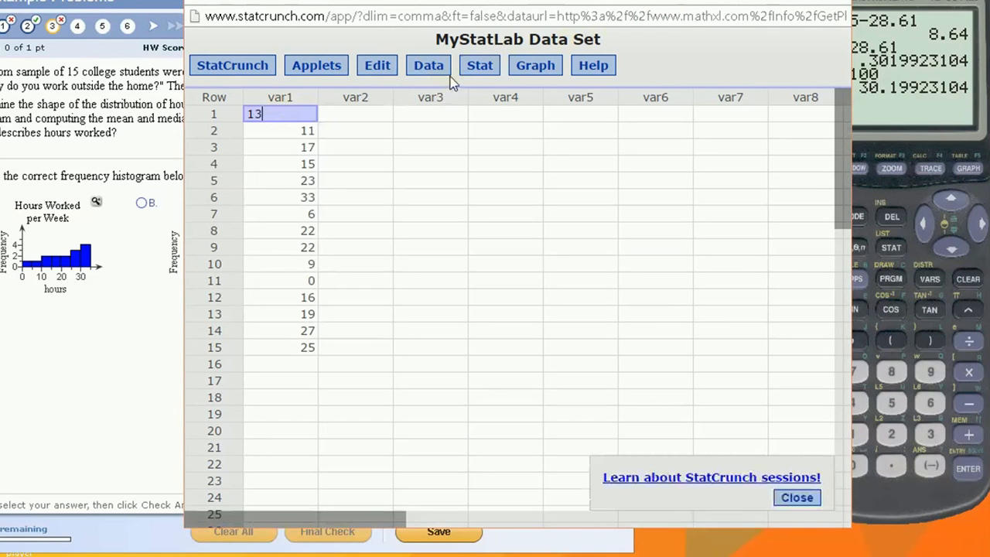
Create a frequency histogram of var1 with bins starting at 0 and a bin width of 5
{"action": "left_click", "coordinate": [532, 68]}
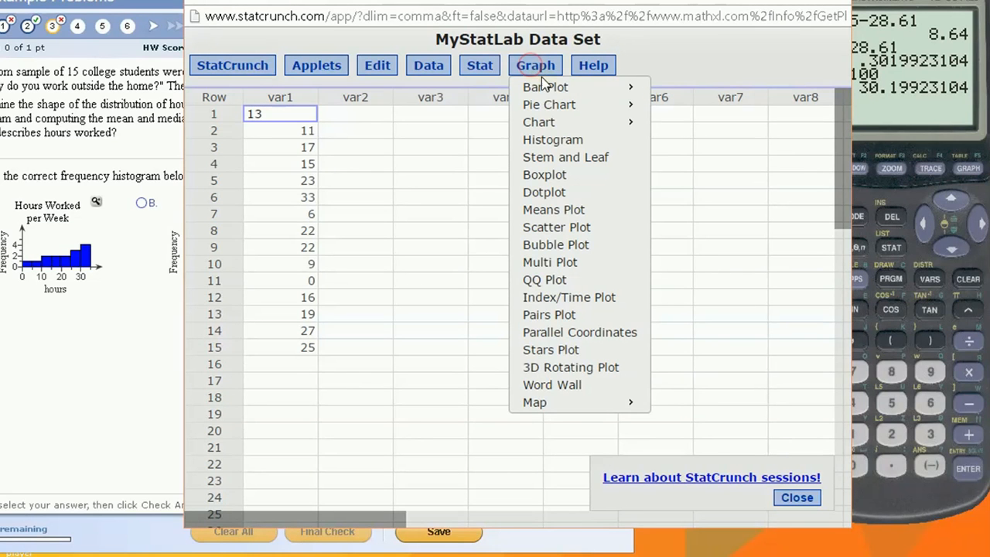
{"action": "mouse_move", "coordinate": [567, 113]}
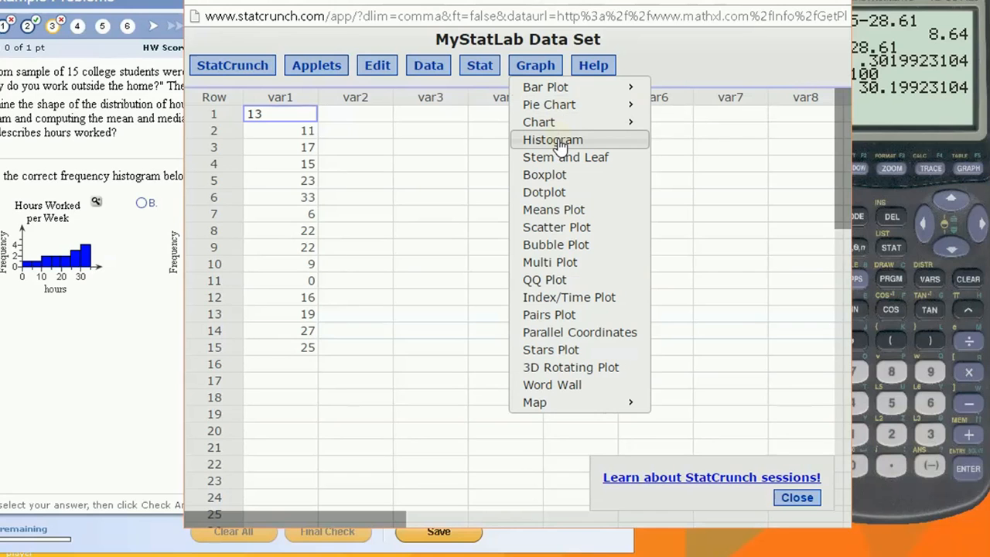
{"action": "left_click", "coordinate": [555, 140]}
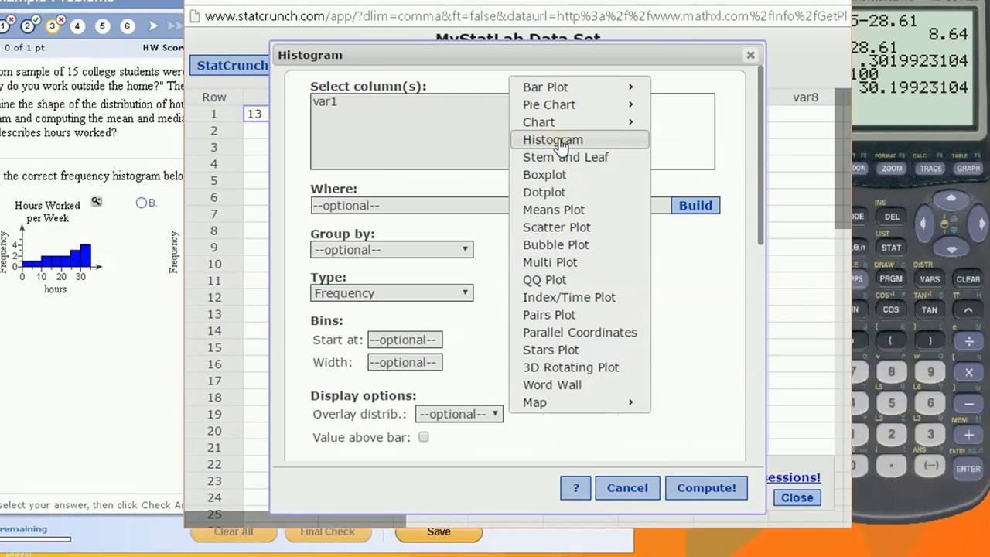
{"action": "left_click", "coordinate": [331, 103]}
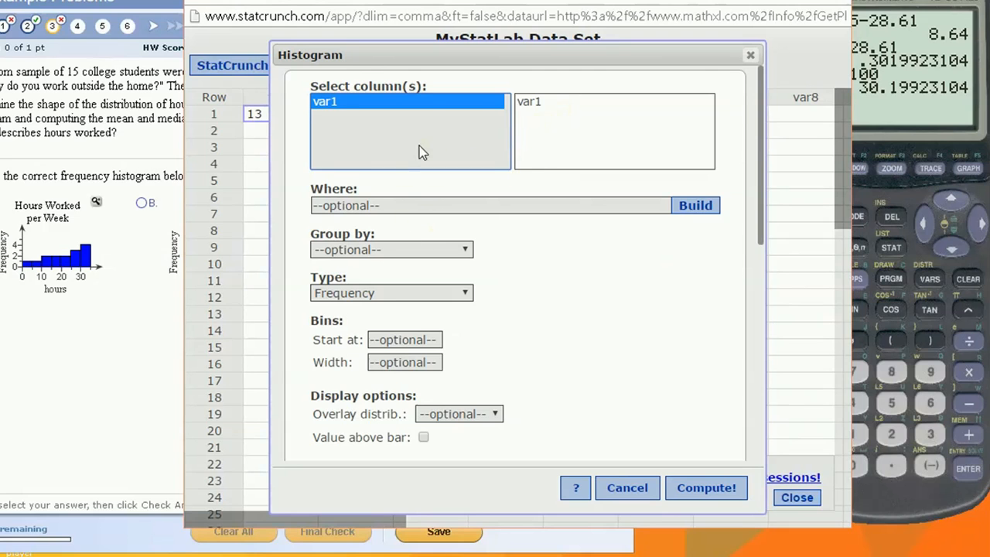
{"action": "left_click", "coordinate": [418, 339]}
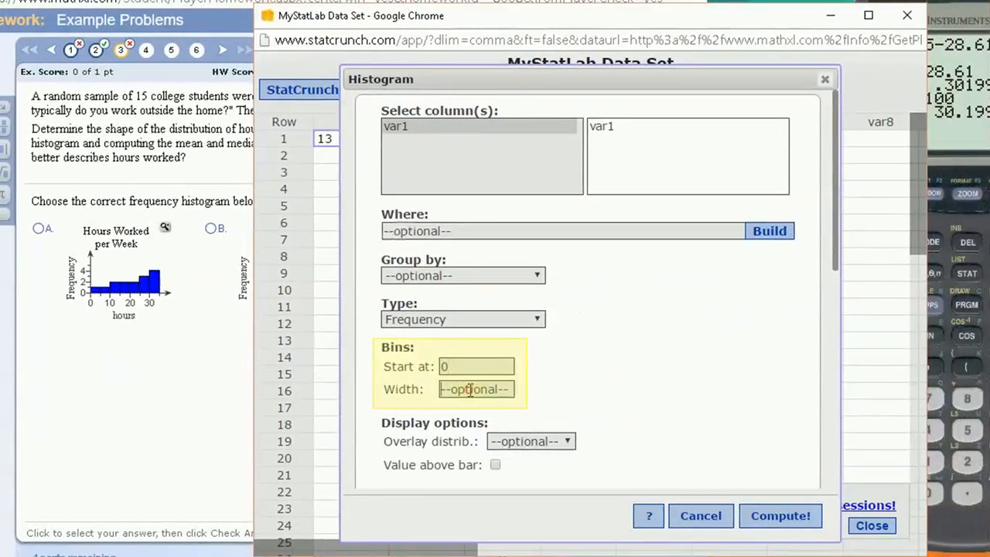
{"action": "left_click", "coordinate": [469, 389]}
{"action": "type", "text": "5"}
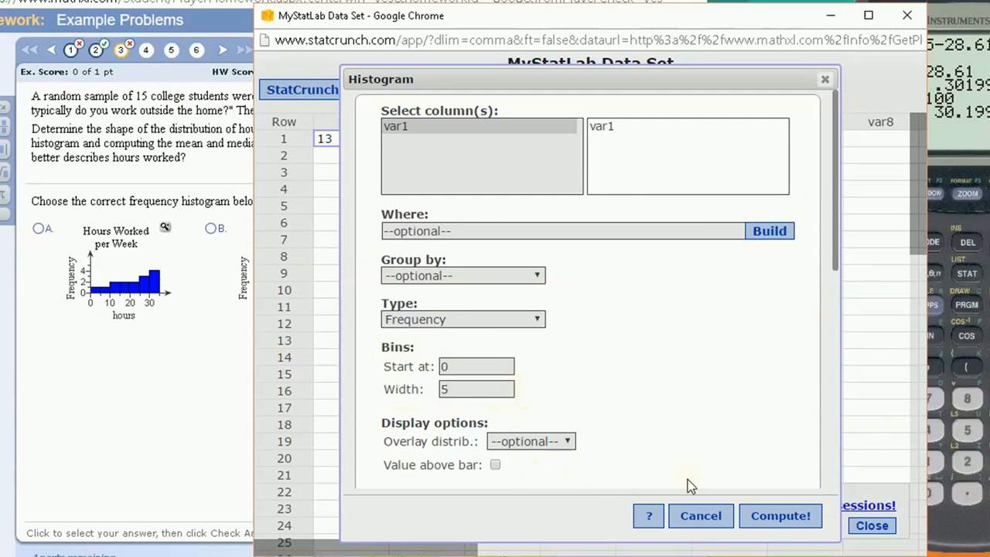
{"action": "left_click", "coordinate": [781, 516]}
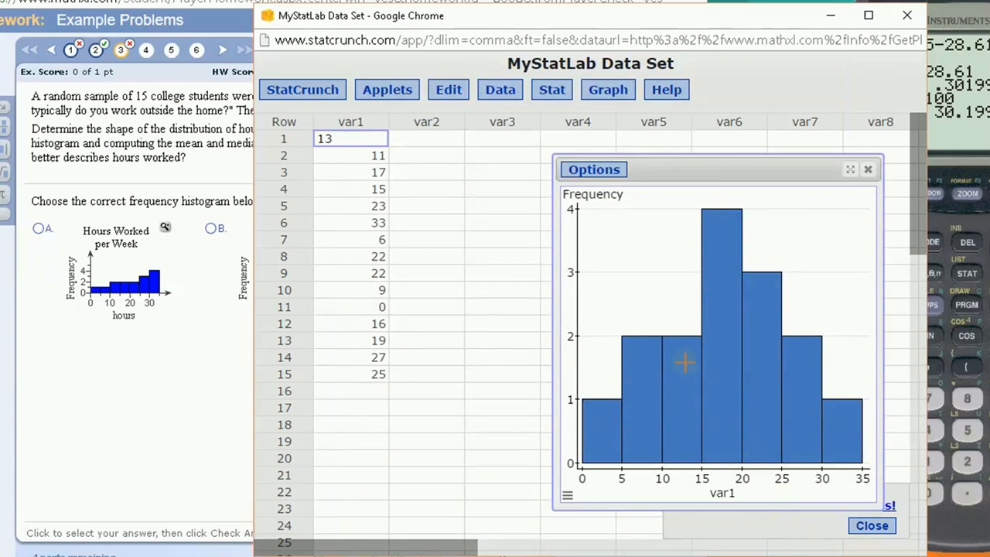
Arrange the StatCrunch histogram beside the homework question and enlarge answer graph B to compare the two
{"action": "left_click_drag", "start_coordinate": [692, 164], "coordinate": [646, 155]}
{"action": "left_click_drag", "start_coordinate": [577, 22], "coordinate": [729, 22]}
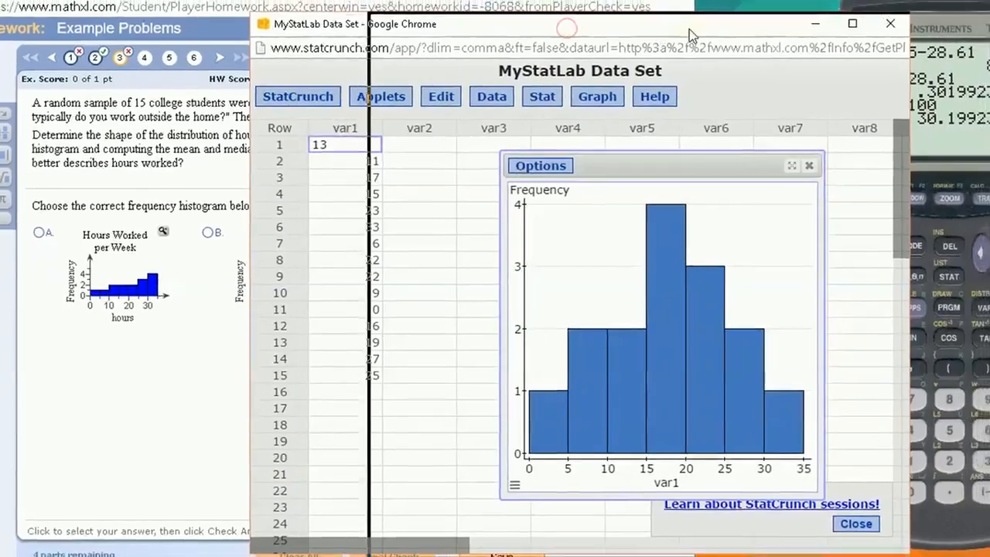
{"action": "left_click_drag", "start_coordinate": [676, 59], "coordinate": [728, 55]}
{"action": "left_click", "coordinate": [336, 423]}
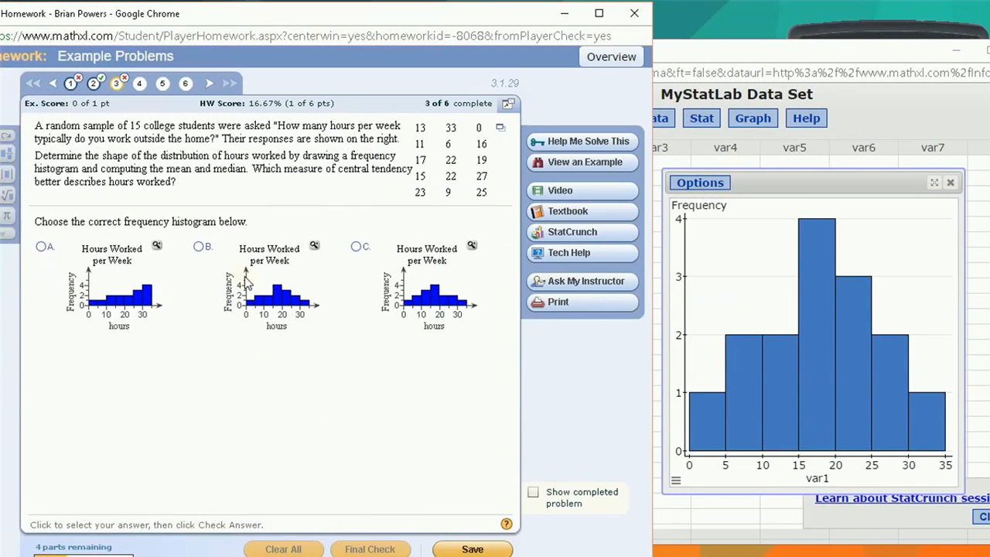
{"action": "left_click", "coordinate": [799, 184]}
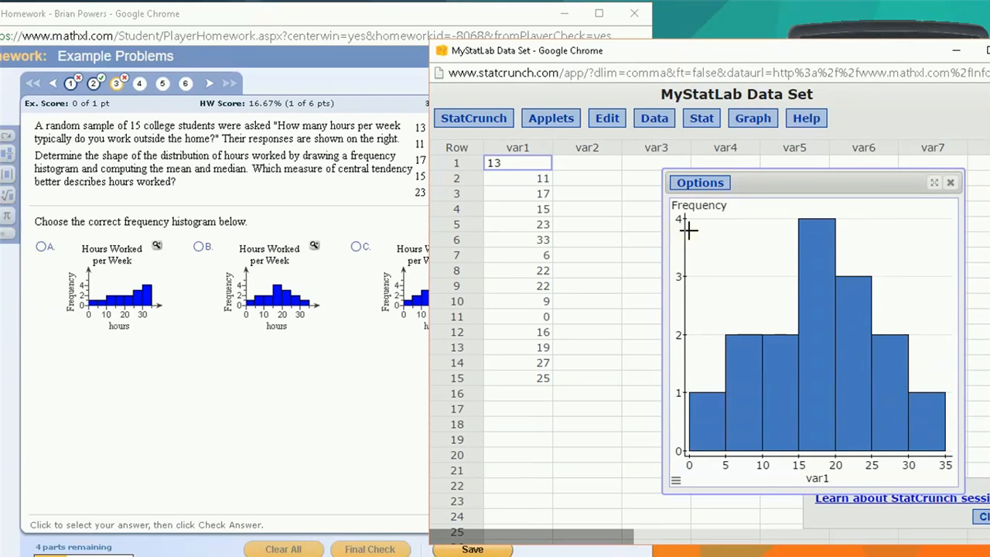
{"action": "left_click", "coordinate": [316, 246]}
{"action": "left_click_drag", "start_coordinate": [302, 169], "coordinate": [257, 151]}
{"action": "left_click", "coordinate": [738, 186]}
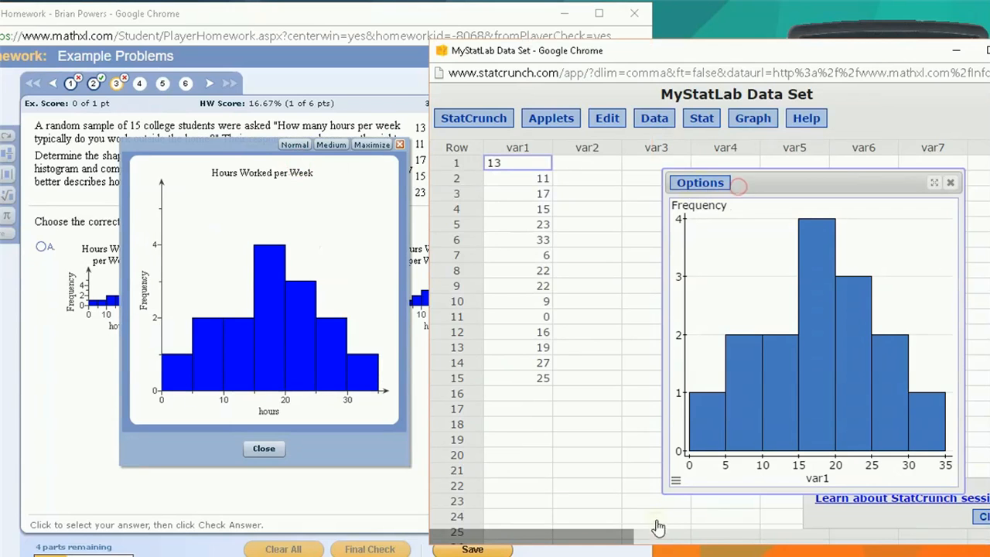
Set the StatCrunch histogram's Y-axis maximum to 6 and submit B as the correct frequency histogram
{"action": "left_click", "coordinate": [676, 484]}
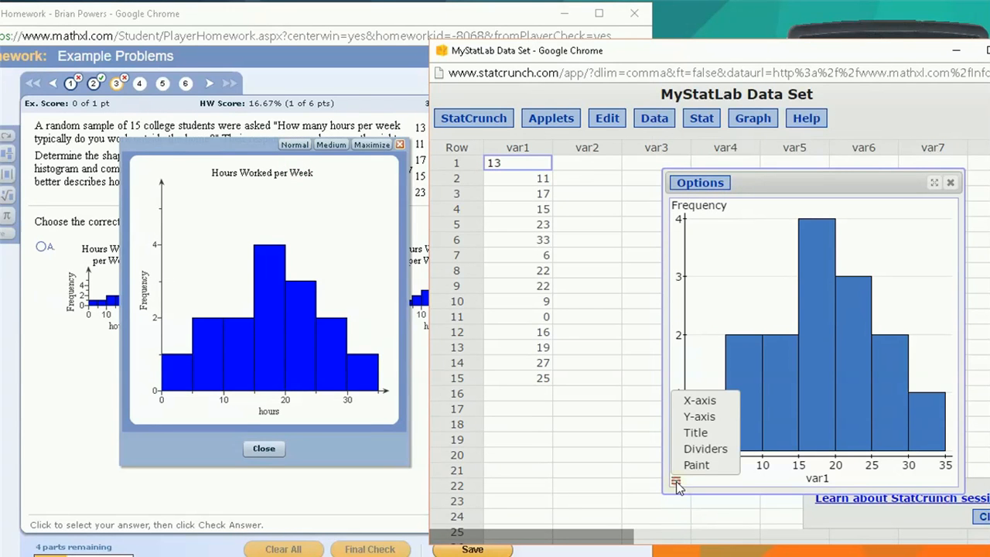
{"action": "left_click", "coordinate": [689, 418]}
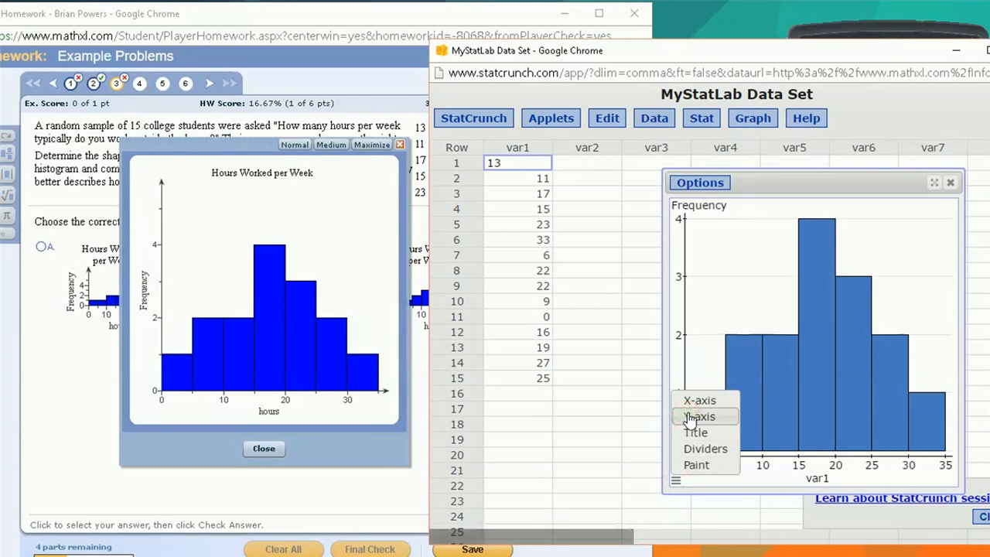
{"action": "key", "text": "BackSpace"}
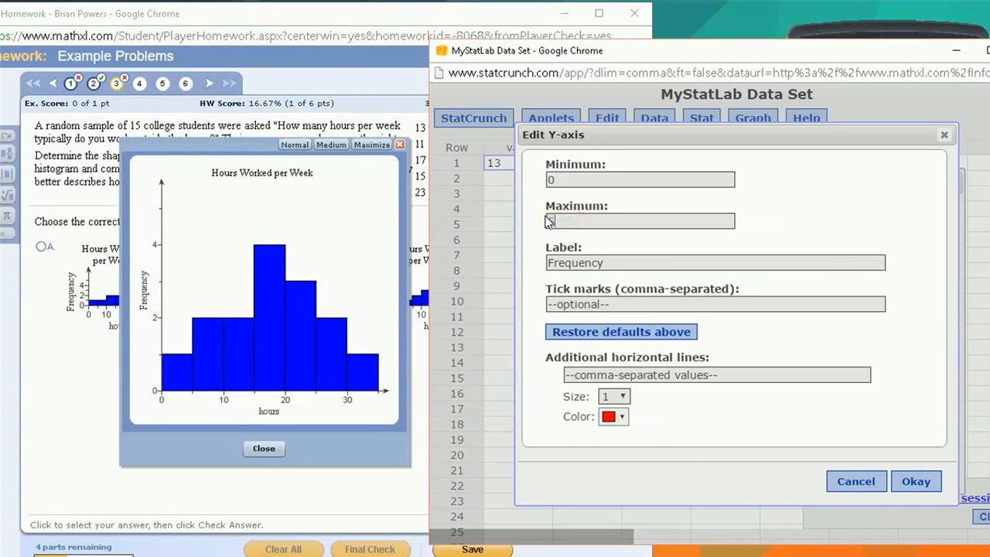
{"action": "left_click", "coordinate": [918, 481]}
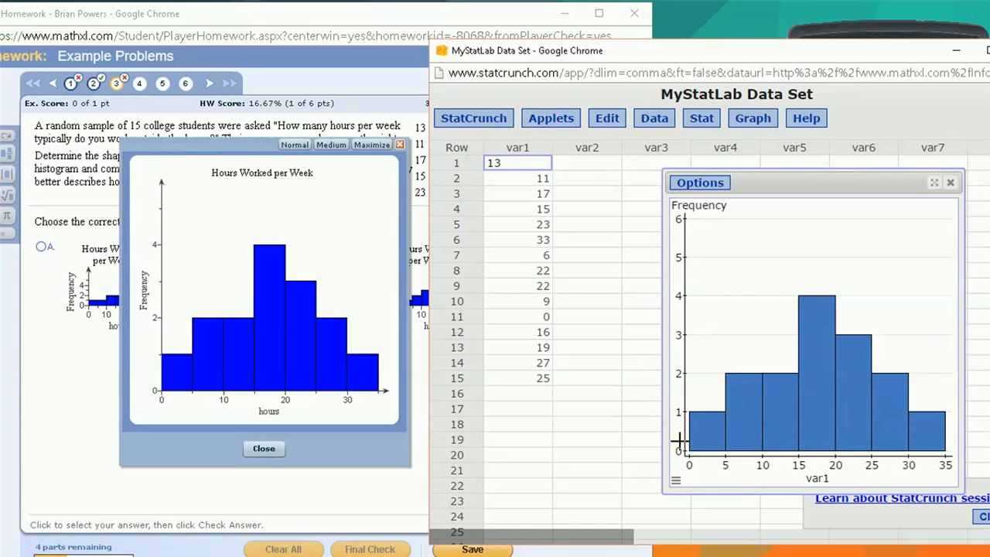
{"action": "left_click", "coordinate": [267, 449]}
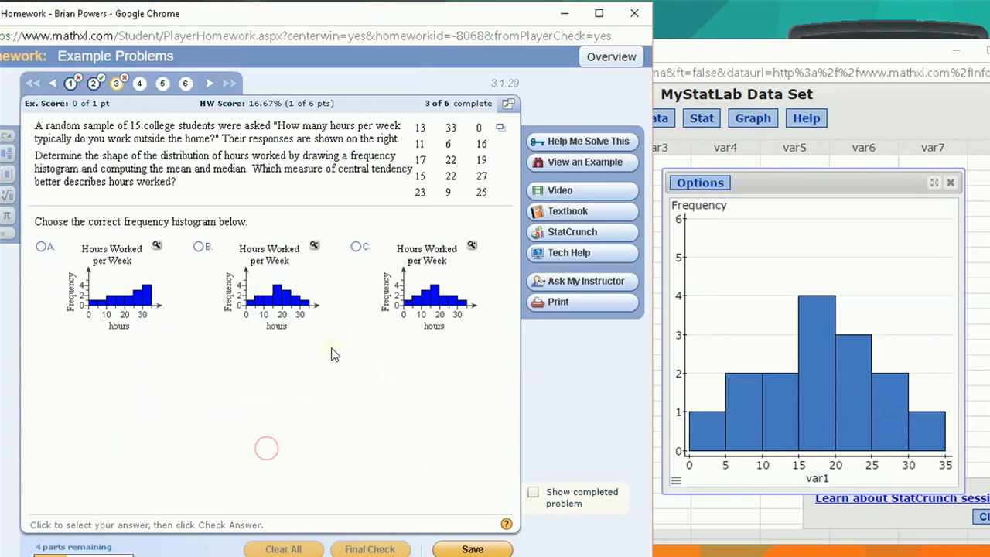
{"action": "left_click", "coordinate": [203, 247]}
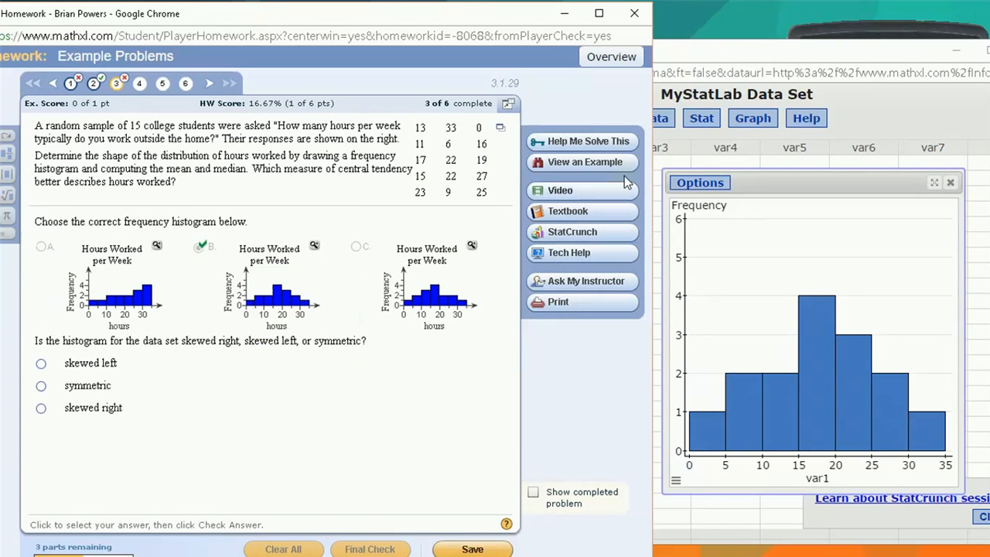
Edit the histogram to show Relative Frequency with values above the bars, and recompute it
{"action": "left_click", "coordinate": [761, 179]}
{"action": "left_click", "coordinate": [690, 182]}
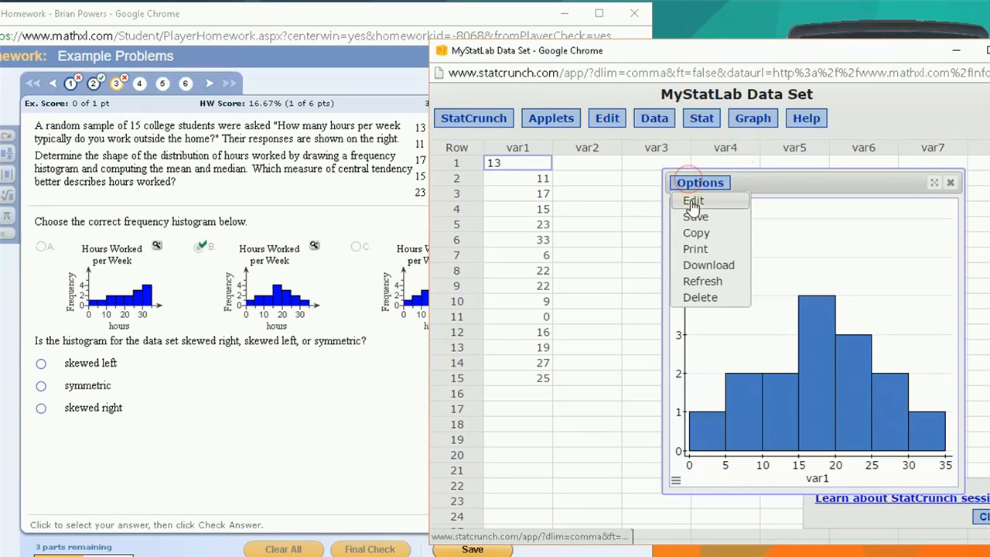
{"action": "left_click", "coordinate": [693, 203]}
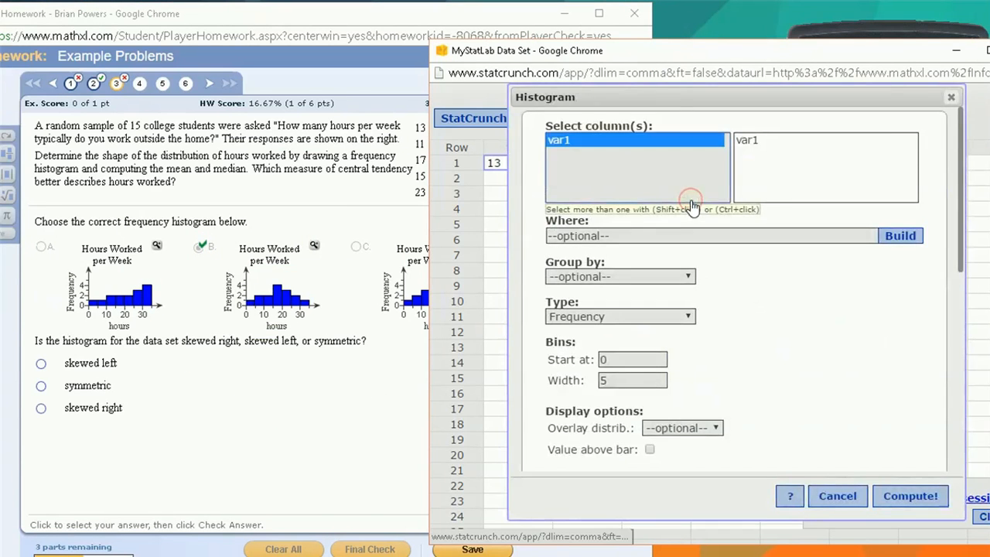
{"action": "left_click", "coordinate": [597, 316]}
{"action": "left_click", "coordinate": [581, 346]}
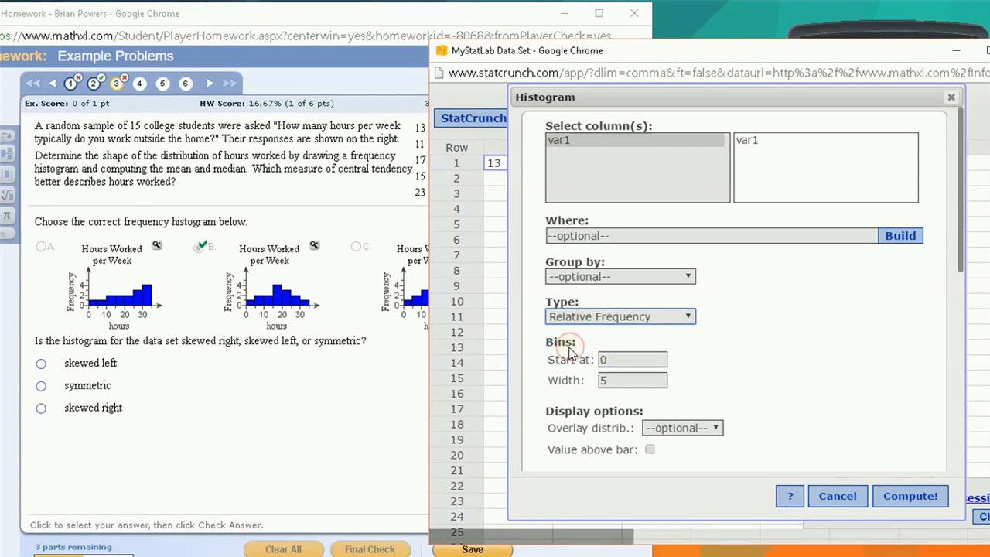
{"action": "left_click", "coordinate": [650, 449]}
{"action": "left_click", "coordinate": [898, 502]}
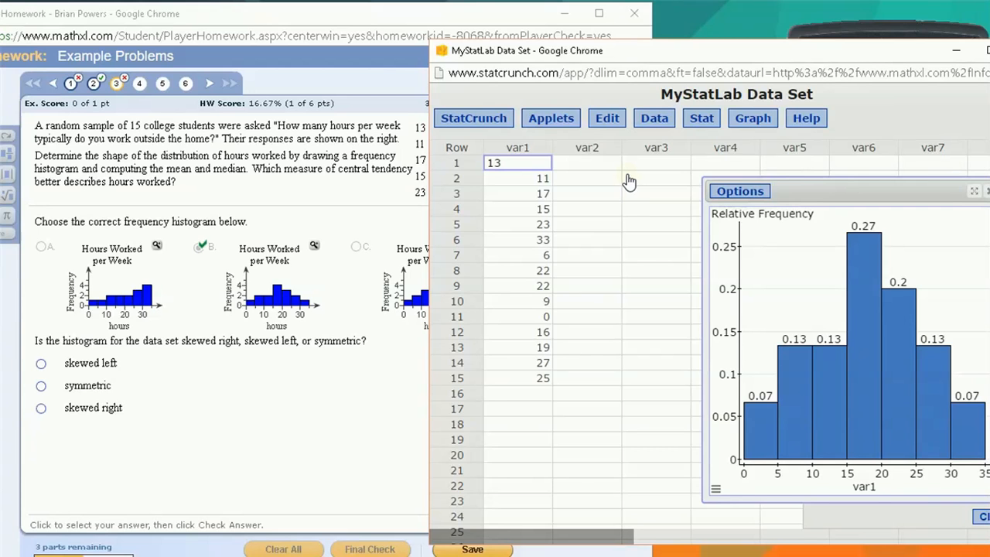
Create a boxplot of var1 using fences to identify outliers, and move it beside the relative frequency histogram
{"action": "left_click", "coordinate": [701, 120]}
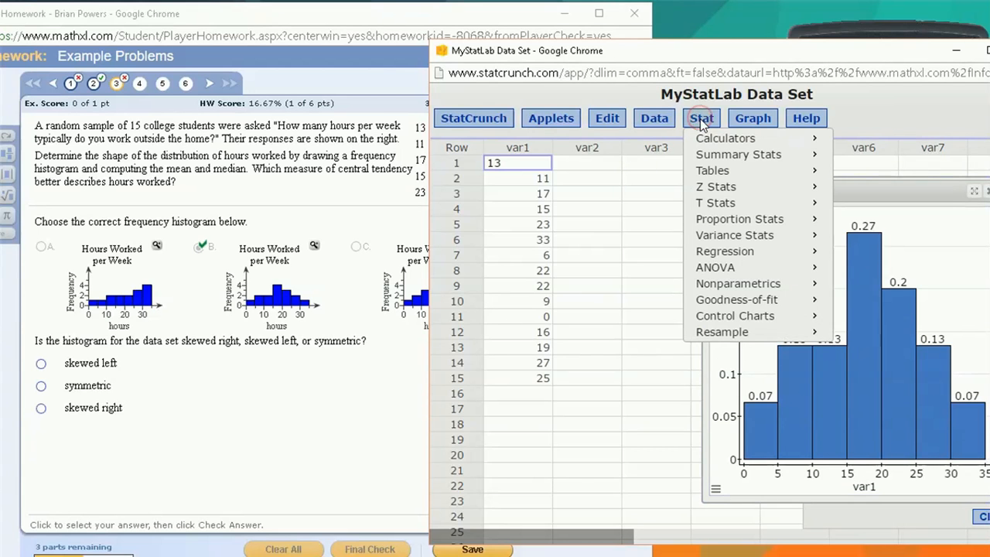
{"action": "left_click", "coordinate": [752, 119]}
{"action": "left_click", "coordinate": [751, 118]}
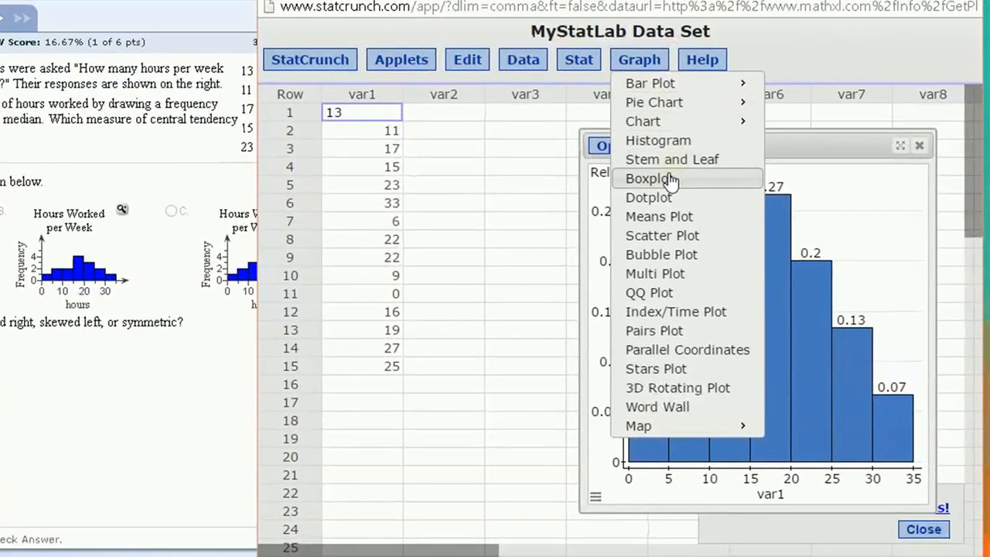
{"action": "left_click", "coordinate": [670, 179]}
{"action": "left_click", "coordinate": [411, 104]}
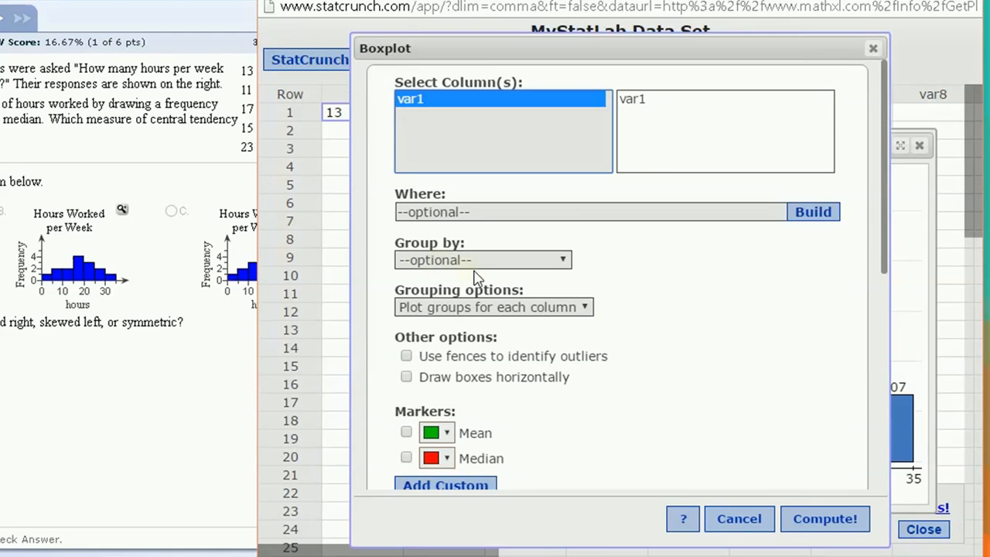
{"action": "left_click", "coordinate": [406, 357]}
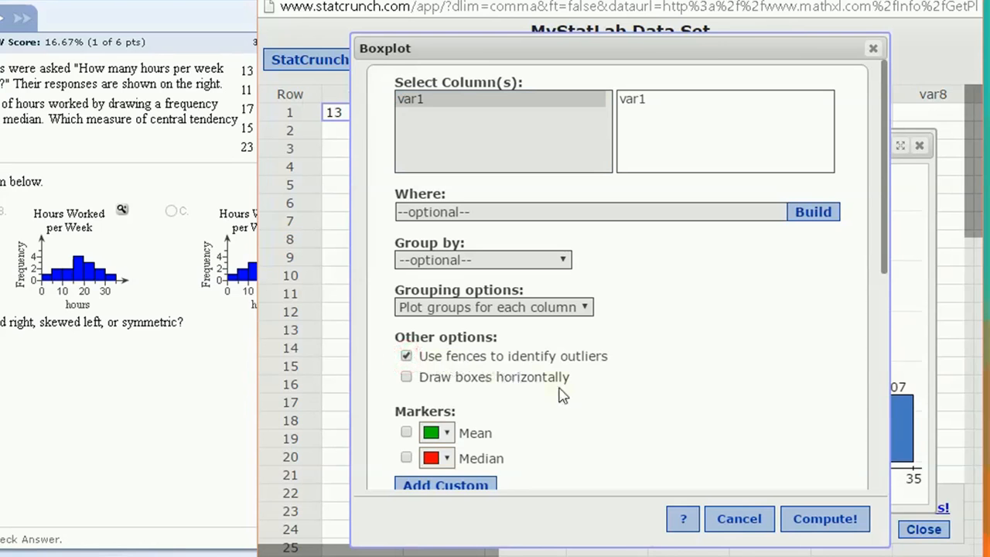
{"action": "left_click", "coordinate": [816, 520]}
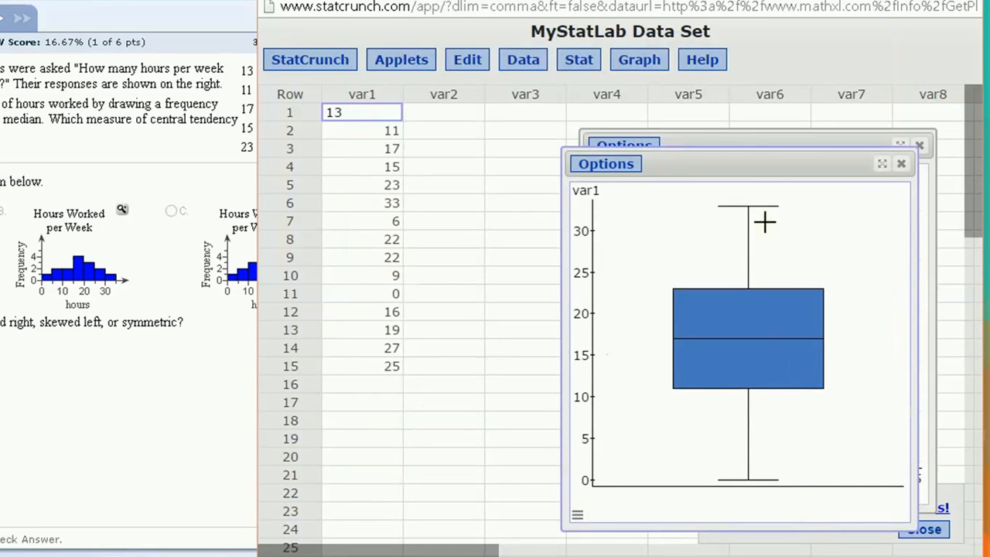
{"action": "left_click_drag", "start_coordinate": [751, 165], "coordinate": [502, 159]}
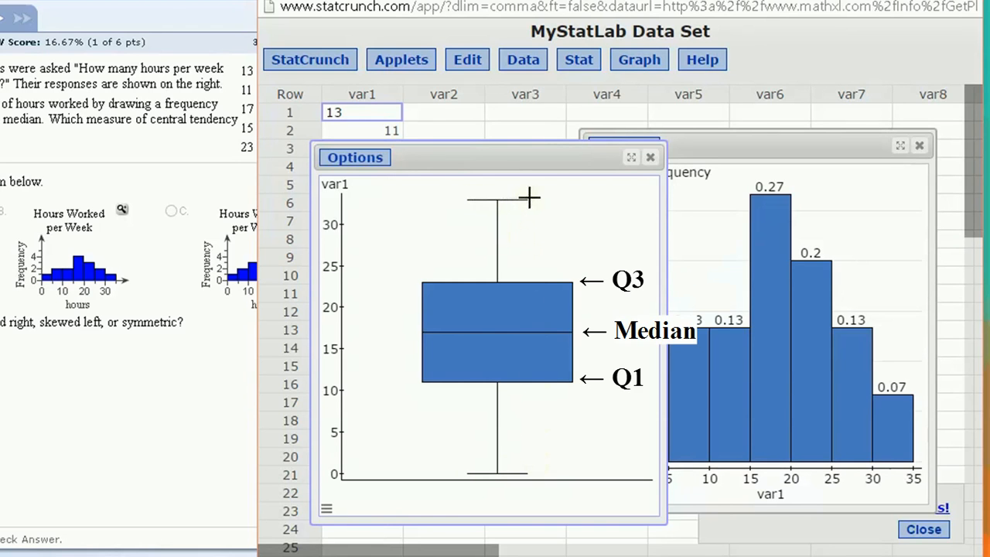
{"action": "mouse_move", "coordinate": [566, 317]}
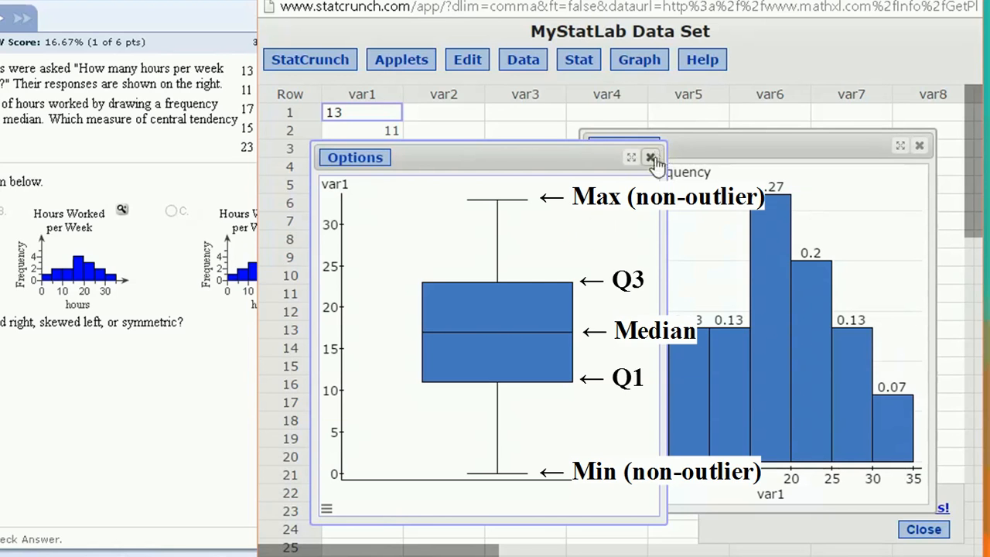
Compute summary statistics for the var1 column, adding Skewness and Mode to the default statistics
{"action": "left_click", "coordinate": [575, 63]}
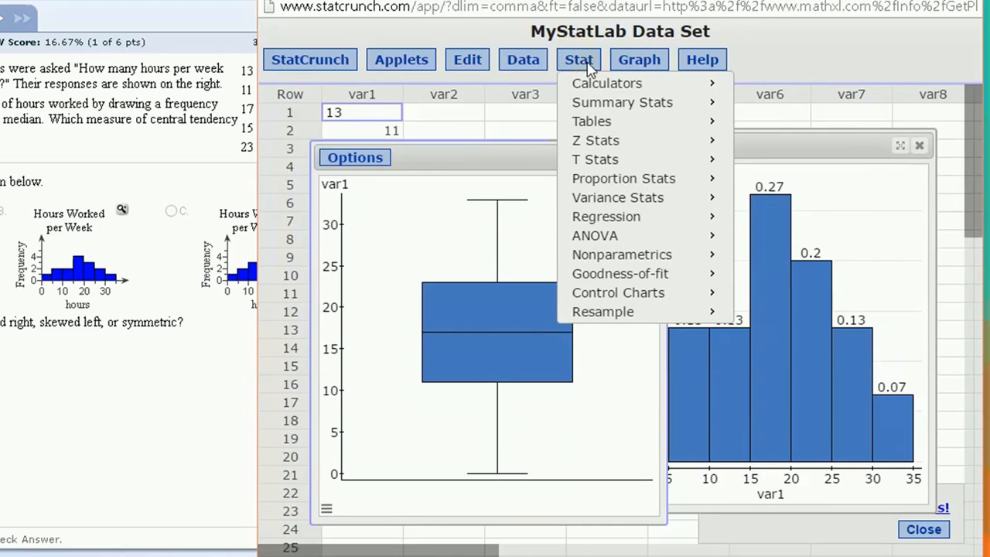
{"action": "mouse_move", "coordinate": [609, 89]}
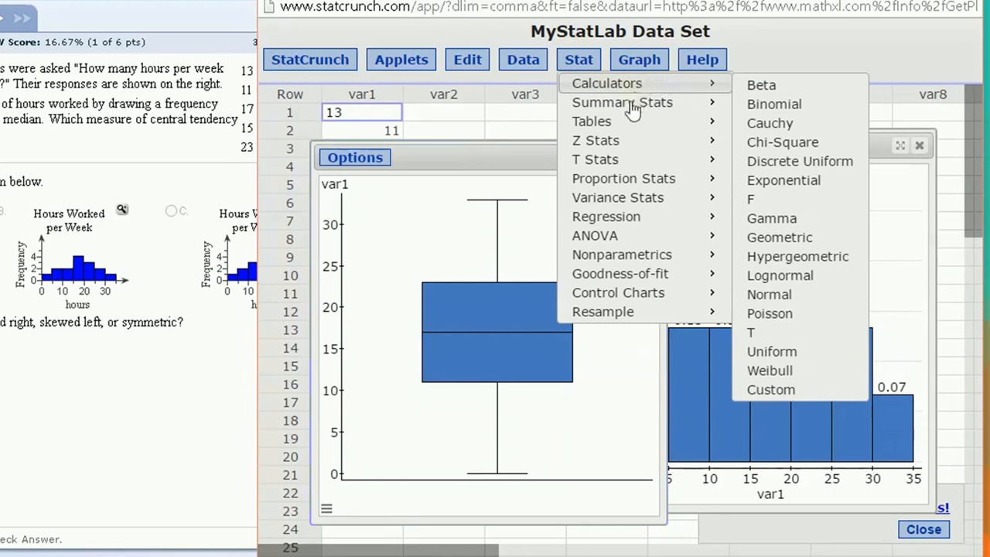
{"action": "mouse_move", "coordinate": [634, 107]}
{"action": "left_click", "coordinate": [760, 105]}
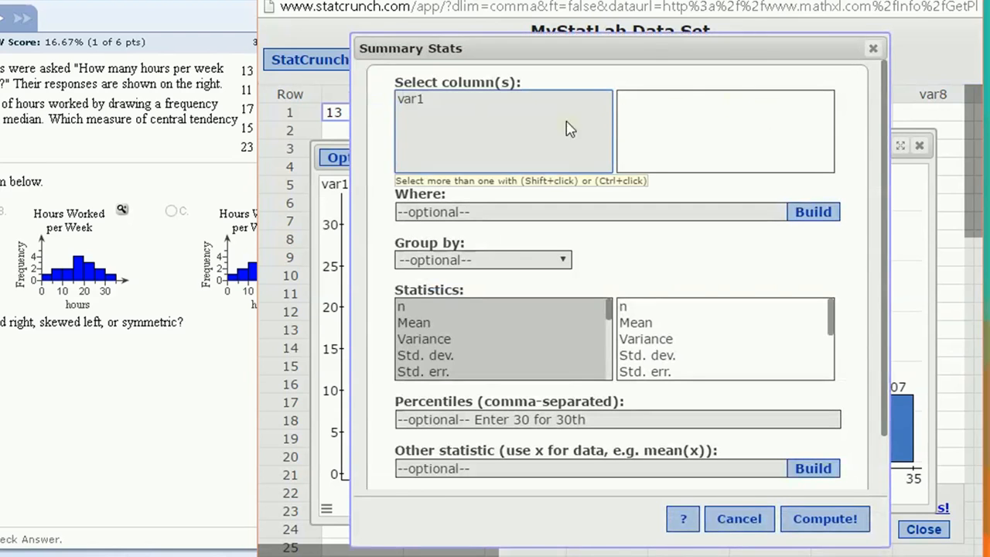
{"action": "left_click", "coordinate": [410, 101]}
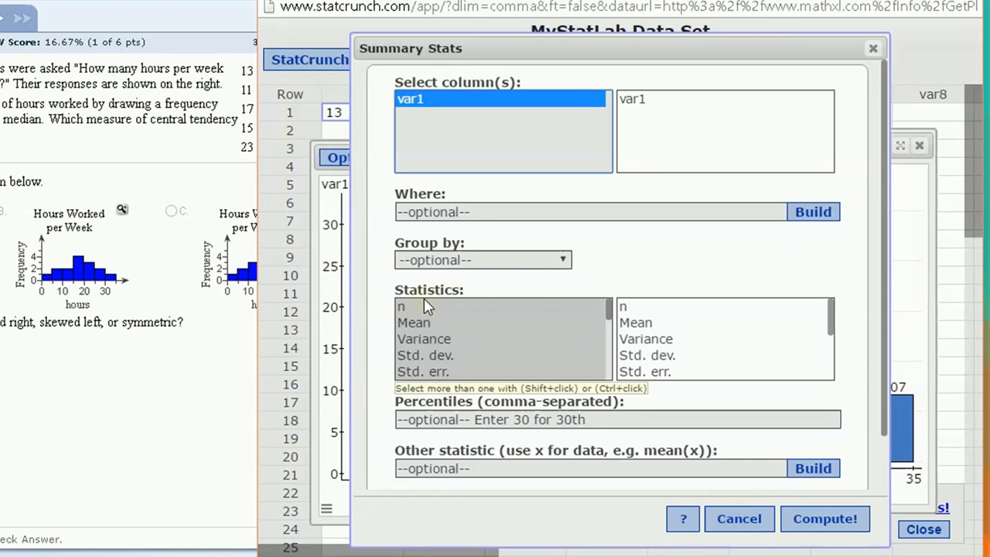
{"action": "left_click_drag", "start_coordinate": [610, 308], "coordinate": [612, 361]}
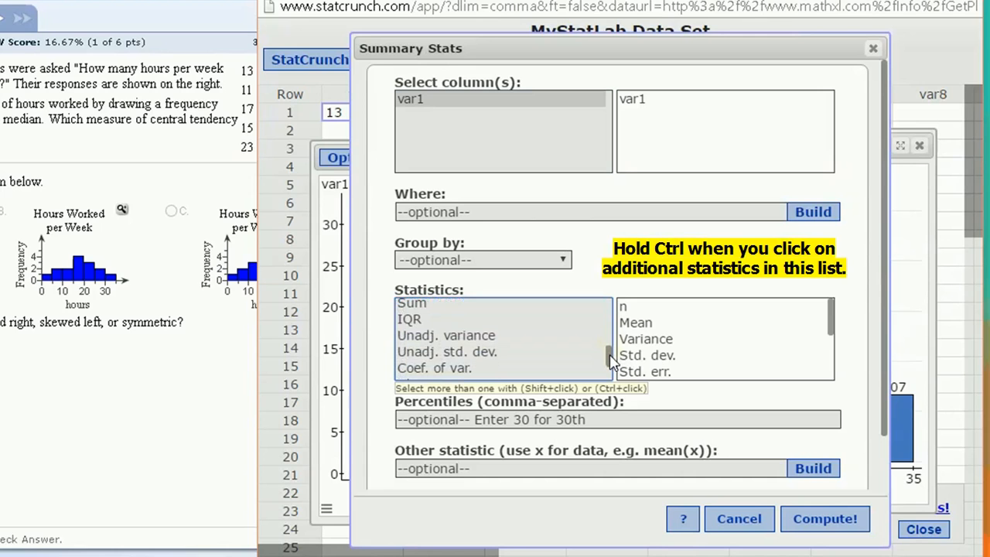
{"action": "left_click", "coordinate": [410, 319]}
{"action": "scroll", "coordinate": [610, 359], "scroll_direction": "down", "scroll_amount": 1}
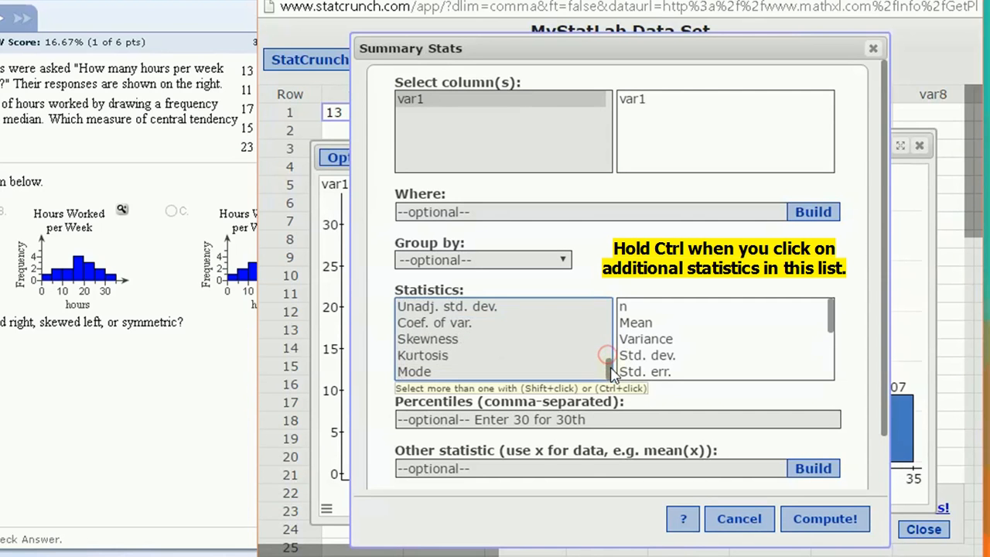
{"action": "left_click", "coordinate": [437, 341], "text": "ctrl"}
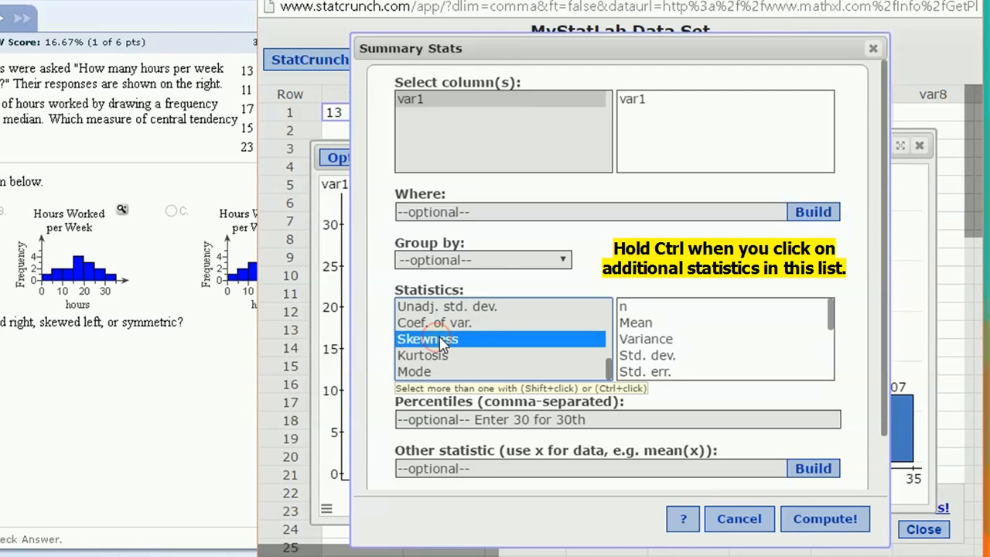
{"action": "left_click", "coordinate": [447, 373], "text": "ctrl"}
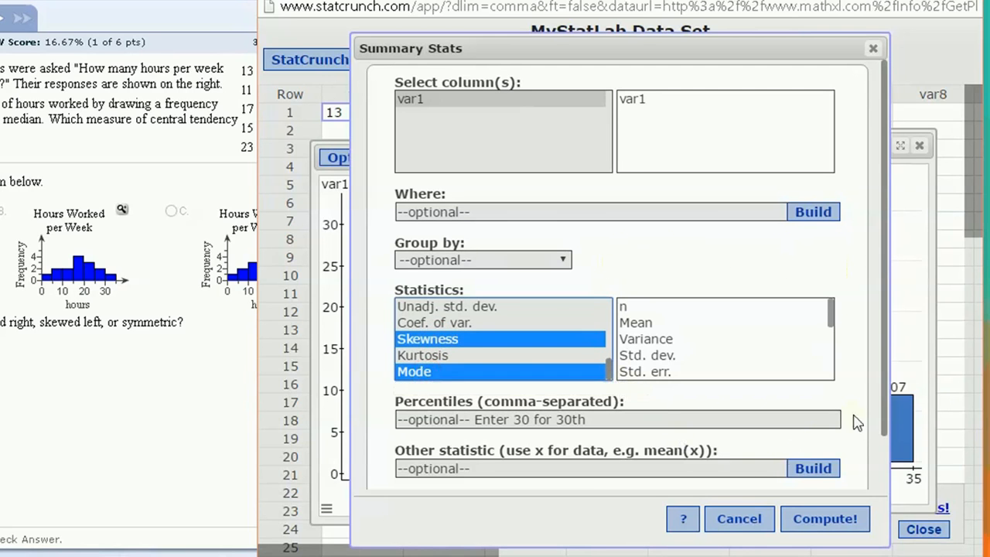
{"action": "left_click", "coordinate": [821, 519]}
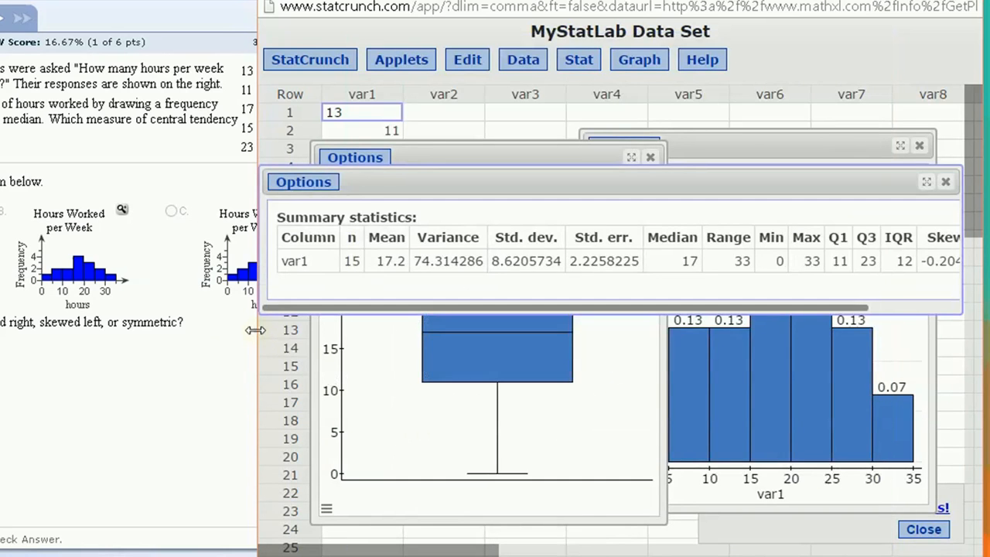
Widen the StatCrunch window and the summary statistics results to show every column, and move the results above the plots
{"action": "left_click_drag", "start_coordinate": [256, 330], "coordinate": [104, 330]}
{"action": "left_click_drag", "start_coordinate": [811, 267], "coordinate": [937, 267]}
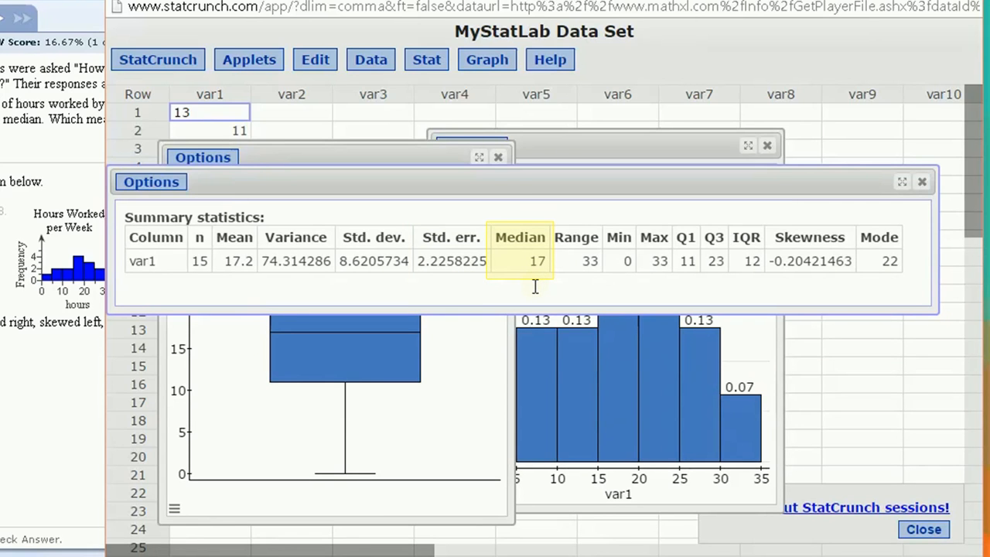
{"action": "left_click_drag", "start_coordinate": [495, 182], "coordinate": [513, 135]}
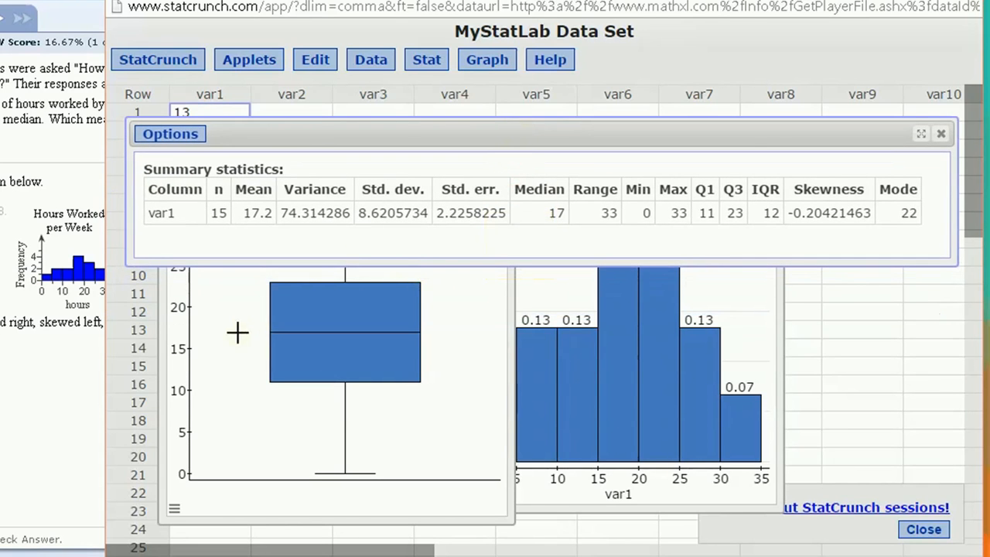
Compare the summary statistics with the boxplot and histogram, and answer symmetric for the shape of the distribution
{"action": "left_click", "coordinate": [415, 332]}
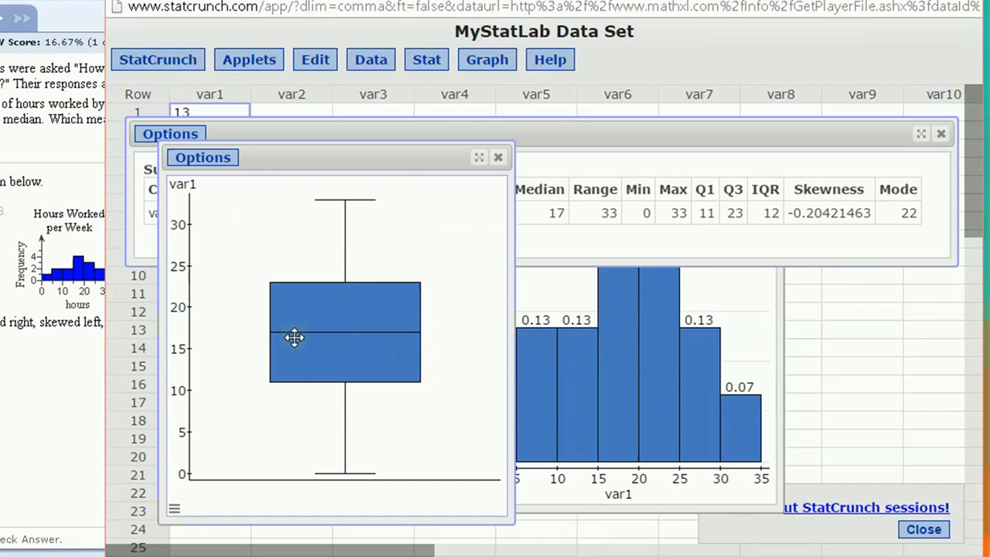
{"action": "left_click", "coordinate": [562, 137]}
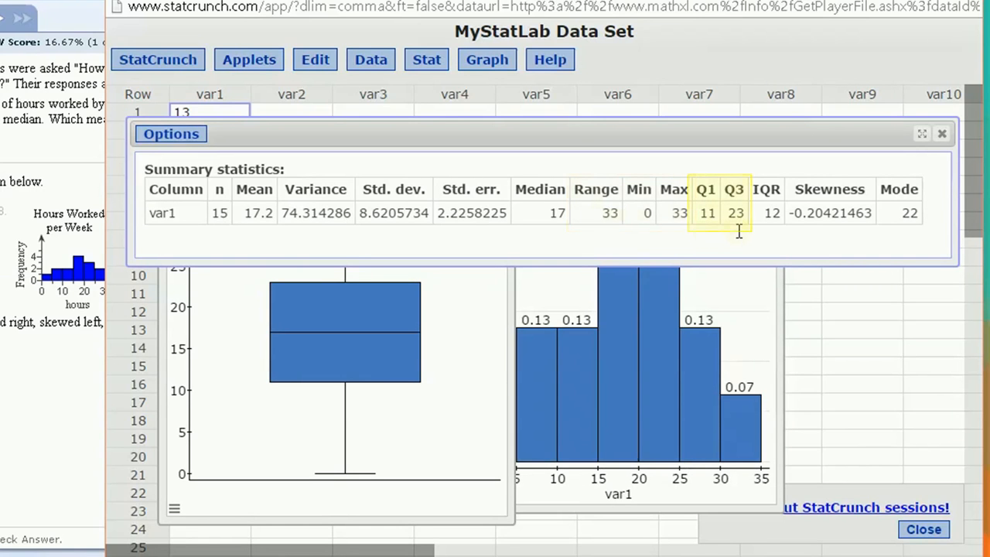
{"action": "left_click", "coordinate": [431, 378]}
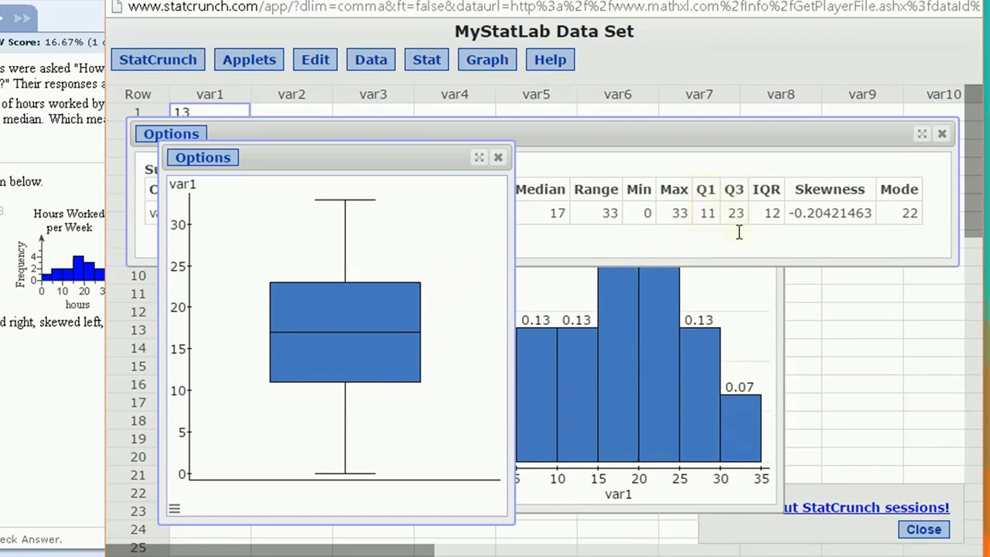
{"action": "left_click", "coordinate": [773, 230]}
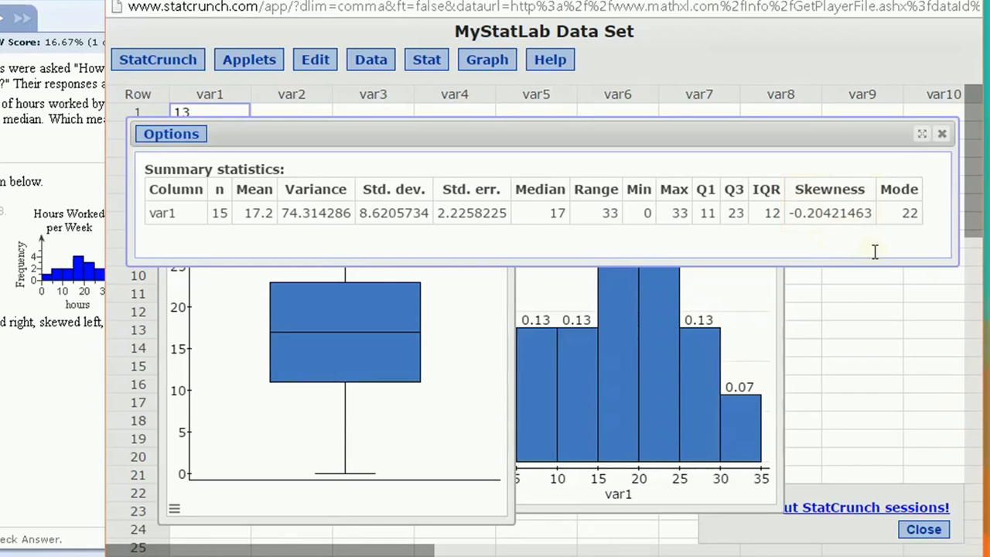
{"action": "left_click", "coordinate": [751, 299]}
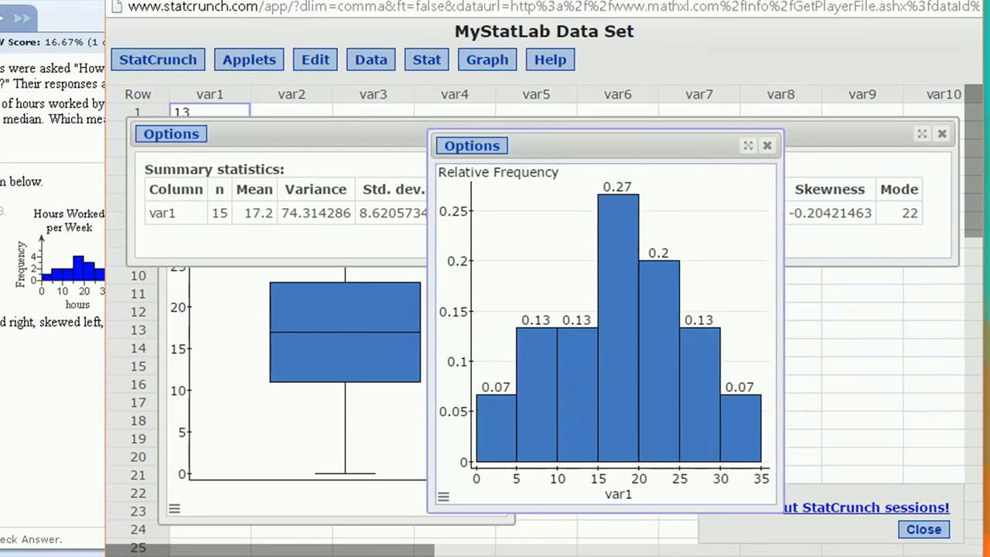
{"action": "left_click", "coordinate": [41, 418]}
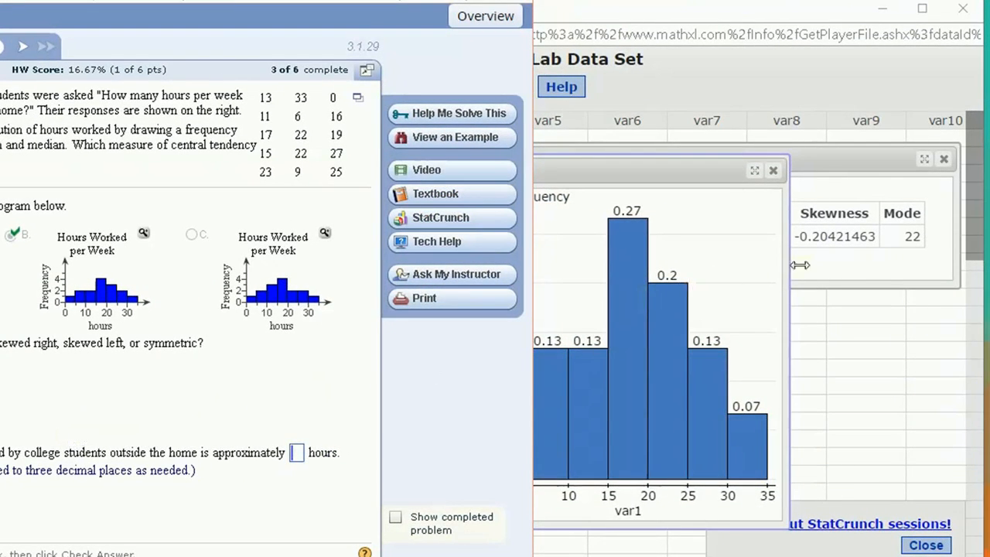
Compare the mode with the histogram, and position the StatCrunch window so the summary statistics sit beside the homework question
{"action": "left_click", "coordinate": [849, 277]}
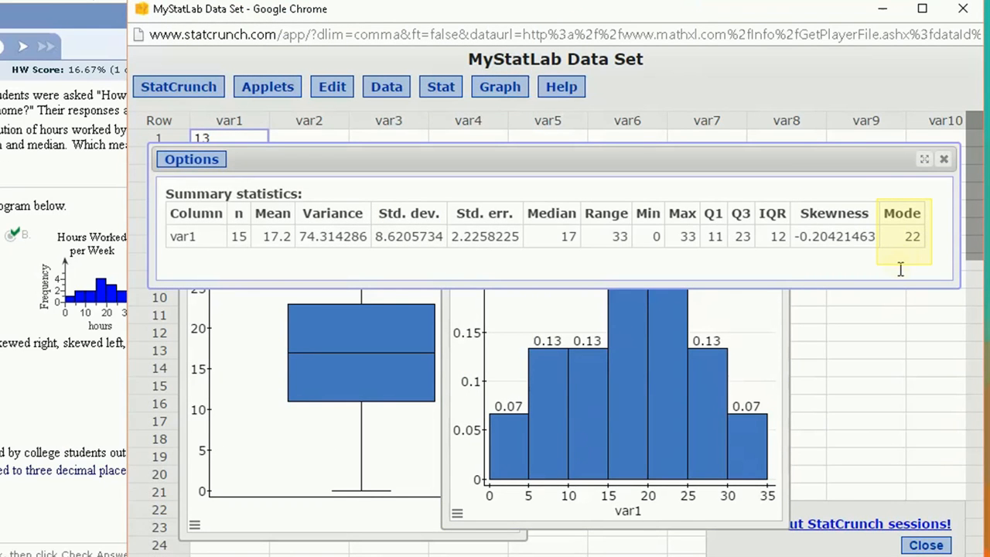
{"action": "mouse_move", "coordinate": [617, 326]}
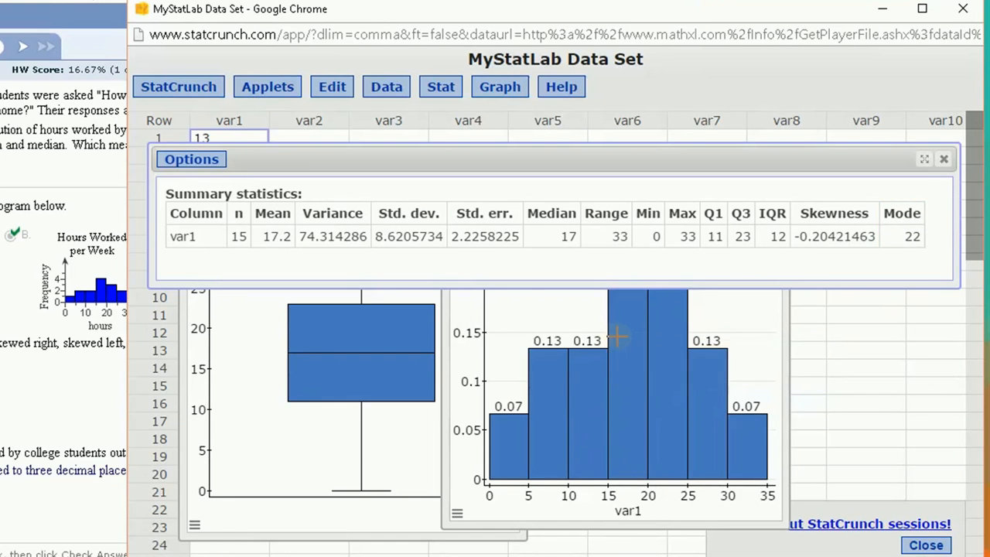
{"action": "left_click", "coordinate": [618, 334]}
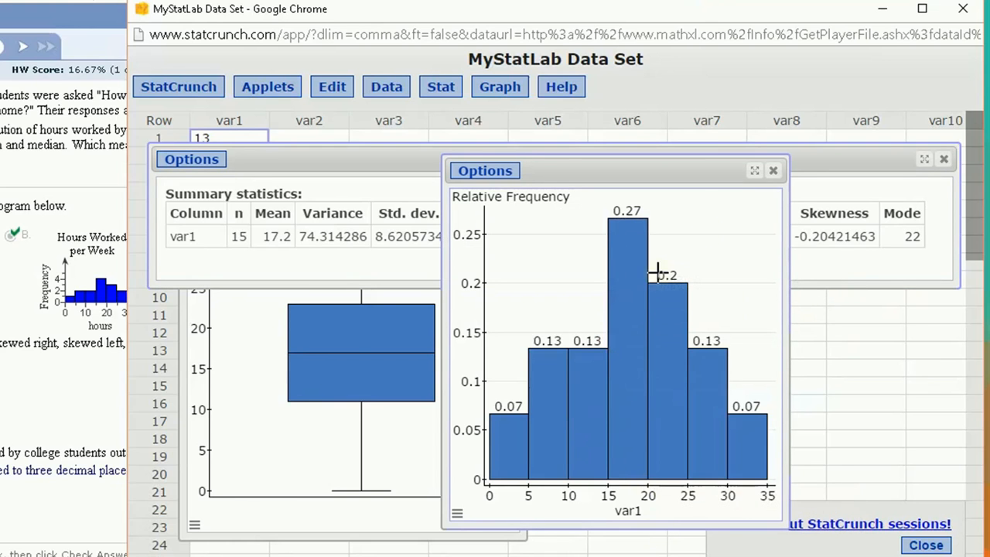
{"action": "left_click", "coordinate": [632, 150]}
{"action": "left_click_drag", "start_coordinate": [632, 156], "coordinate": [647, 149]}
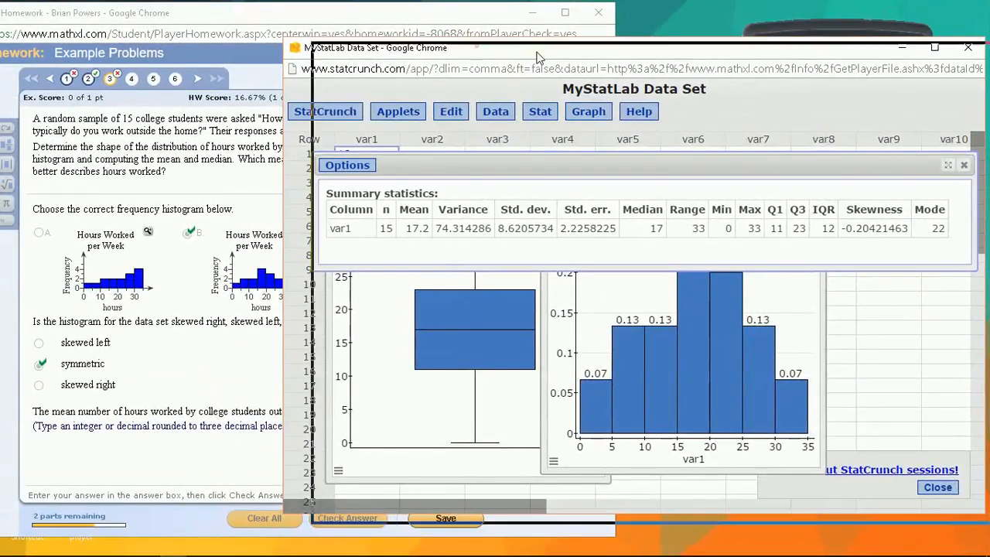
{"action": "left_click_drag", "start_coordinate": [539, 58], "coordinate": [737, 48]}
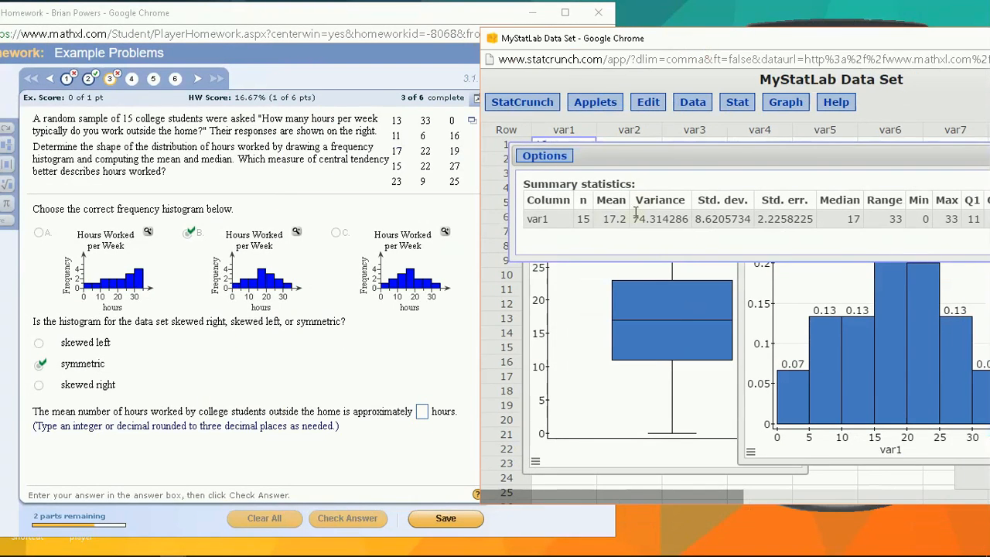
Copy the mean 17.2 from the summary statistics into the mean hours answer and submit it
{"action": "left_click_drag", "start_coordinate": [601, 222], "coordinate": [628, 220]}
{"action": "key", "text": "ctrl+c"}
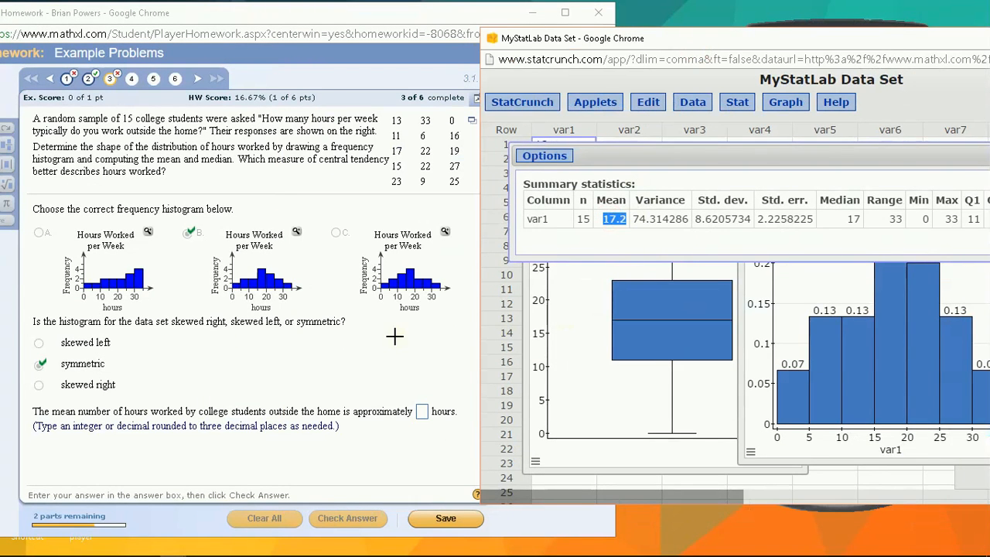
{"action": "left_click", "coordinate": [421, 413]}
{"action": "key", "text": "ctrl+v"}
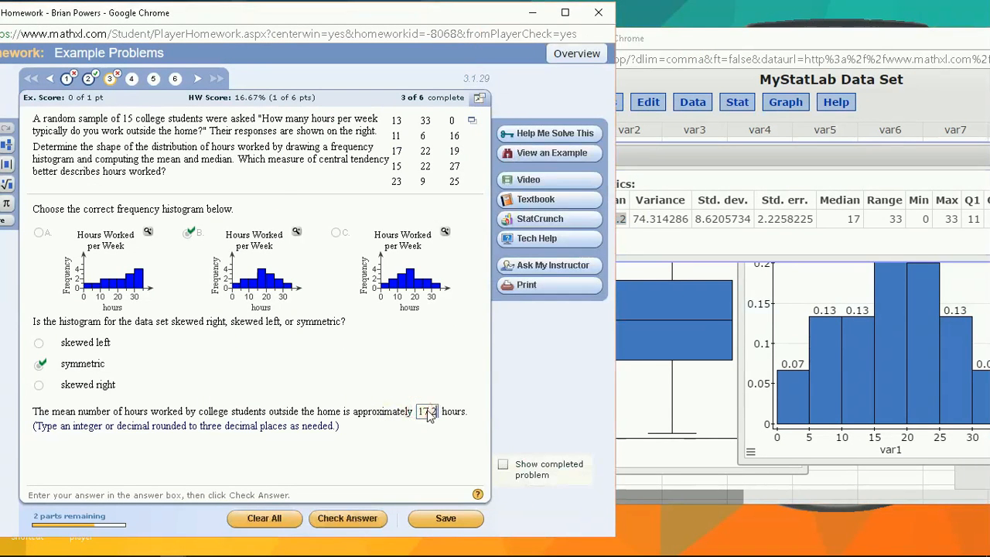
{"action": "key", "text": "Return"}
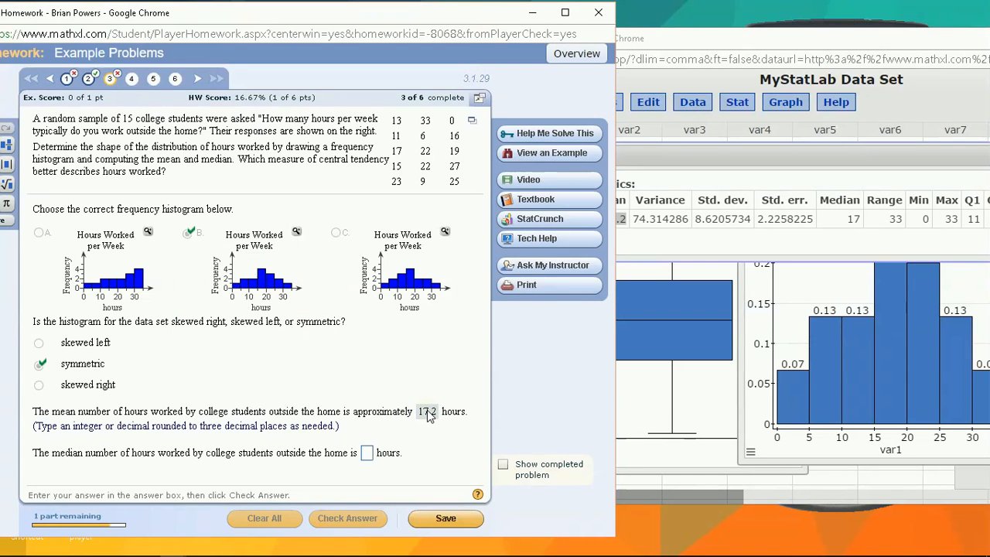
Copy the median 17 from the summary statistics into the median hours answer and submit it
{"action": "left_click", "coordinate": [833, 219]}
{"action": "double_click", "coordinate": [853, 218]}
{"action": "key", "text": "ctrl+c"}
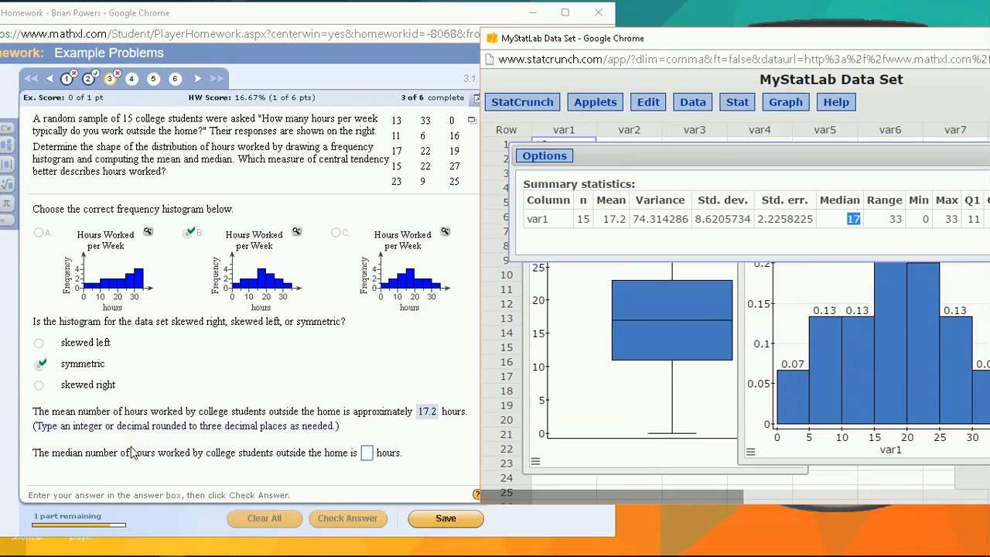
{"action": "left_click", "coordinate": [368, 452]}
{"action": "key", "text": "ctrl+v"}
{"action": "key", "text": "Return"}
{"action": "key", "text": "Return"}
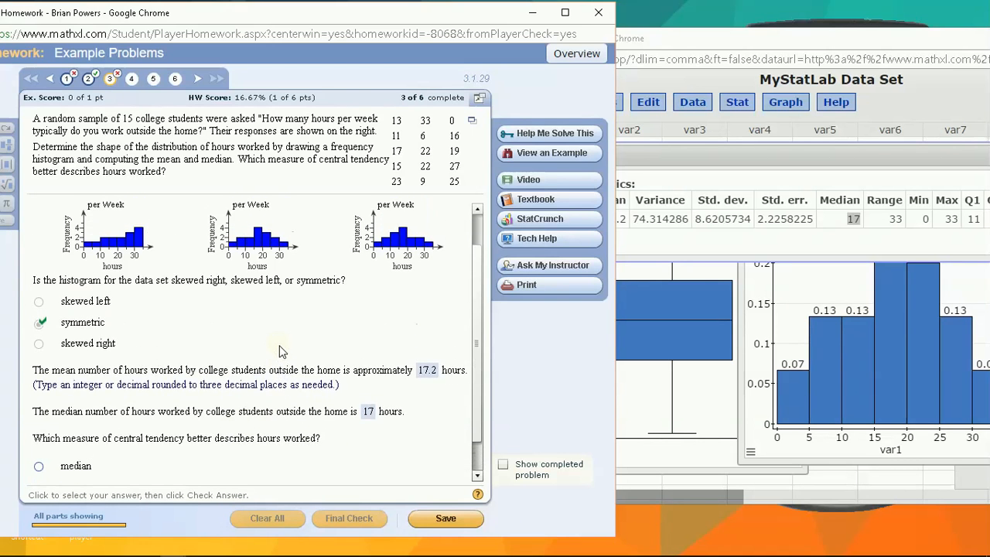
Answer mean as the measure of central tendency that better describes hours worked, submit it, and continue to the next problem
{"action": "left_click", "coordinate": [39, 449]}
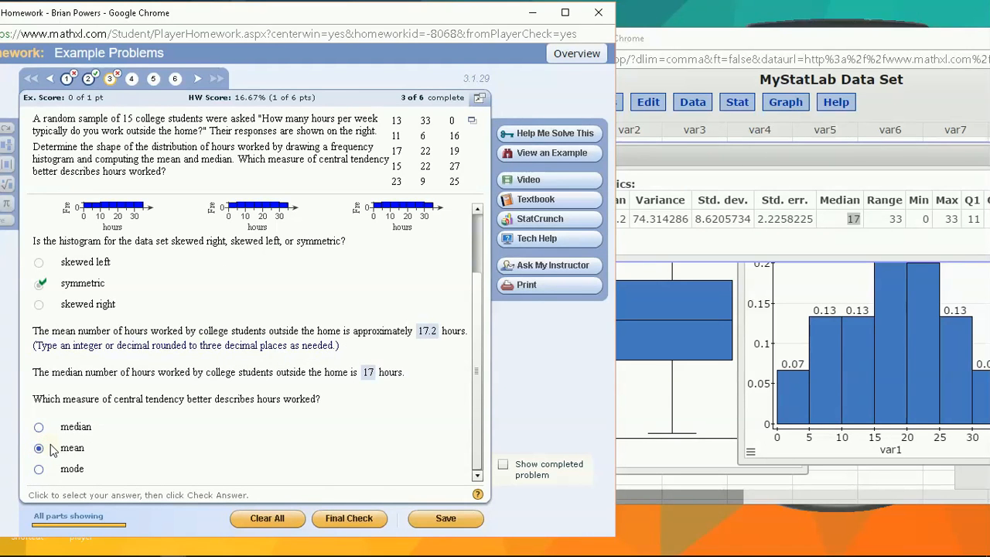
{"action": "key", "text": "Return"}
{"action": "key", "text": "Return"}
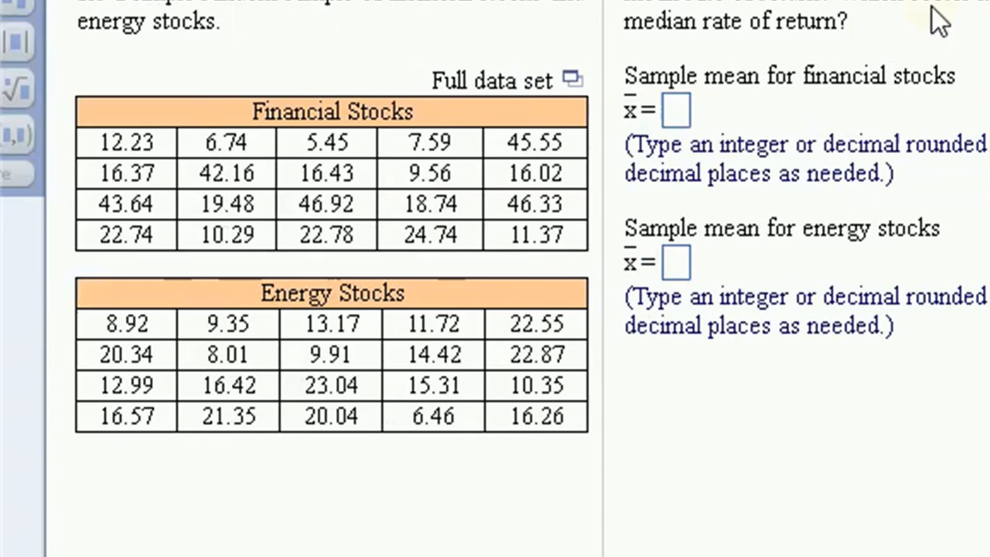
Open the full financial and energy stocks data set in StatCrunch and move its window clear of the homework question
{"action": "left_click", "coordinate": [571, 79]}
{"action": "left_click", "coordinate": [620, 95]}
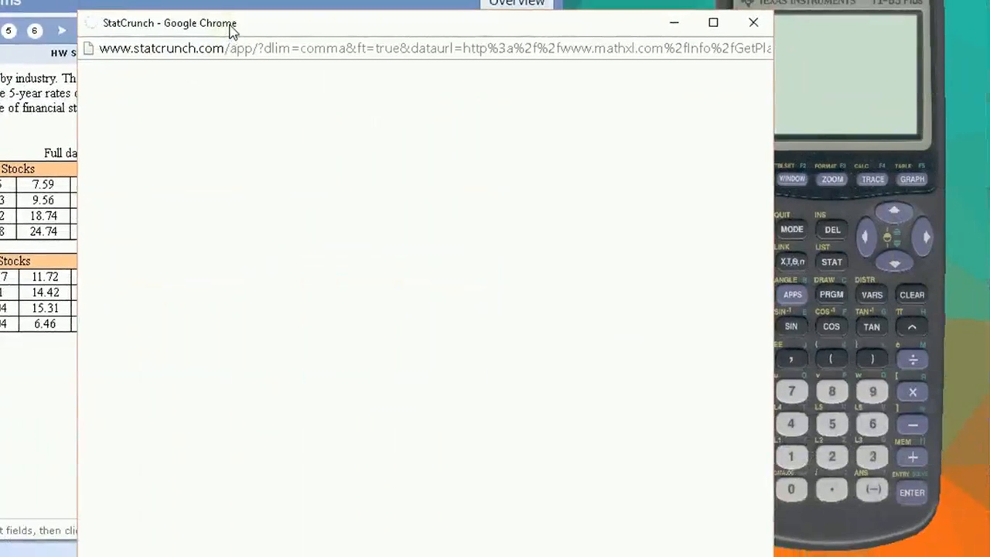
{"action": "left_click_drag", "start_coordinate": [231, 29], "coordinate": [370, 24]}
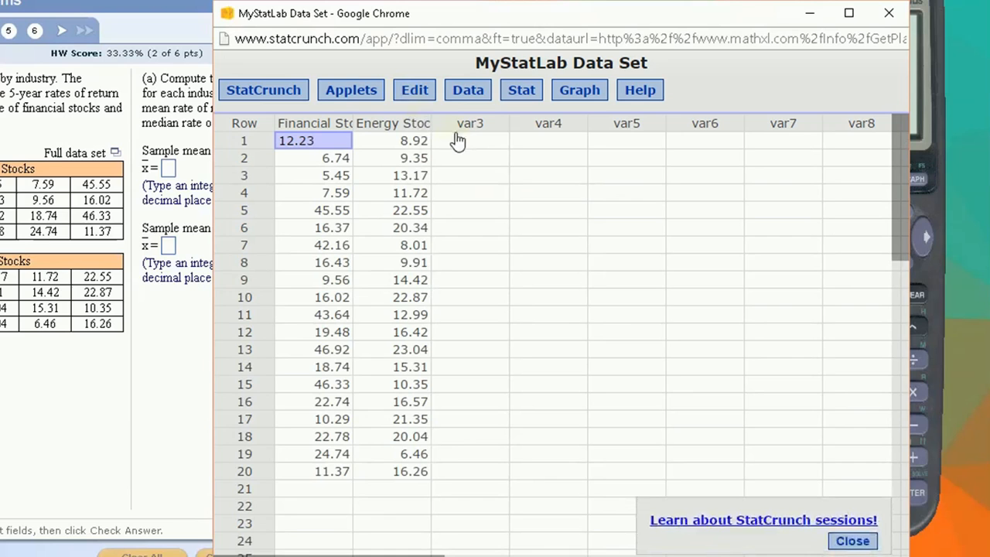
Compute column summary statistics for both Financial Stocks and Energy Stocks
{"action": "left_click", "coordinate": [528, 92]}
{"action": "mouse_move", "coordinate": [542, 133]}
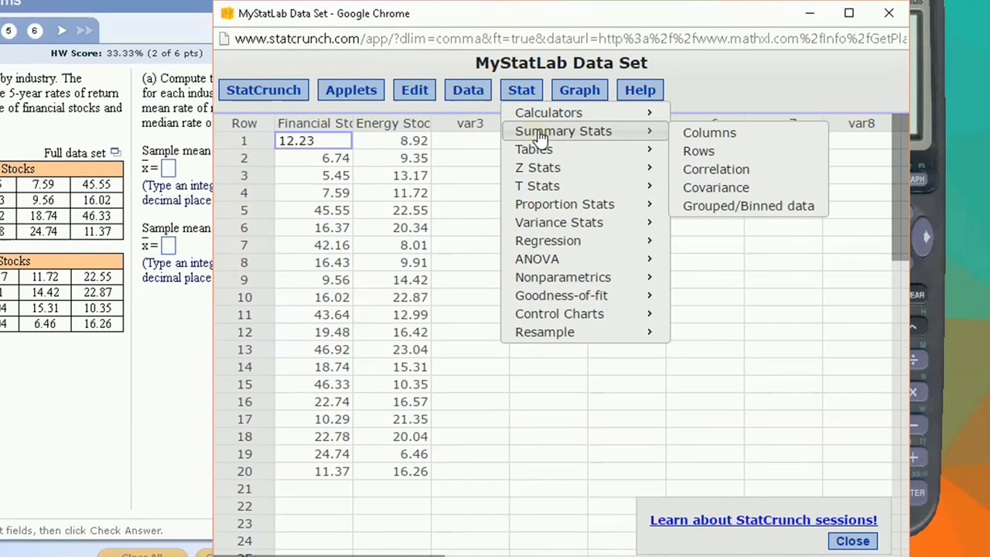
{"action": "left_click", "coordinate": [716, 136]}
{"action": "left_click", "coordinate": [394, 130]}
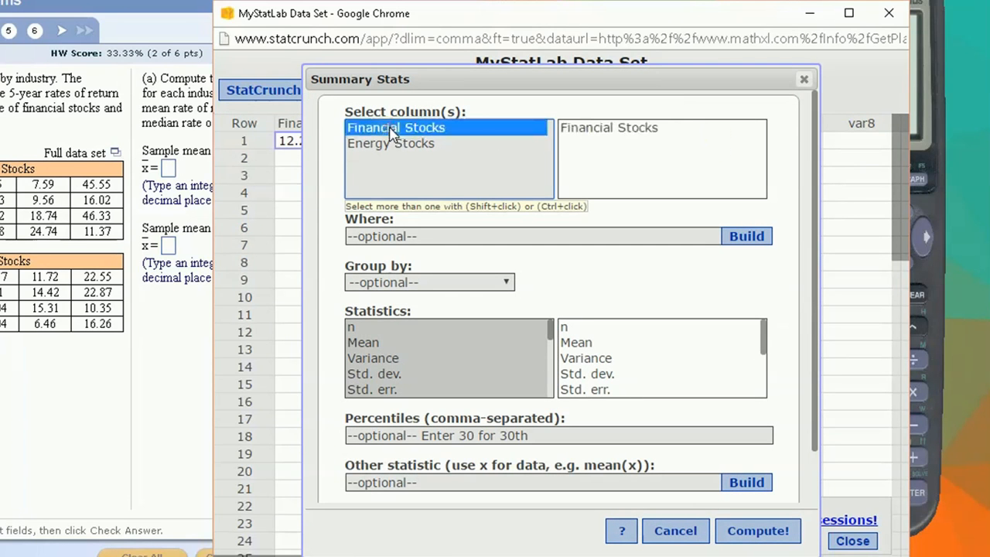
{"action": "left_click", "coordinate": [398, 146], "text": "ctrl"}
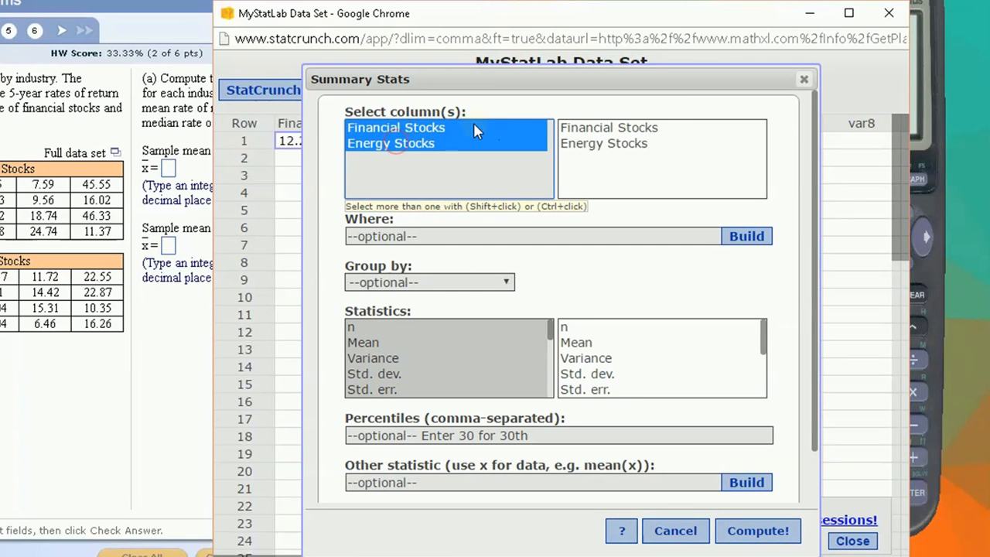
{"action": "left_click", "coordinate": [408, 131]}
{"action": "left_click_drag", "start_coordinate": [407, 130], "coordinate": [456, 172]}
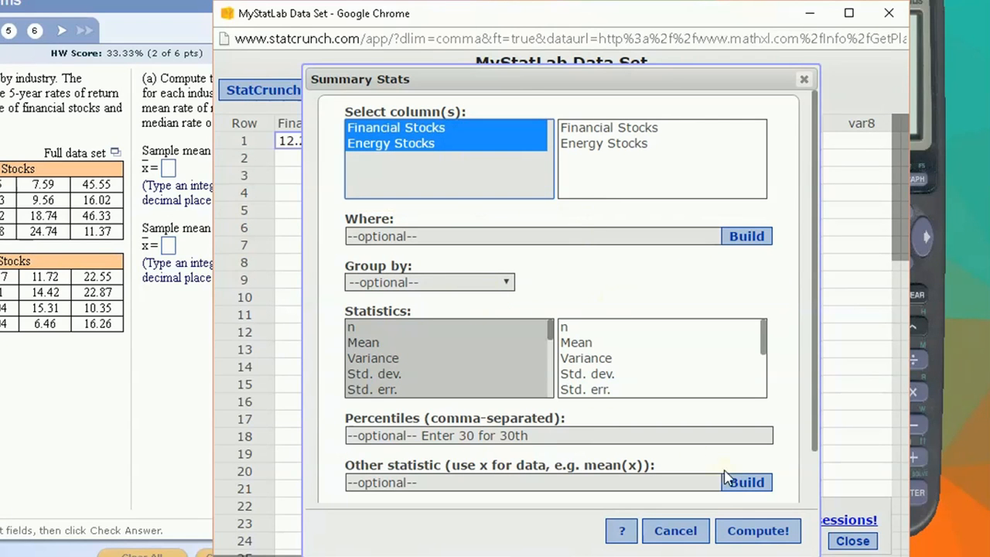
{"action": "left_click", "coordinate": [746, 533]}
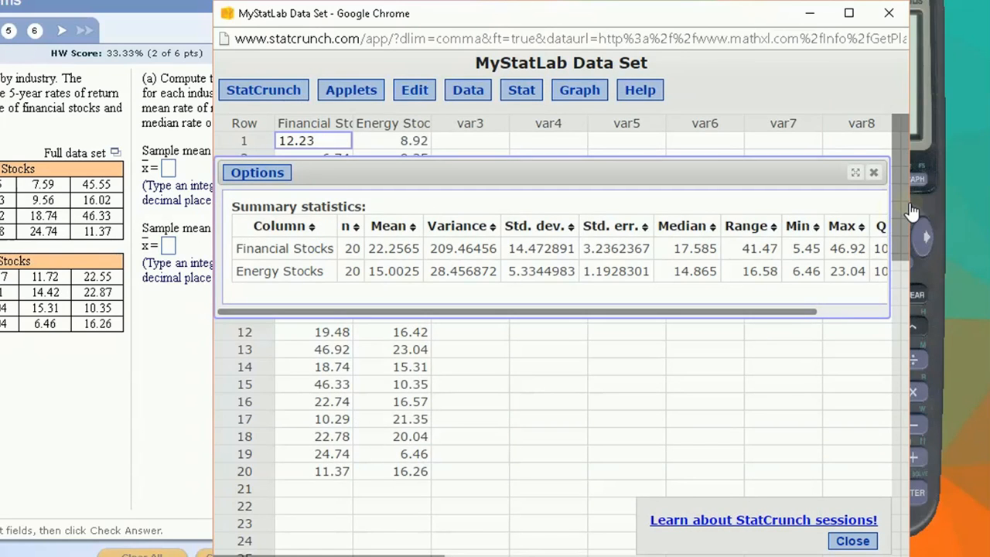
Arrange the StatCrunch and homework windows side by side so the summary statistics sit next to the answer fields
{"action": "left_click_drag", "start_coordinate": [911, 211], "coordinate": [970, 209]}
{"action": "left_click_drag", "start_coordinate": [491, 16], "coordinate": [840, 22]}
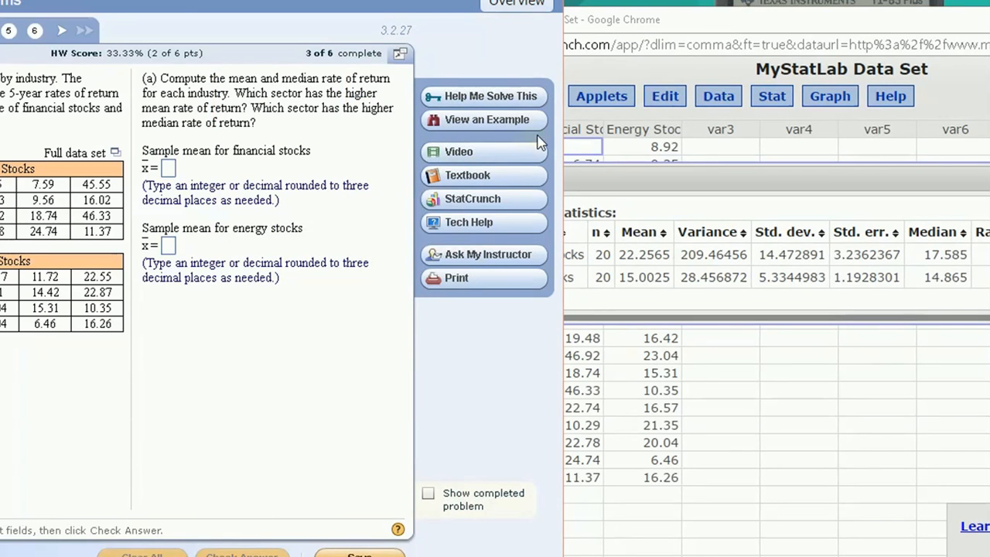
{"action": "left_click_drag", "start_coordinate": [564, 139], "coordinate": [464, 139]}
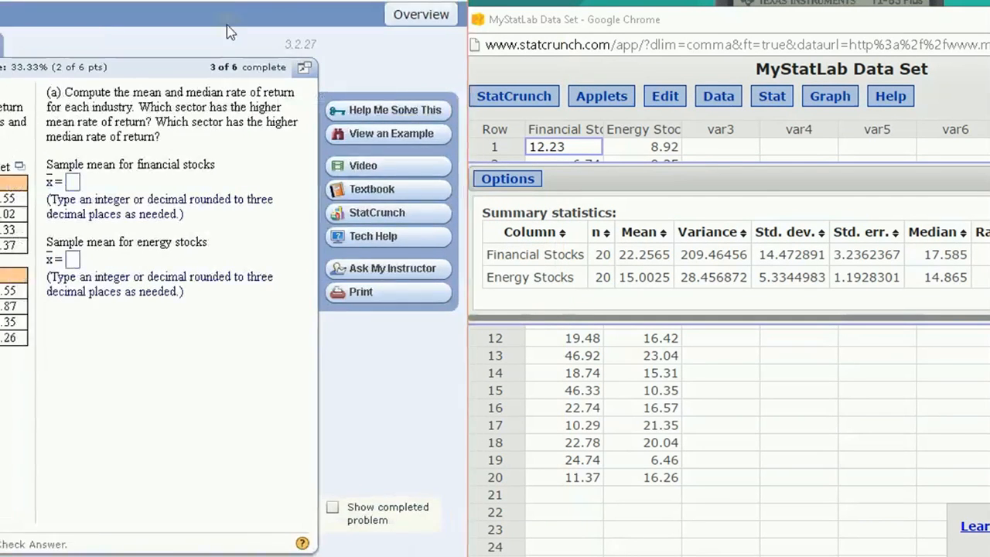
Enter the sample means rounded to three decimals, 22.257 for financial stocks and 15.003 for energy stocks, and submit them
{"action": "left_click", "coordinate": [74, 185]}
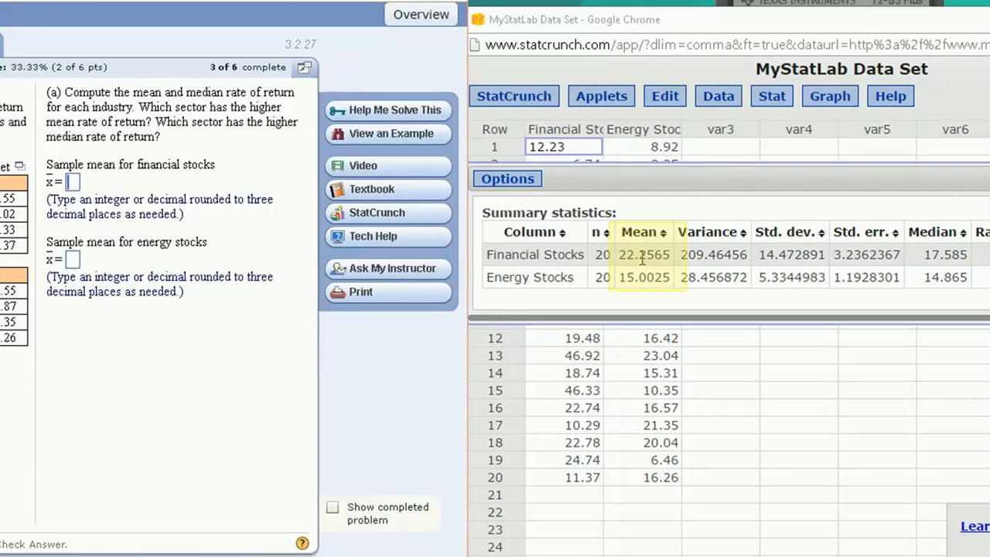
{"action": "left_click", "coordinate": [73, 183]}
{"action": "type", "text": "22.257"}
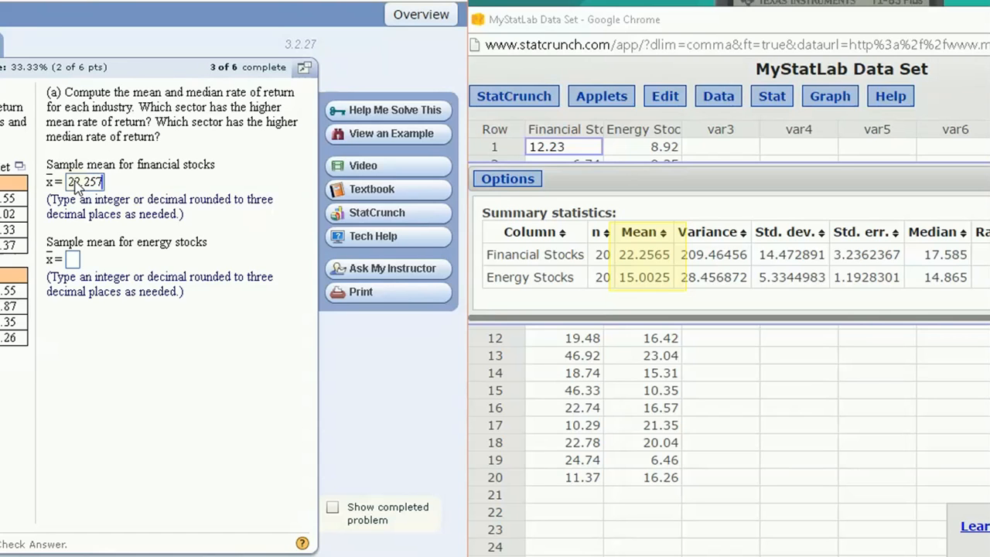
{"action": "key", "text": "Tab"}
{"action": "type", "text": "15.003"}
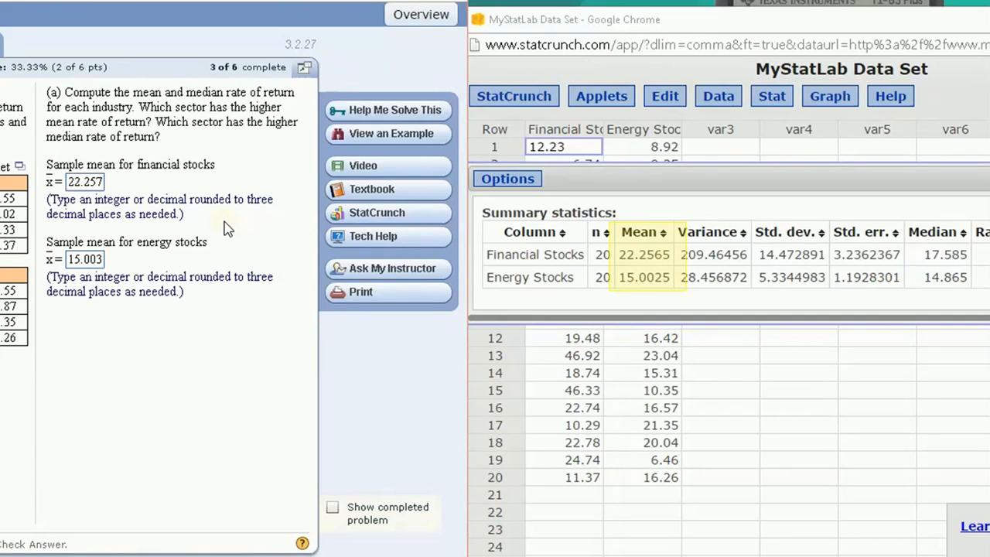
{"action": "key", "text": "Return"}
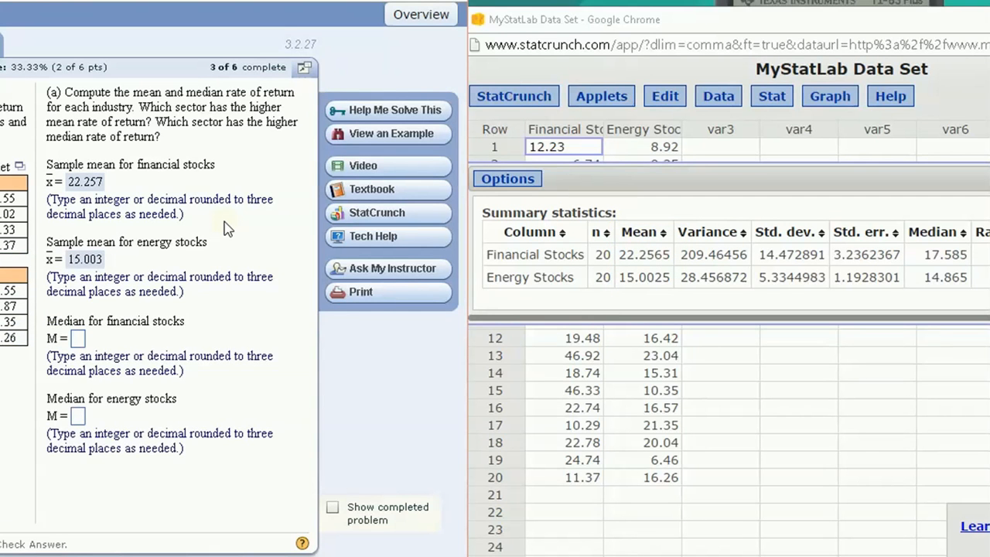
Enter the medians 17.585 for financial stocks and 14.865 for energy stocks, and submit them
{"action": "left_click", "coordinate": [80, 344]}
{"action": "type", "text": "17"}
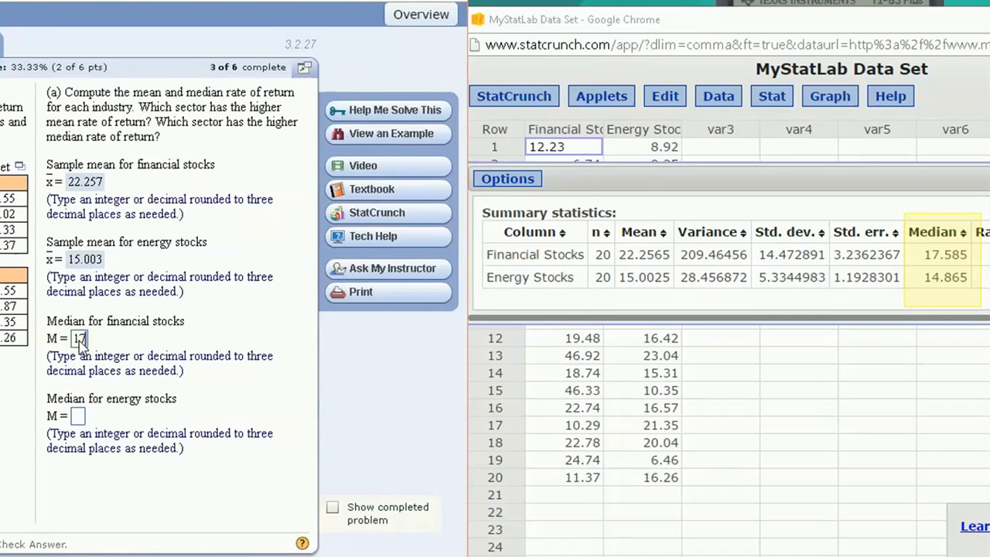
{"action": "type", "text": ".585"}
{"action": "type", "text": "14"}
{"action": "type", "text": ".865"}
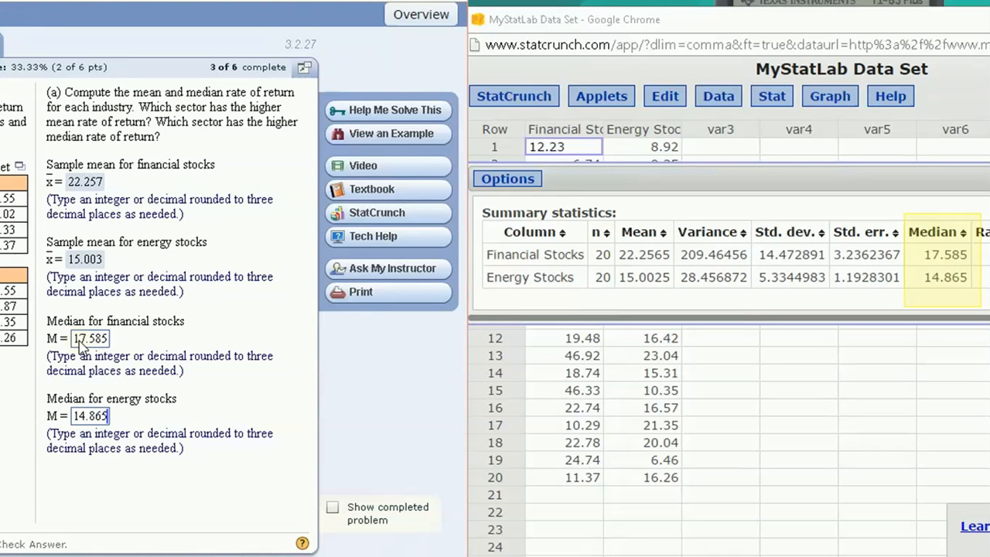
{"action": "key", "text": "Return"}
{"action": "key", "text": "Return"}
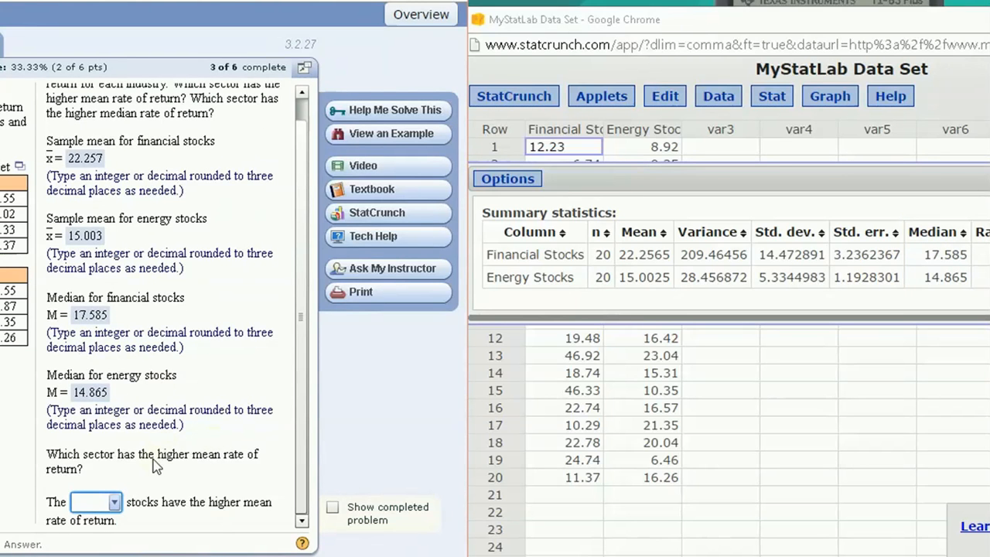
Answer financial for both the sector with the higher mean and the sector with the higher median rate of return
{"action": "left_click", "coordinate": [115, 504]}
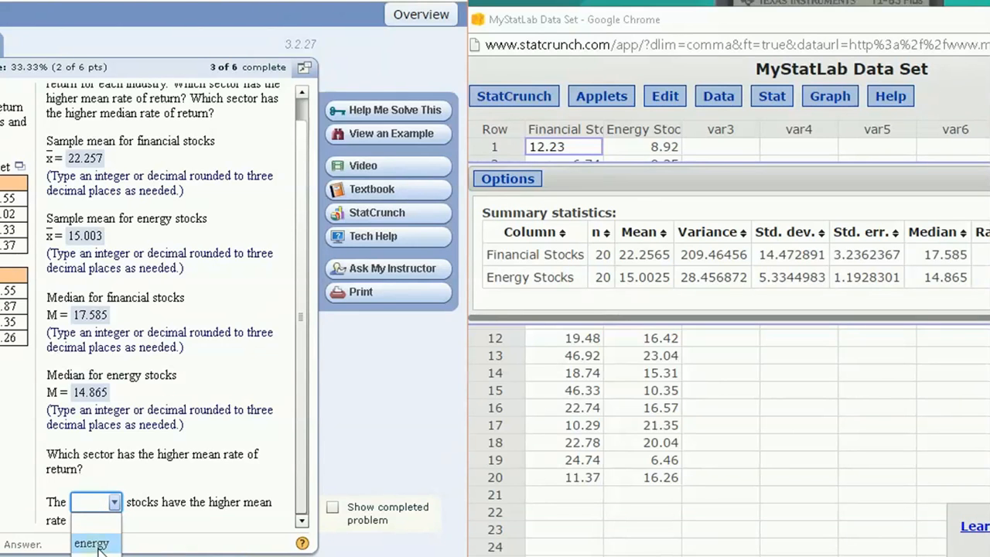
{"action": "left_click", "coordinate": [92, 556]}
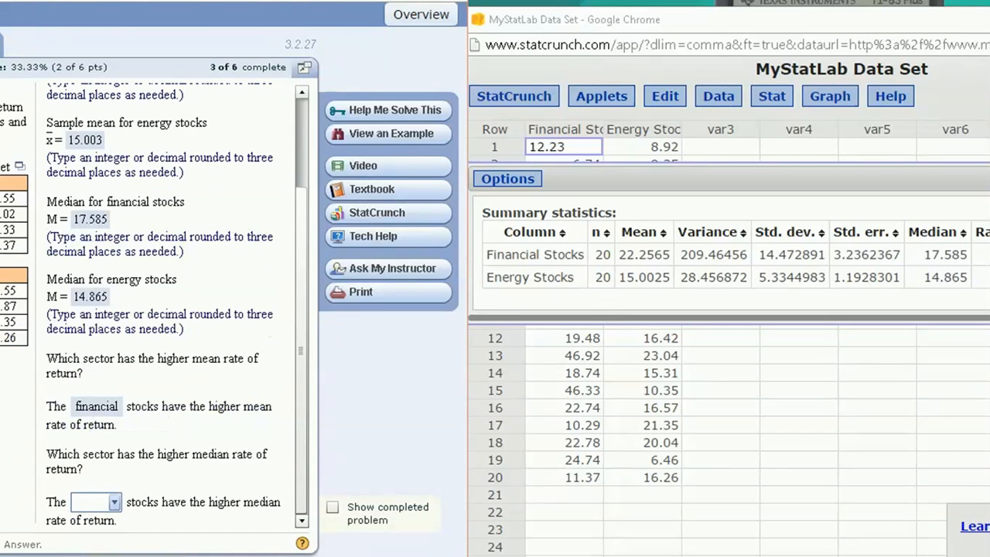
{"action": "left_click", "coordinate": [114, 502]}
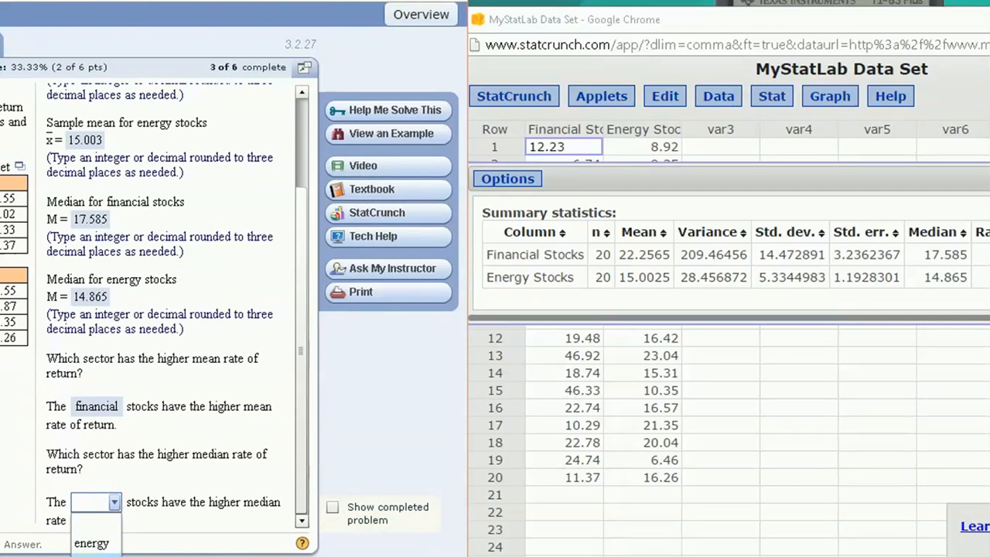
{"action": "left_click", "coordinate": [92, 530]}
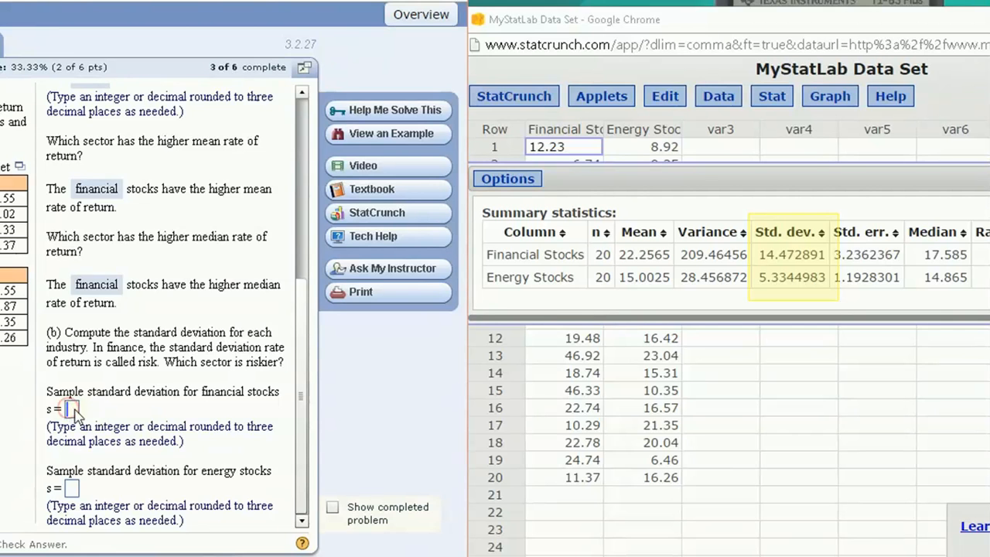
Submit the sample standard deviations 14.473 for financial and 5.334 for energy stocks, and answer that financial stocks are riskier
{"action": "type", "text": "14.473"}
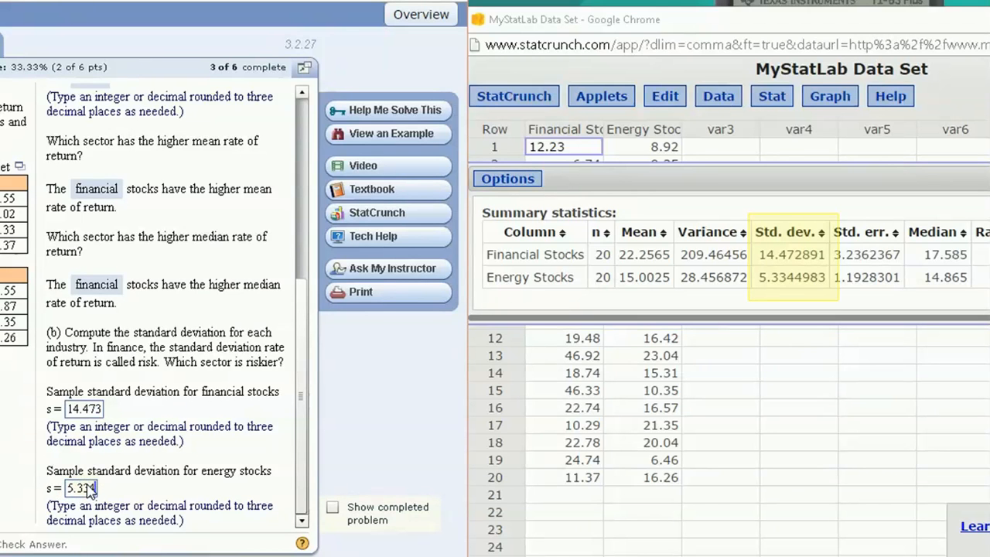
{"action": "key", "text": "Return"}
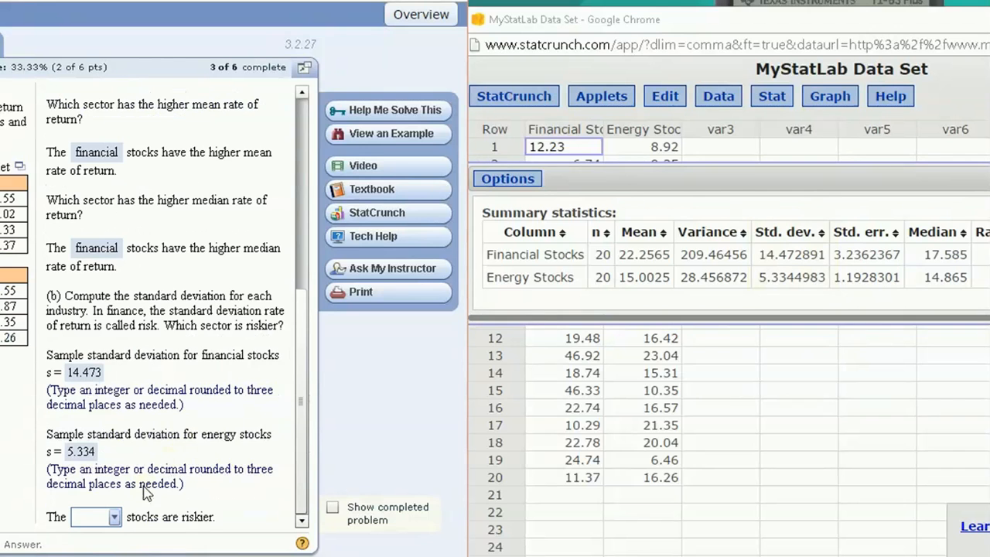
{"action": "left_click", "coordinate": [116, 517]}
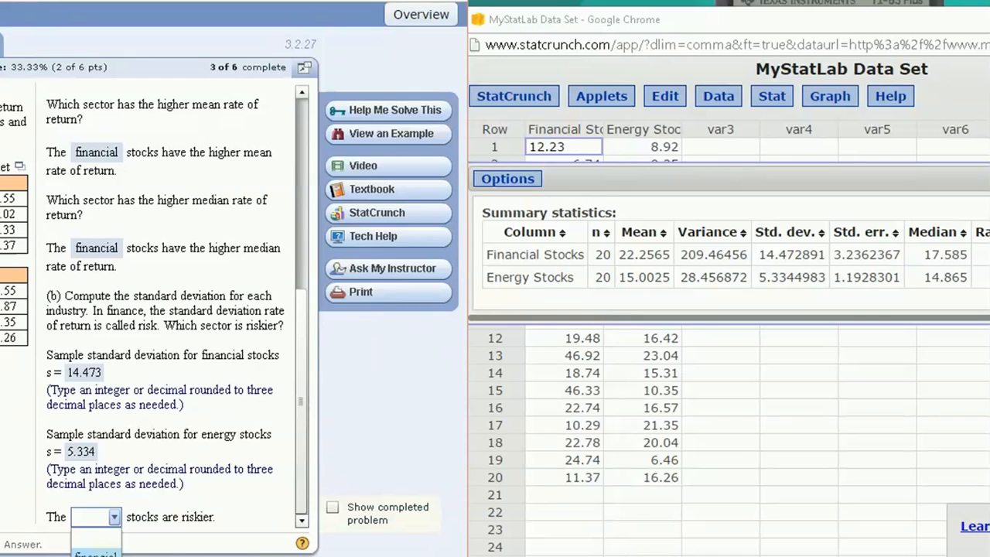
{"action": "left_click", "coordinate": [95, 554]}
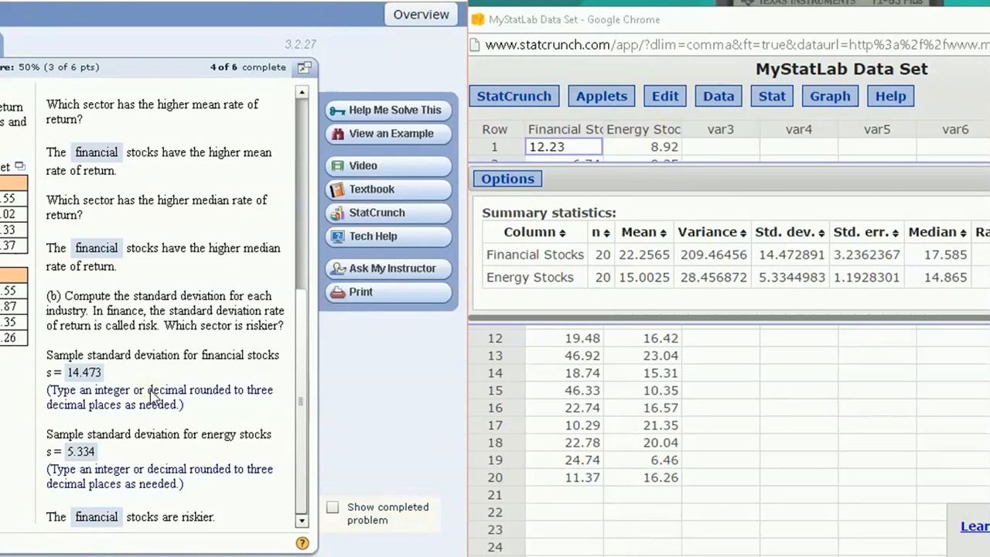
Bring StatCrunch back into view and create a boxplot of Financial Stocks and Energy Stocks, using fences to identify outliers
{"action": "left_click_drag", "start_coordinate": [468, 31], "coordinate": [614, 31]}
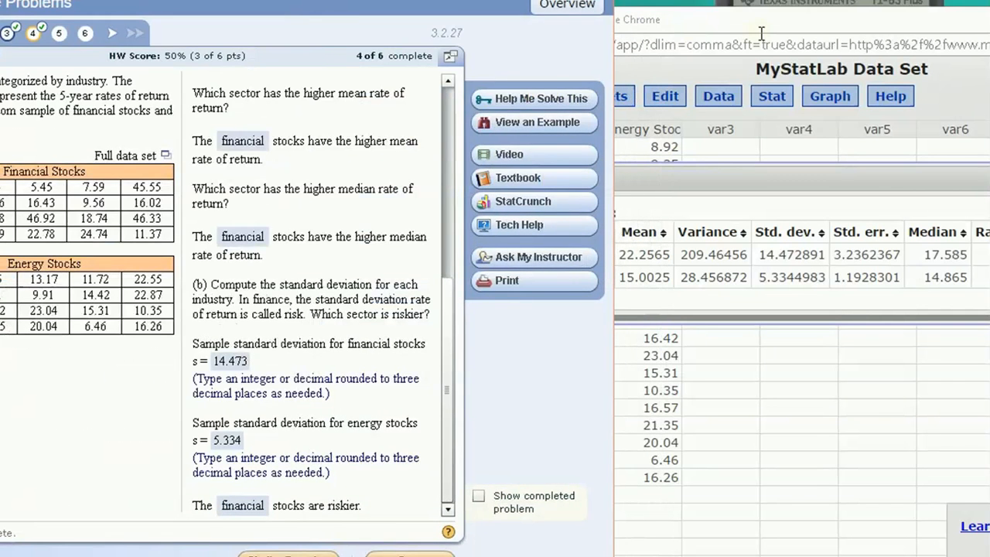
{"action": "left_click_drag", "start_coordinate": [731, 28], "coordinate": [473, 12]}
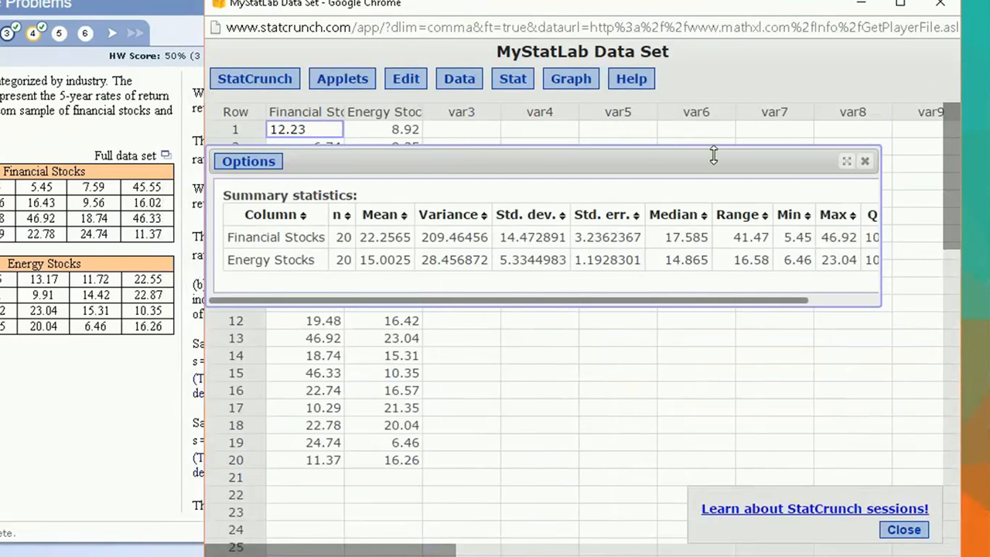
{"action": "left_click", "coordinate": [572, 80]}
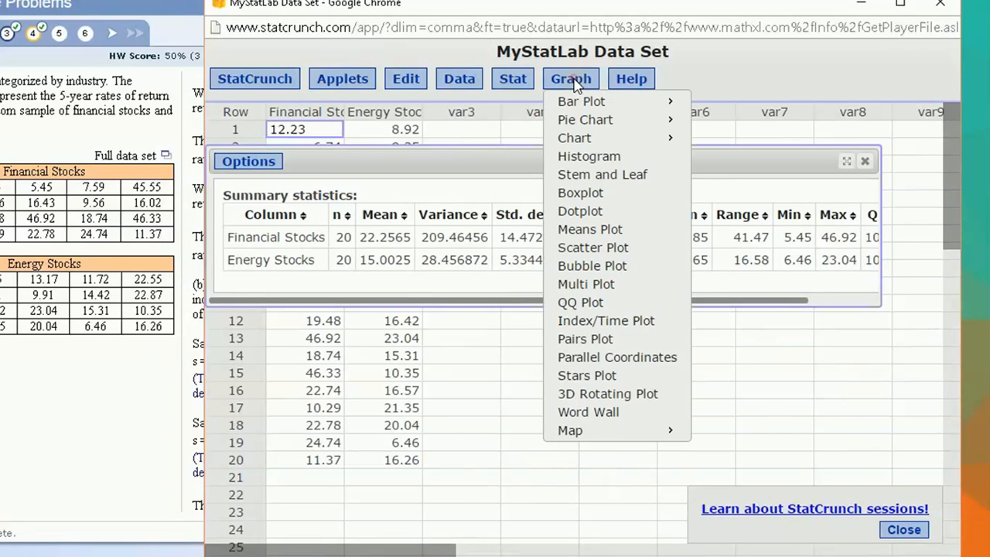
{"action": "left_click", "coordinate": [611, 195]}
{"action": "left_click", "coordinate": [404, 116]}
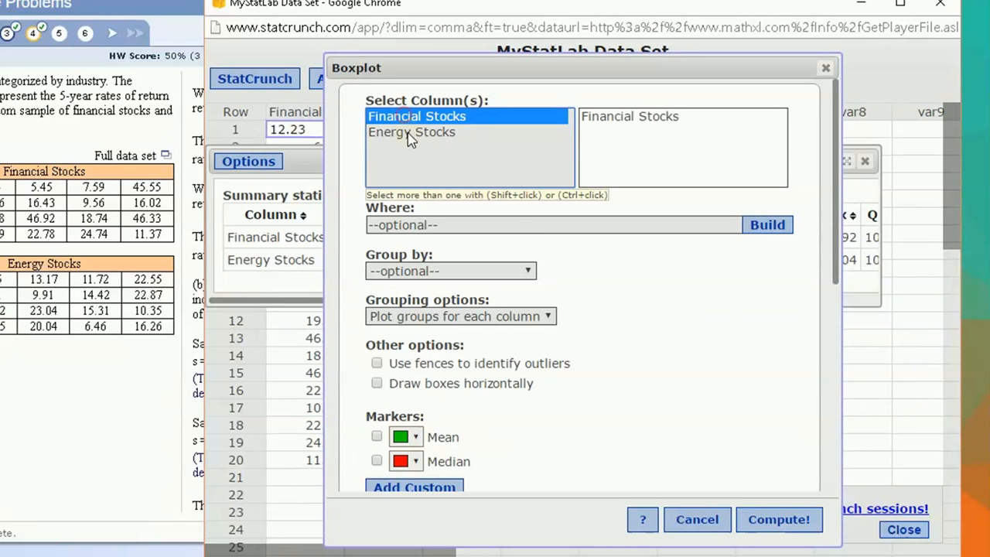
{"action": "left_click", "coordinate": [410, 133], "text": "shift"}
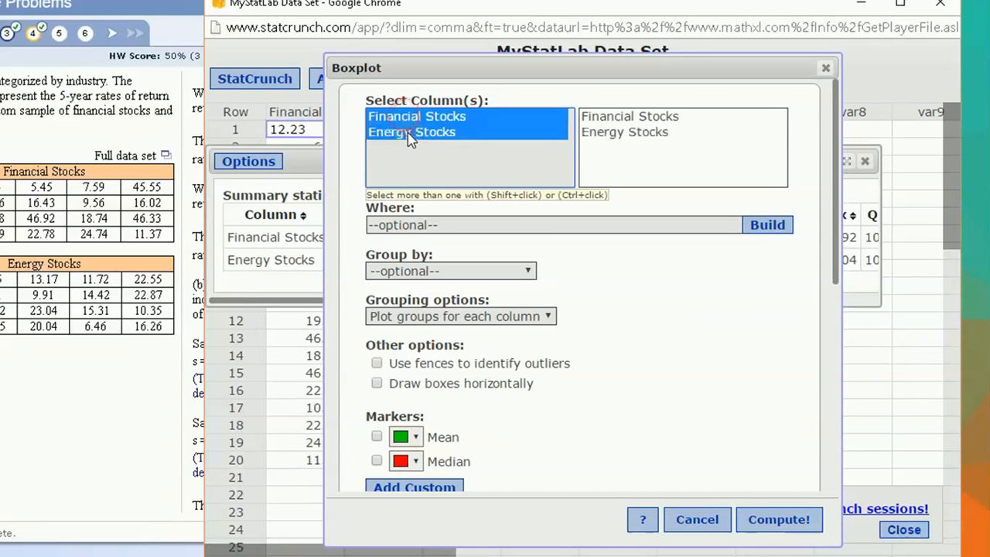
{"action": "left_click", "coordinate": [377, 363]}
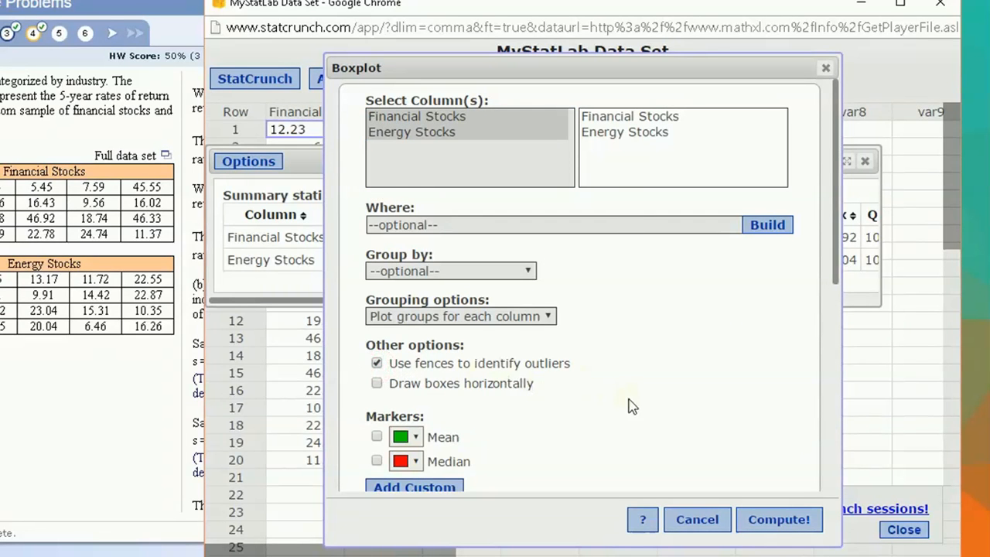
{"action": "left_click", "coordinate": [796, 523]}
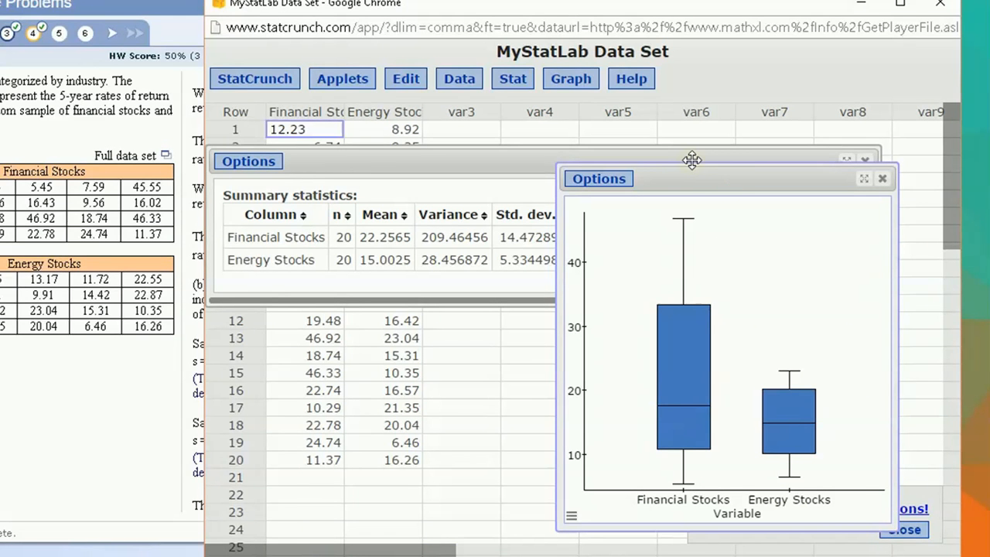
Add mean markers to the boxplot of Financial Stocks and Energy Stocks, and inspect the Energy Stocks box's summary values
{"action": "left_click_drag", "start_coordinate": [692, 160], "coordinate": [662, 149]}
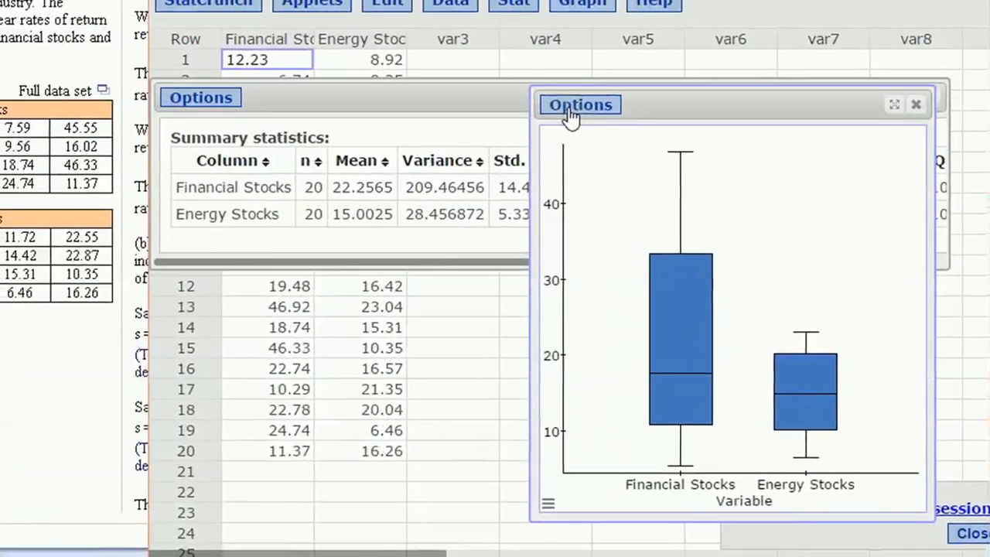
{"action": "left_click", "coordinate": [492, 74]}
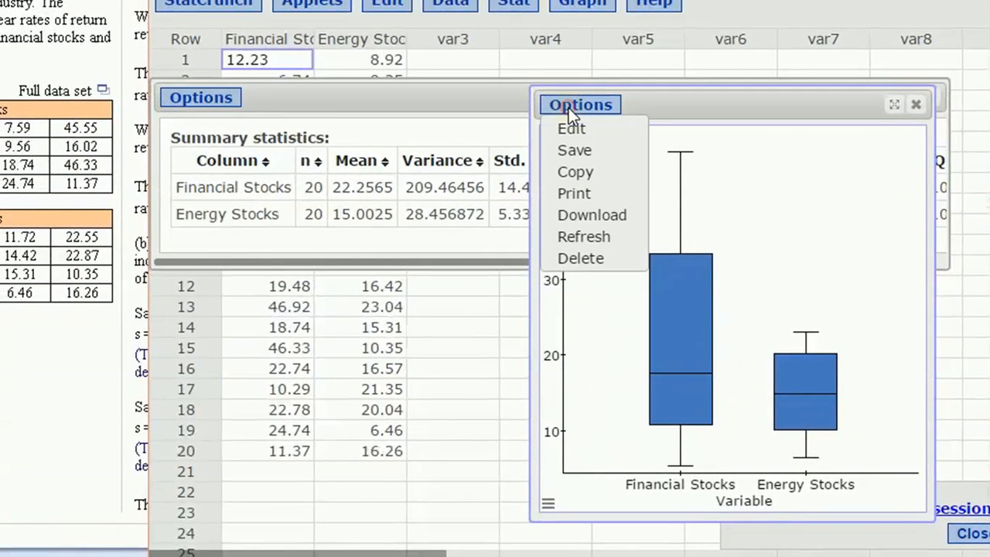
{"action": "left_click", "coordinate": [573, 129]}
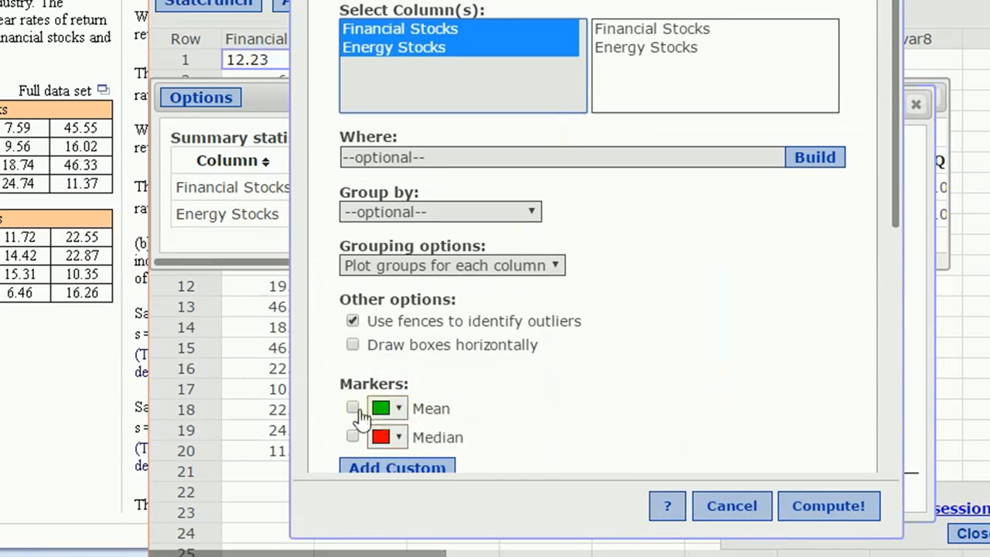
{"action": "left_click", "coordinate": [353, 409]}
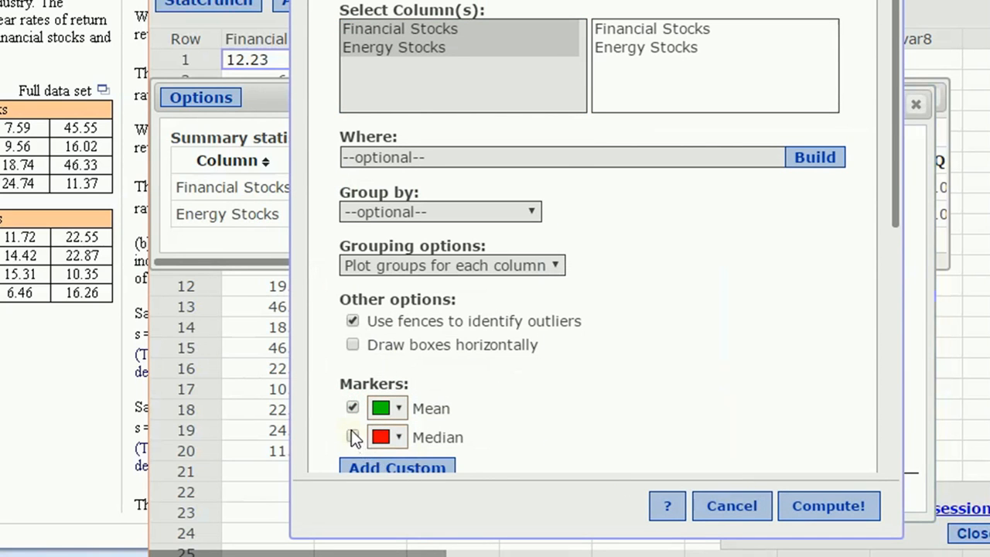
{"action": "left_click", "coordinate": [847, 509]}
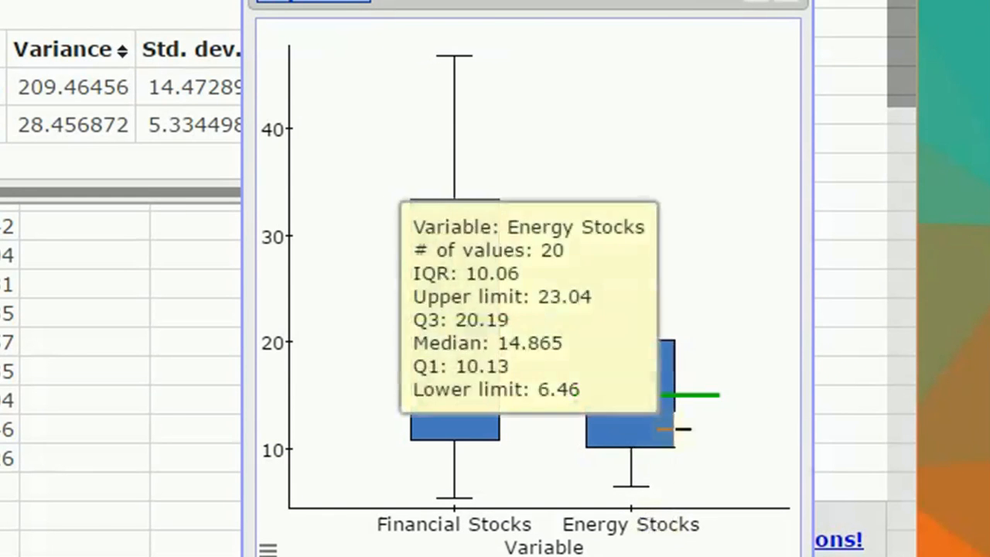
{"action": "mouse_move", "coordinate": [613, 396]}
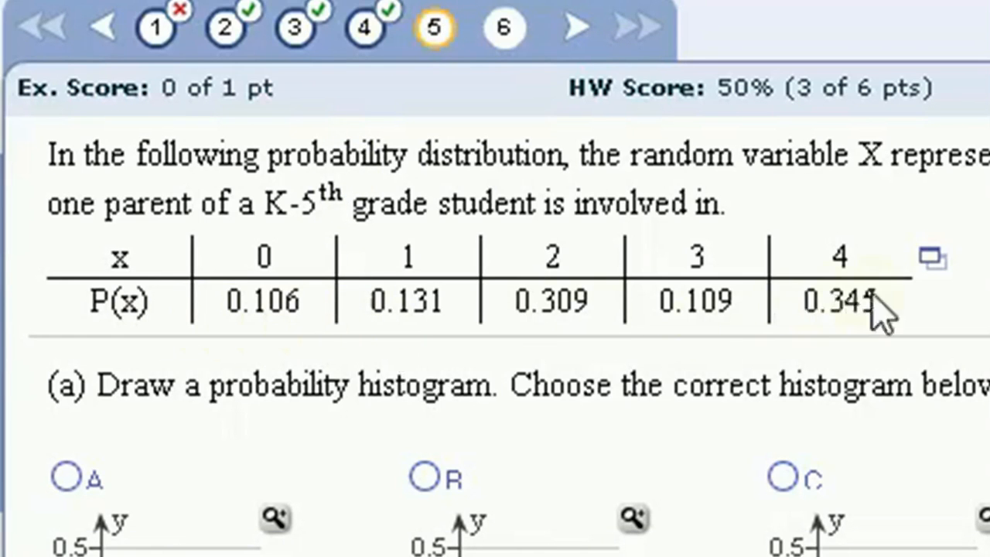
Open question 5's probability distribution in StatCrunch and create a bar plot with summary, with categories in x and counts in P(x)
{"action": "left_click", "coordinate": [940, 263]}
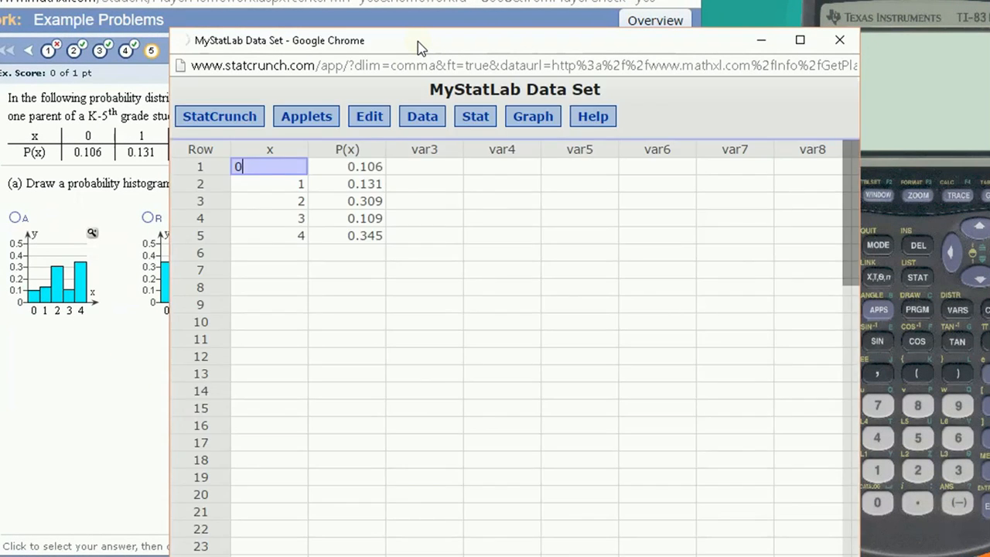
{"action": "left_click_drag", "start_coordinate": [420, 44], "coordinate": [498, 30]}
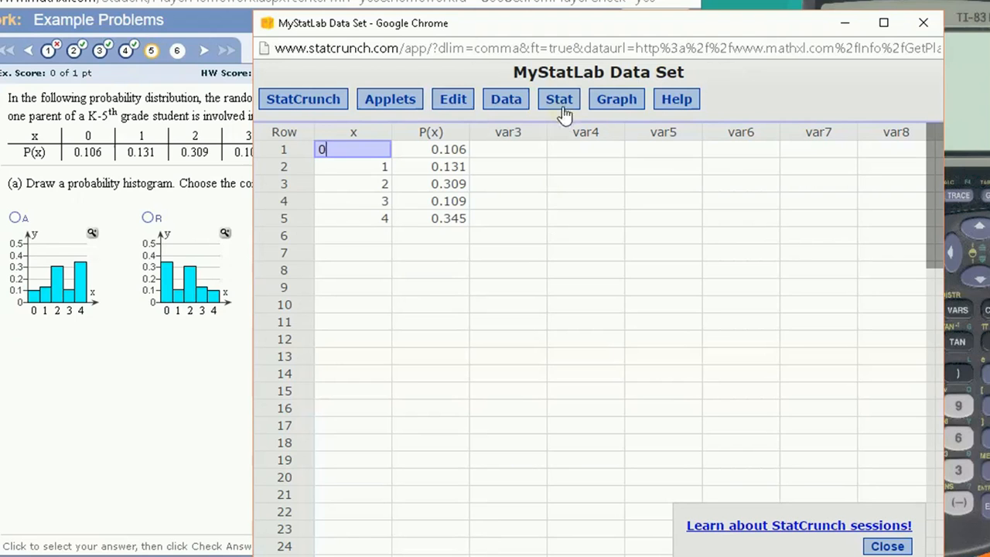
{"action": "left_click", "coordinate": [615, 109]}
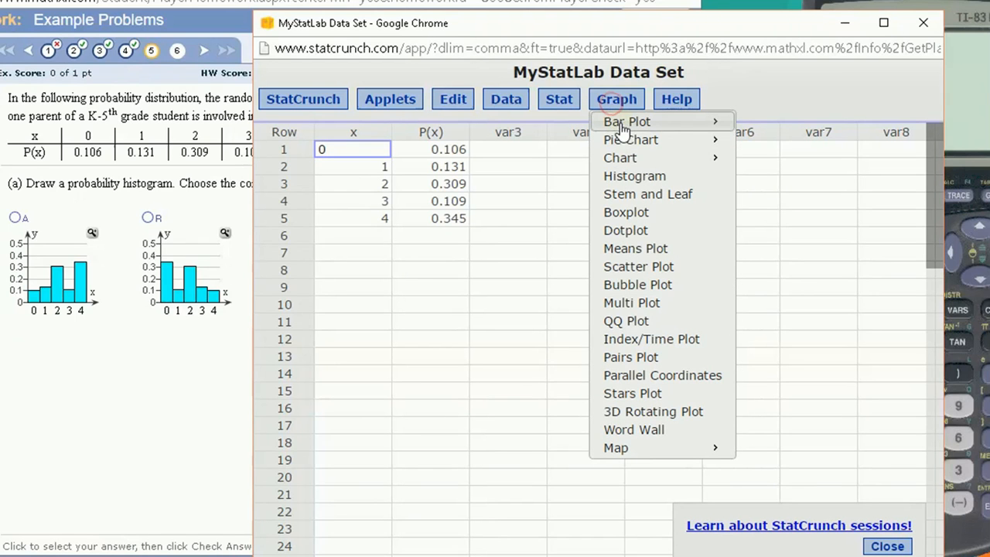
{"action": "mouse_move", "coordinate": [624, 127]}
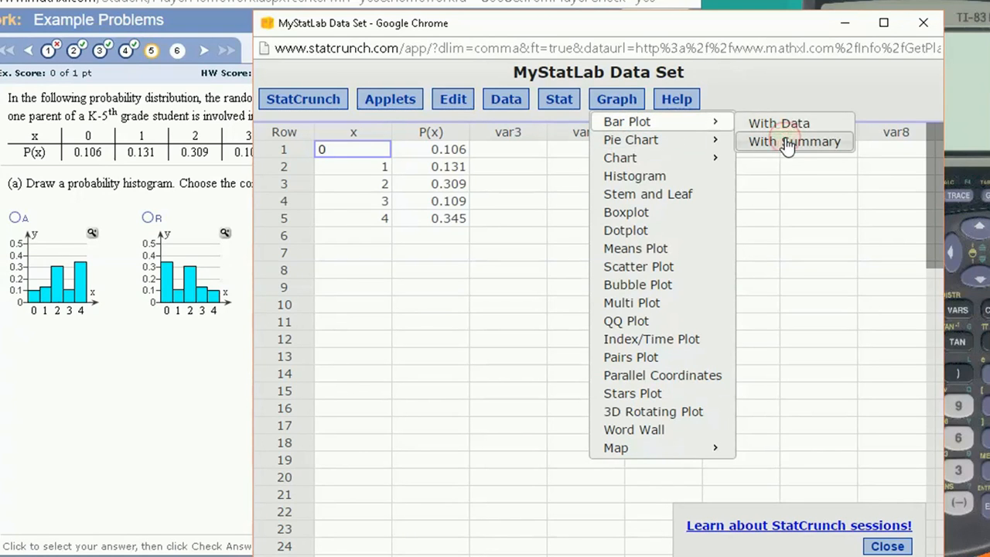
{"action": "left_click", "coordinate": [786, 145]}
{"action": "left_click", "coordinate": [441, 140]}
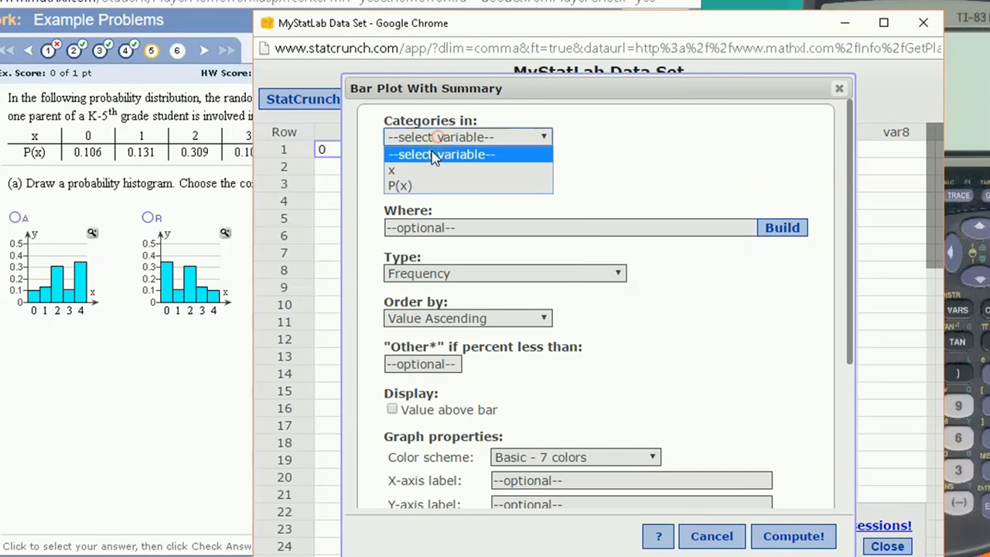
{"action": "left_click", "coordinate": [416, 164]}
{"action": "left_click", "coordinate": [416, 182]}
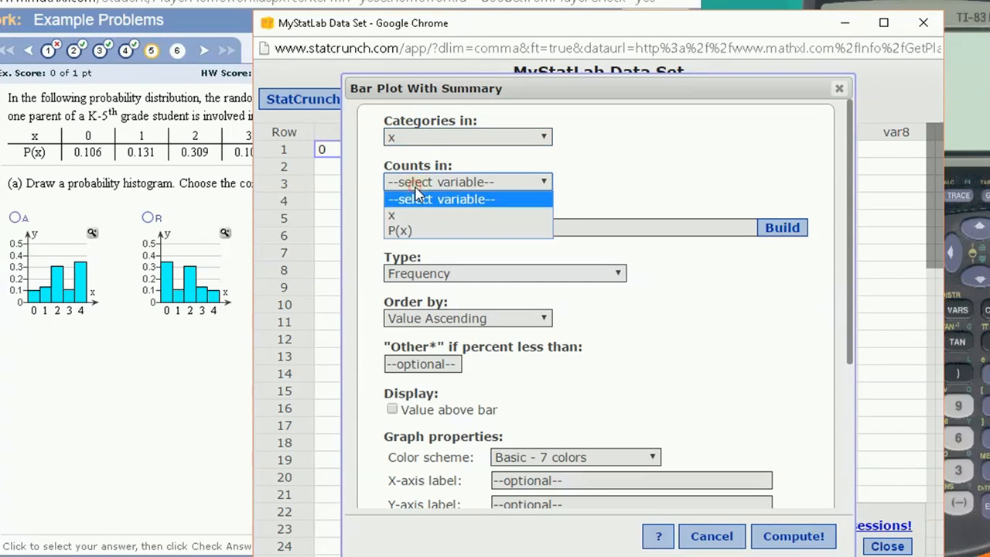
{"action": "left_click", "coordinate": [422, 229]}
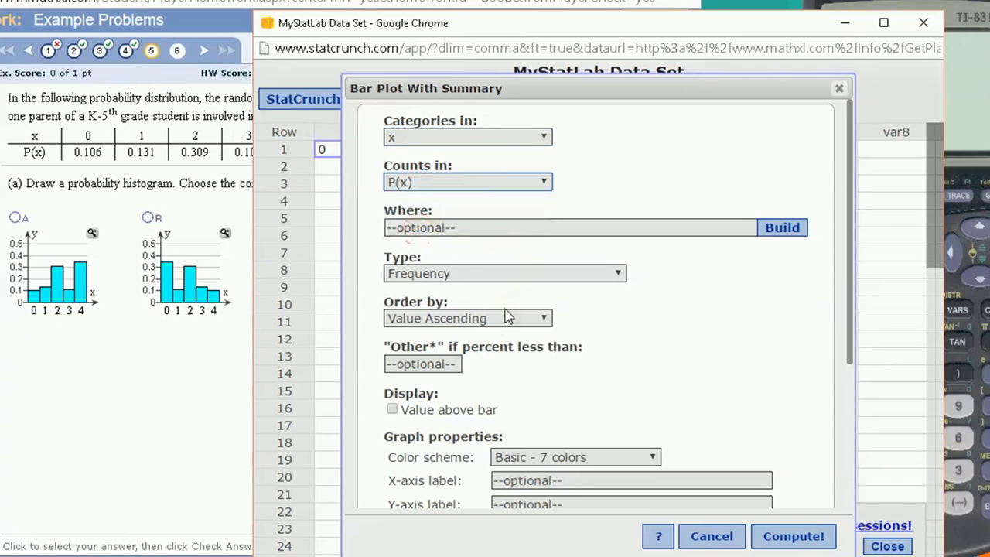
{"action": "left_click", "coordinate": [793, 536]}
Arrange the StatCrunch window and the bar plot beside the homework so that all four histogram choices can be compared with it
{"action": "left_click_drag", "start_coordinate": [484, 25], "coordinate": [589, 36]}
{"action": "left_click_drag", "start_coordinate": [787, 188], "coordinate": [546, 172]}
{"action": "left_click_drag", "start_coordinate": [534, 48], "coordinate": [582, 34]}
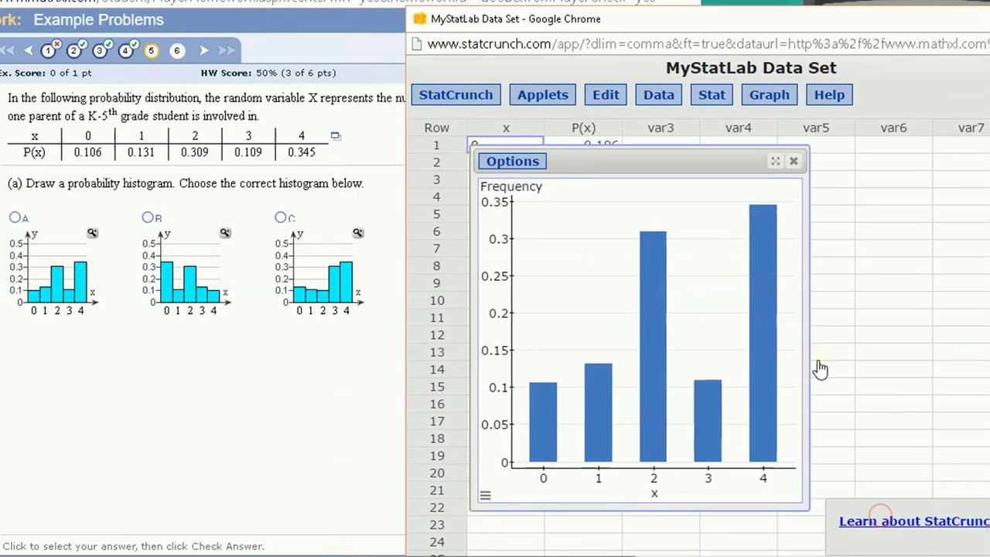
{"action": "left_click_drag", "start_coordinate": [681, 20], "coordinate": [740, 13]}
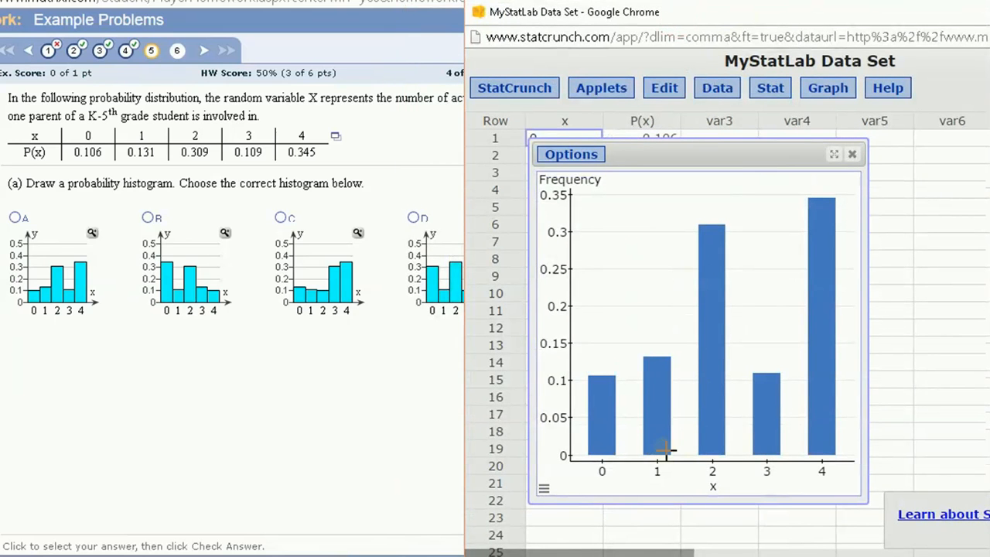
{"action": "left_click_drag", "start_coordinate": [665, 17], "coordinate": [729, 12]}
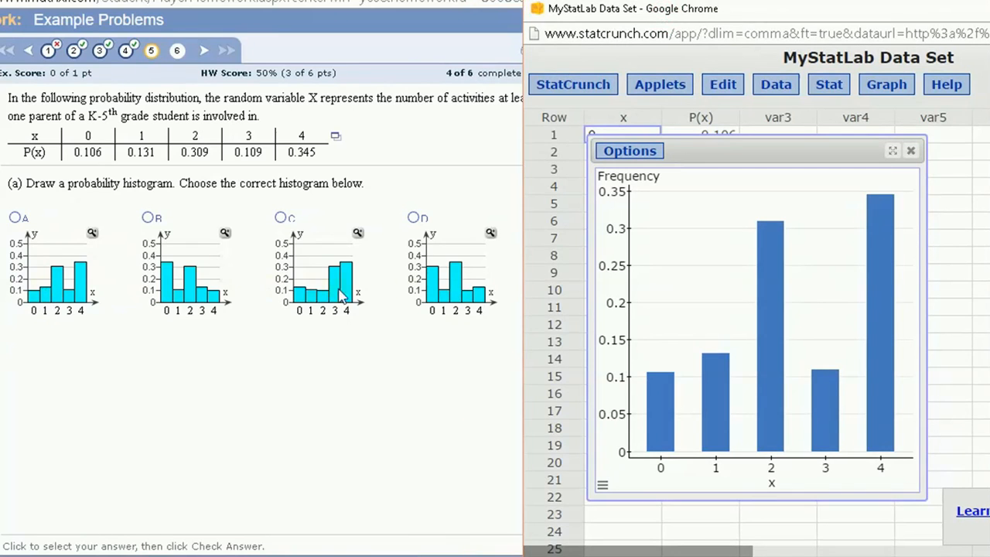
Submit histogram A as the answer to part (a) and continue to part (b)
{"action": "left_click", "coordinate": [16, 219]}
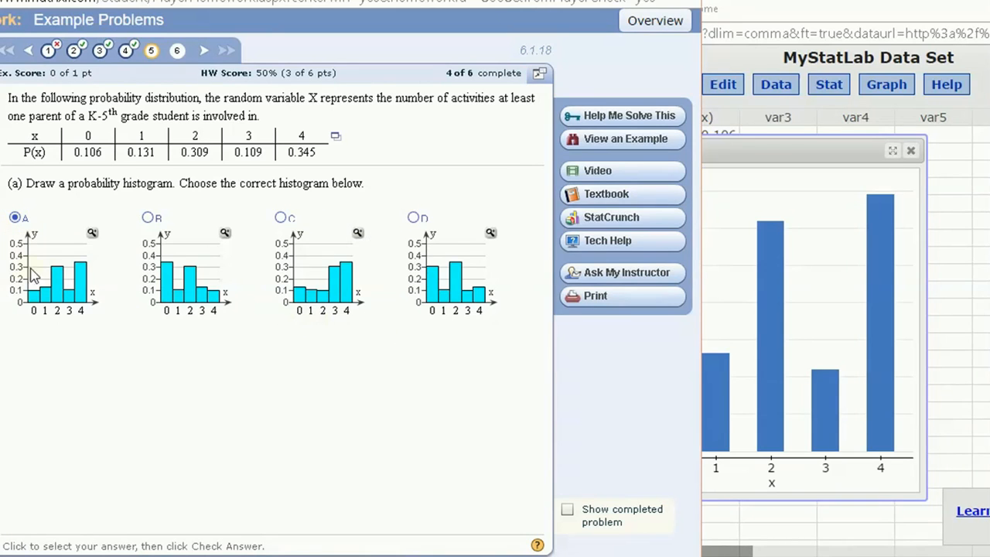
{"action": "key", "text": "Return"}
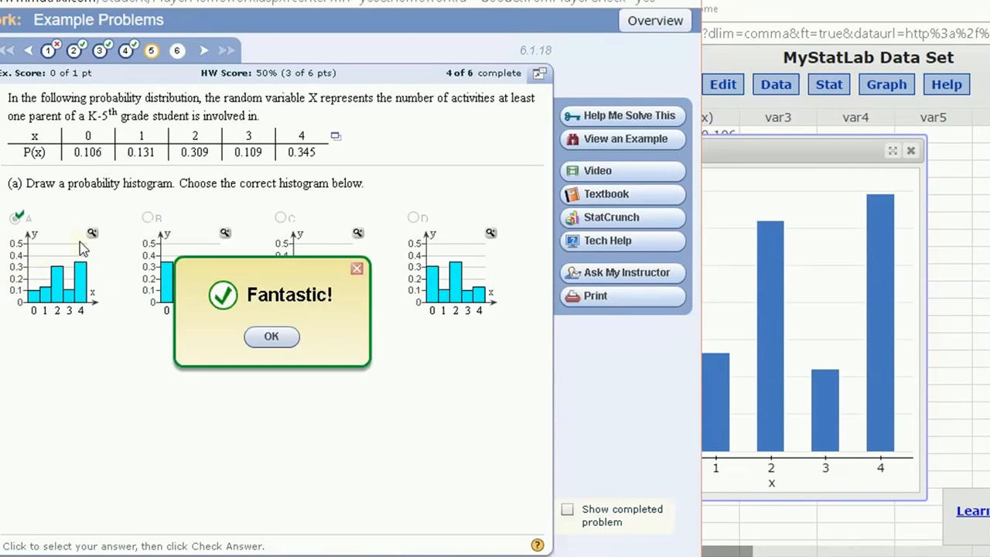
{"action": "key", "text": "Return"}
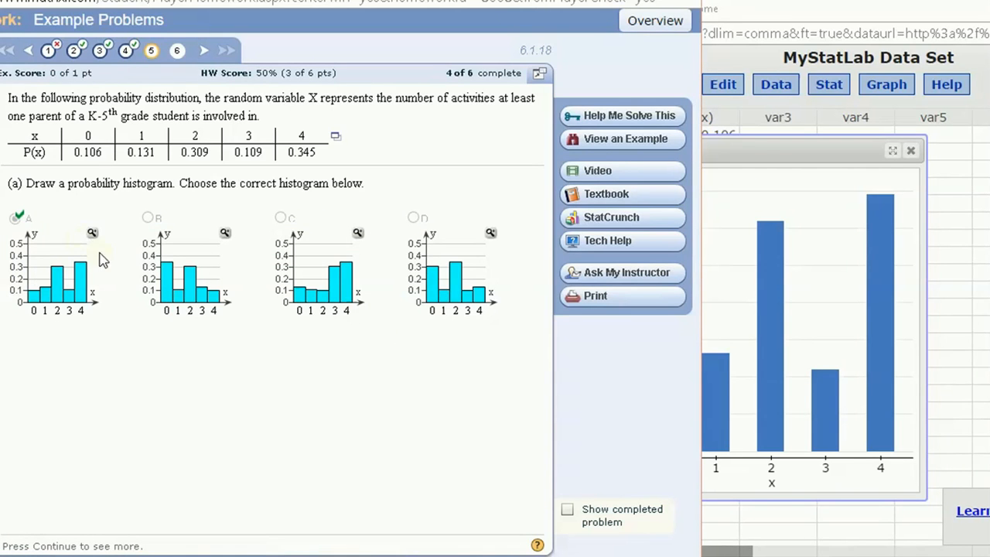
{"action": "key", "text": "Return"}
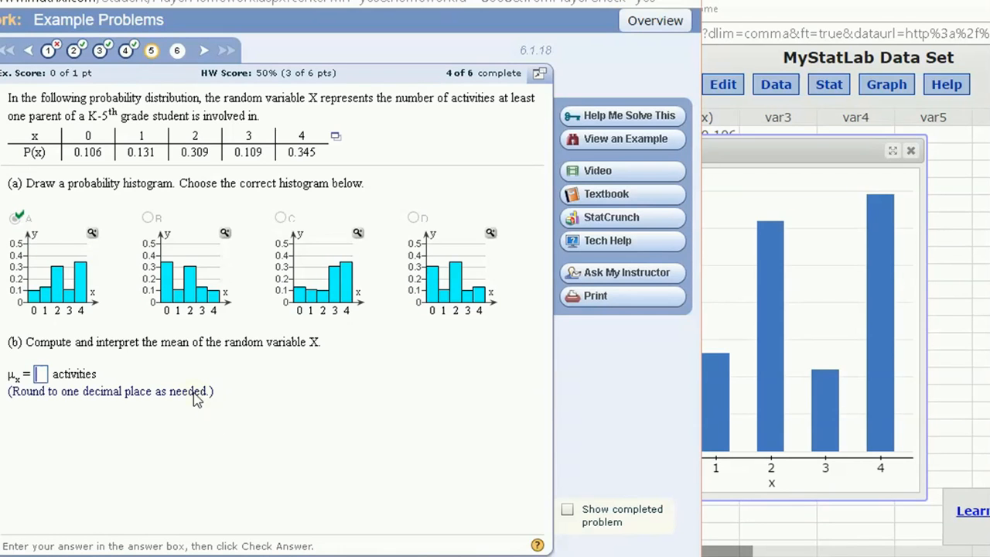
Close the bar plot and compute a custom calculator in StatCrunch with values in x and weights in P(x)
{"action": "left_click", "coordinate": [762, 157]}
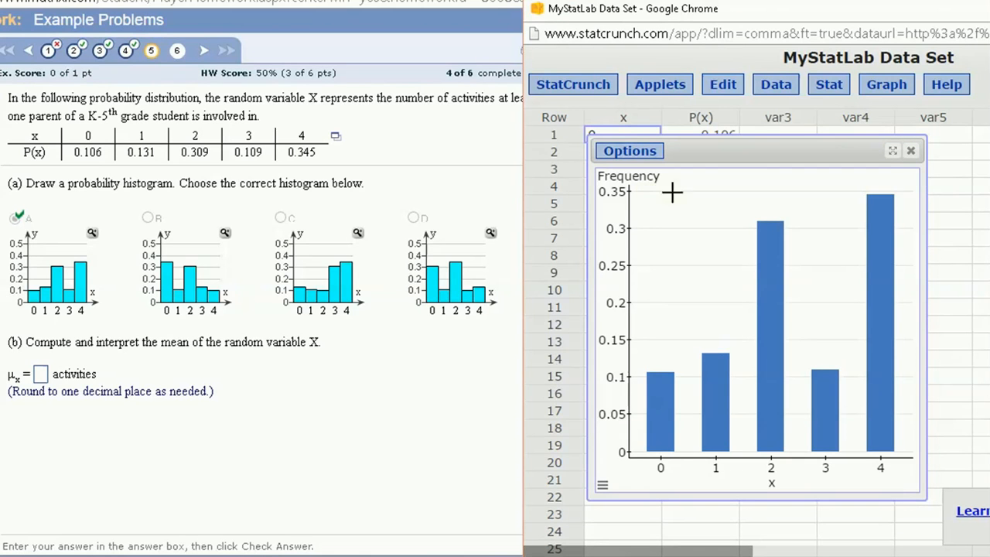
{"action": "left_click", "coordinate": [912, 151]}
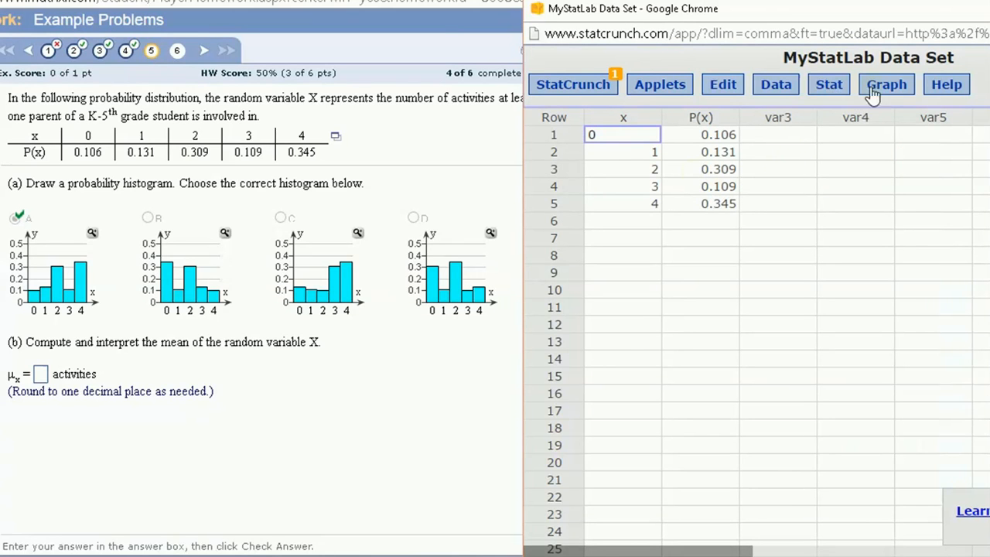
{"action": "left_click", "coordinate": [830, 86]}
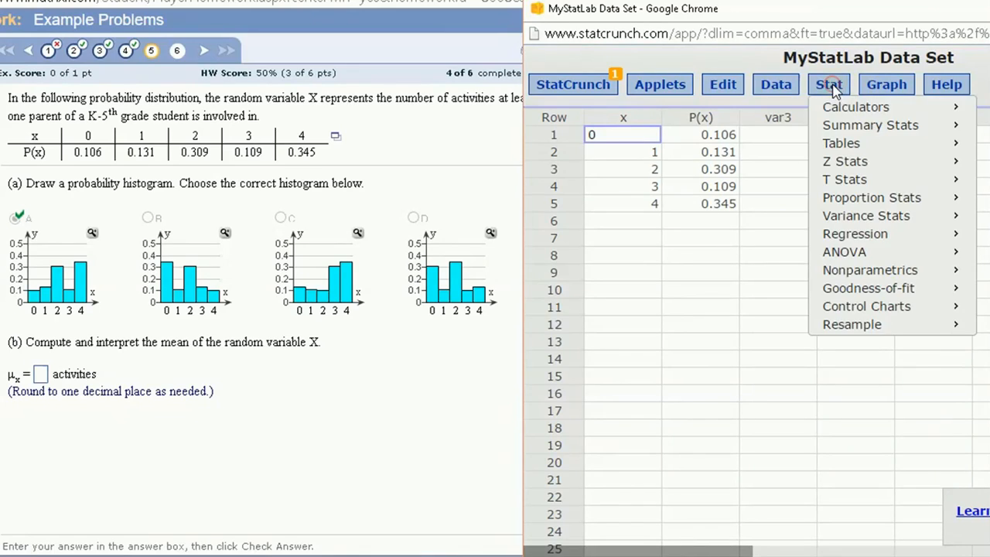
{"action": "mouse_move", "coordinate": [820, 104]}
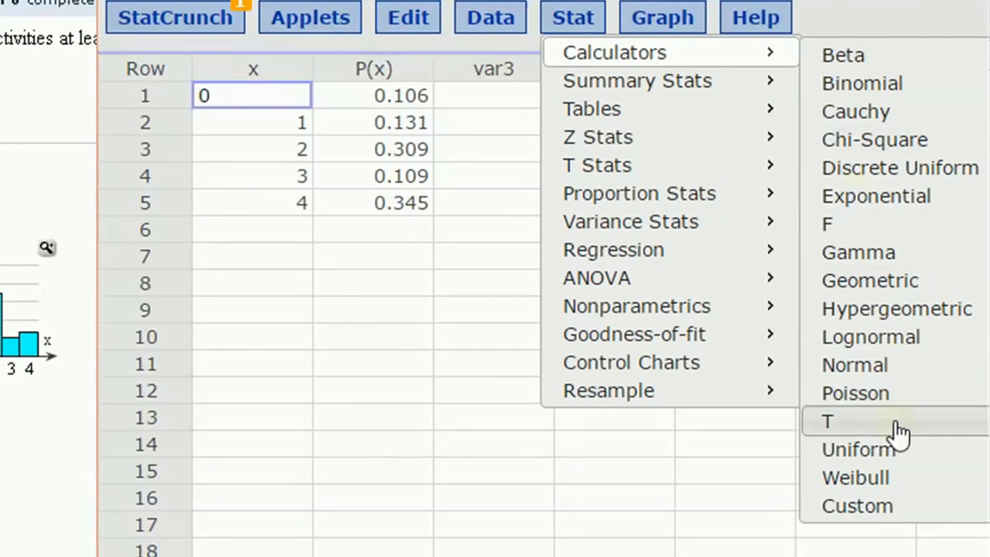
{"action": "left_click", "coordinate": [880, 510]}
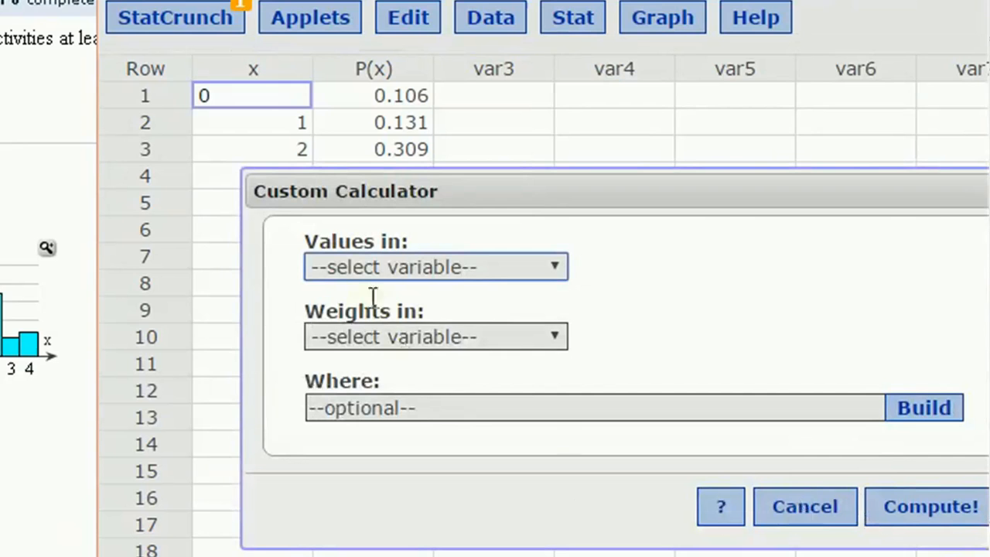
{"action": "left_click", "coordinate": [351, 265]}
{"action": "left_click", "coordinate": [353, 324]}
{"action": "left_click", "coordinate": [354, 344]}
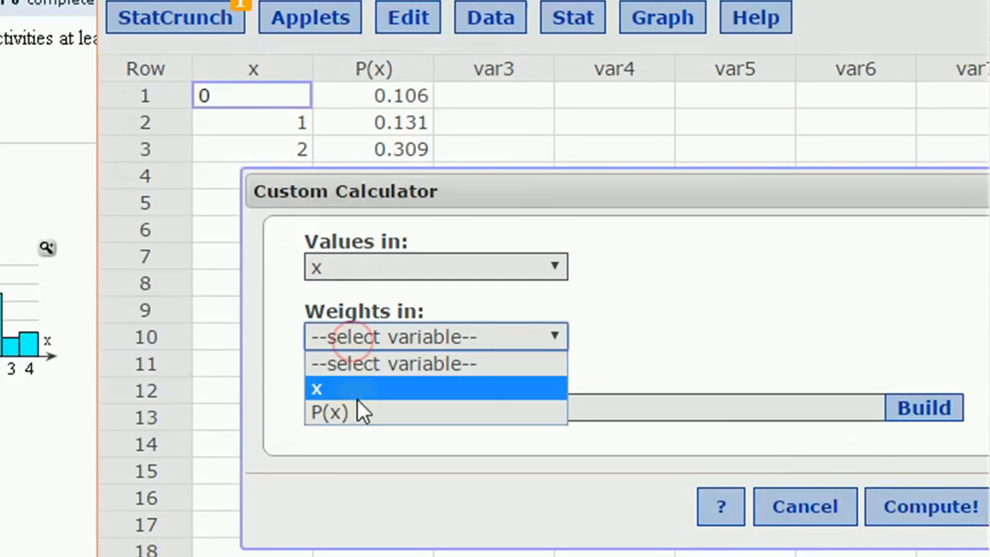
{"action": "left_click", "coordinate": [357, 410]}
{"action": "left_click", "coordinate": [888, 502]}
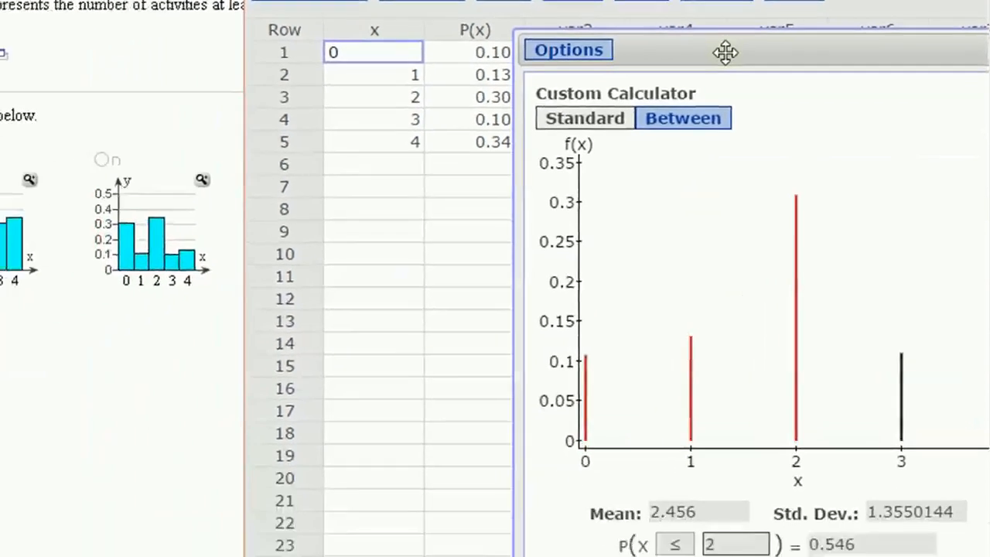
{"action": "left_click_drag", "start_coordinate": [726, 52], "coordinate": [526, 66]}
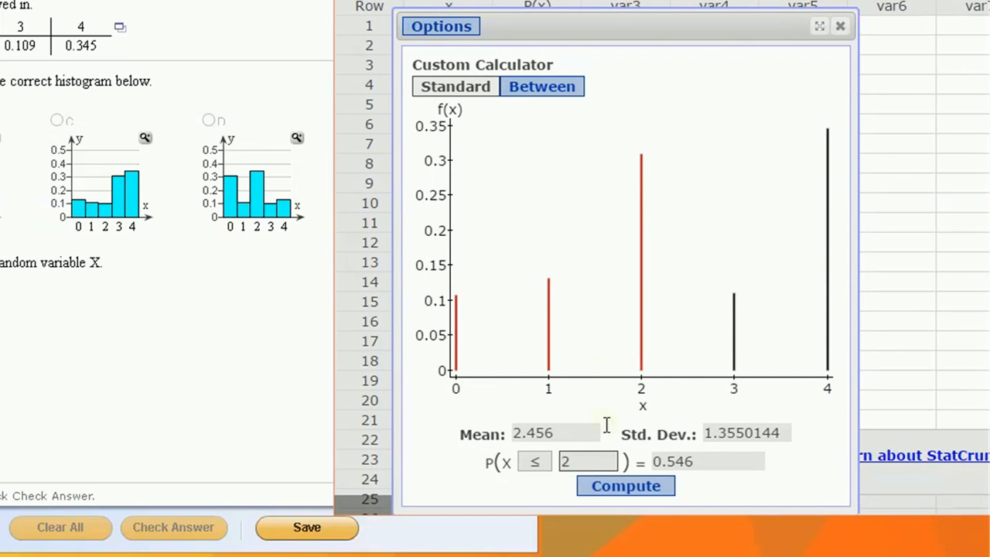
Return to the homework and submit 2.5 activities as the mean of the random variable X
{"action": "left_click", "coordinate": [539, 469]}
{"action": "left_click", "coordinate": [539, 468]}
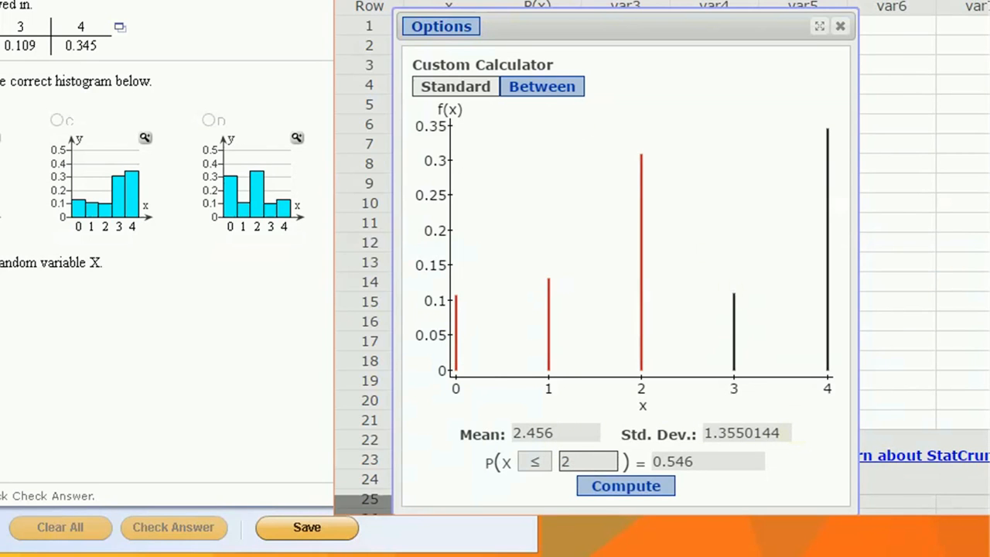
{"action": "left_click_drag", "start_coordinate": [657, 1], "coordinate": [721, 0]}
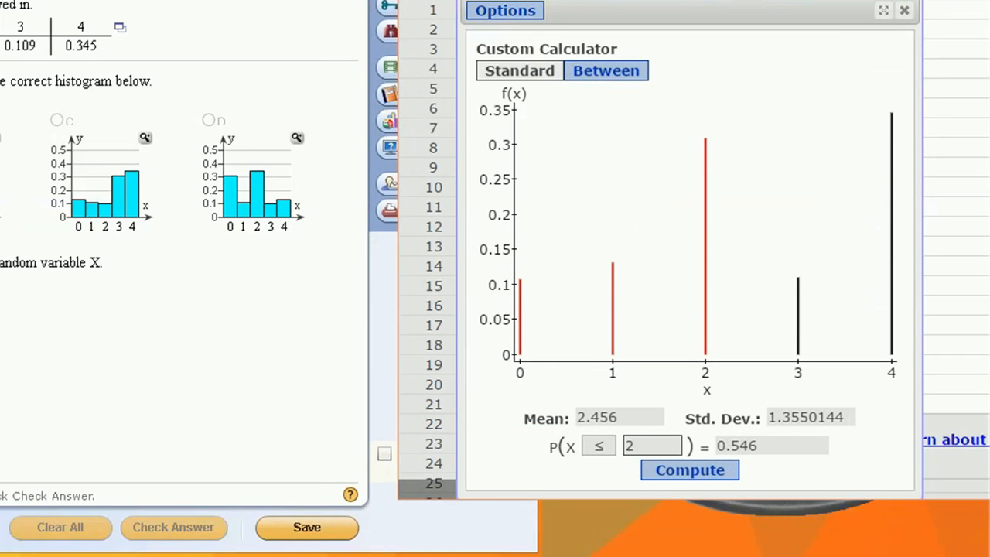
{"action": "left_click", "coordinate": [54, 391]}
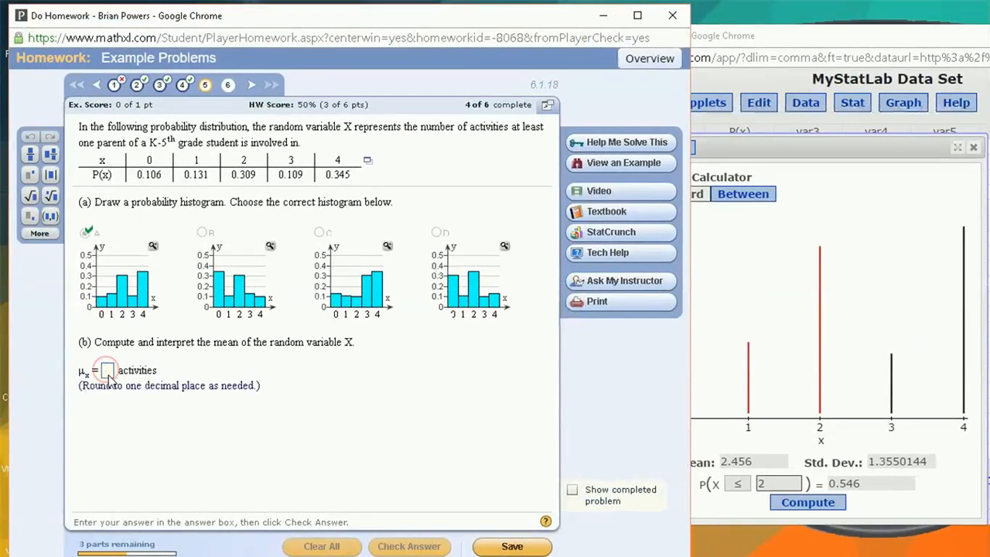
{"action": "left_click", "coordinate": [108, 371]}
{"action": "type", "text": "2.5"}
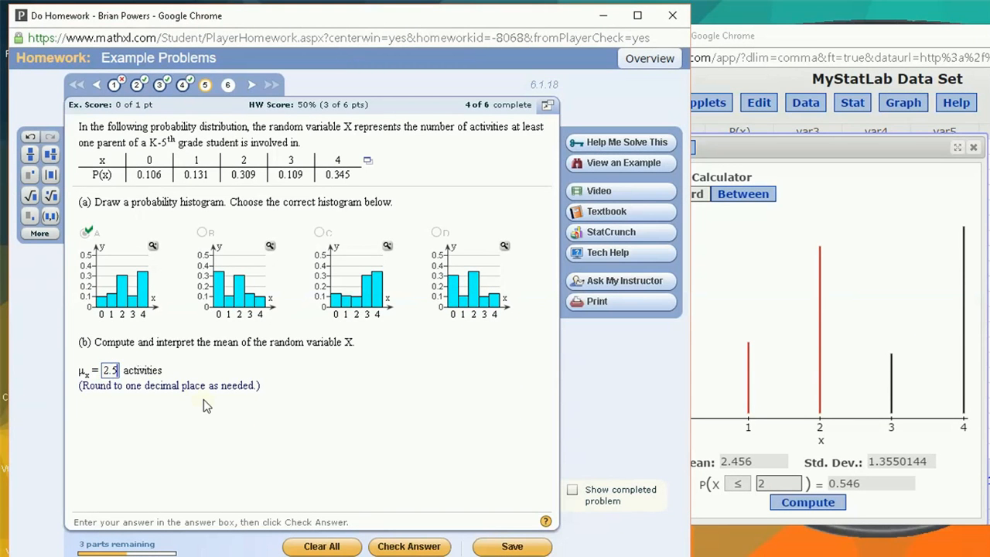
{"action": "key", "text": "Return"}
{"action": "key", "text": "Return"}
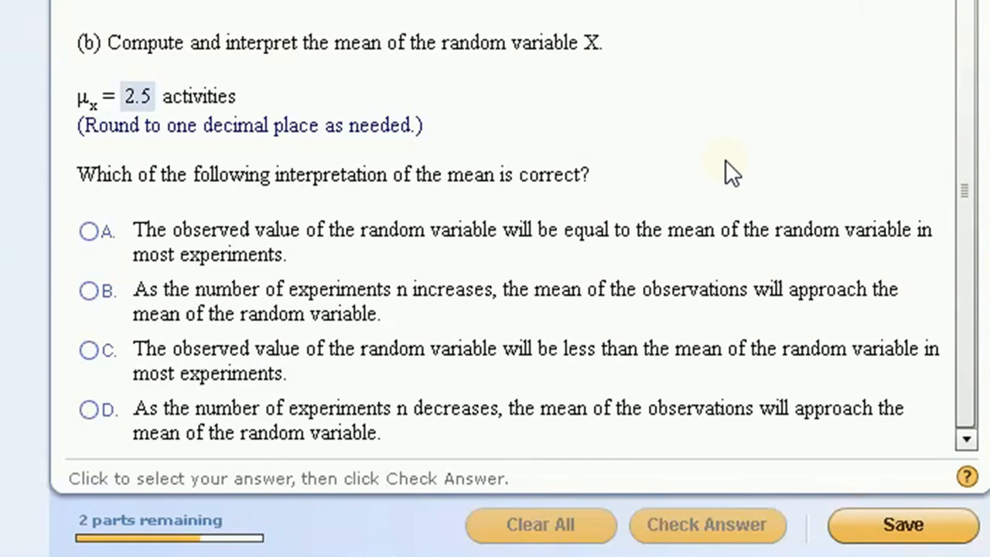
Submit choice B as the correct interpretation of the mean and continue to part (c)
{"action": "left_click", "coordinate": [721, 131]}
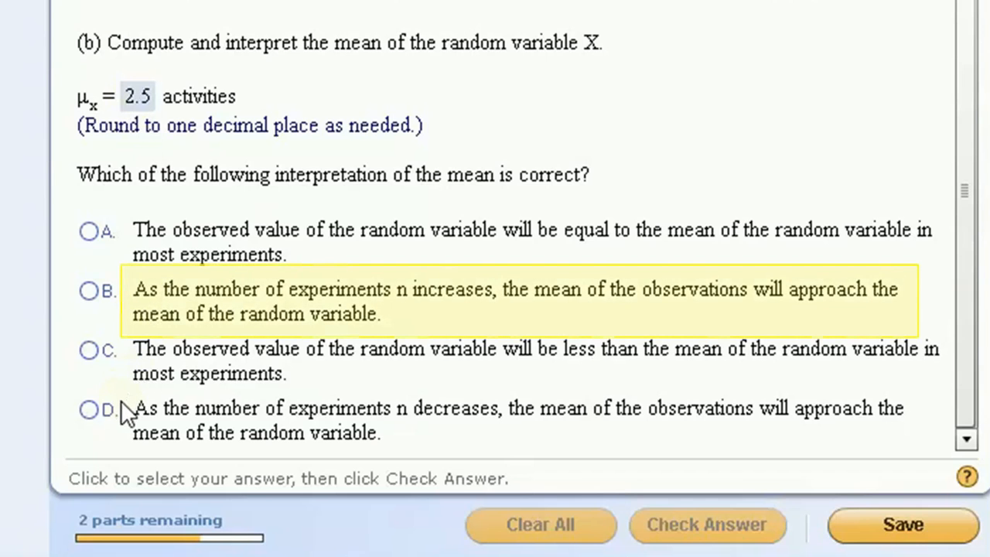
{"action": "left_click", "coordinate": [90, 291]}
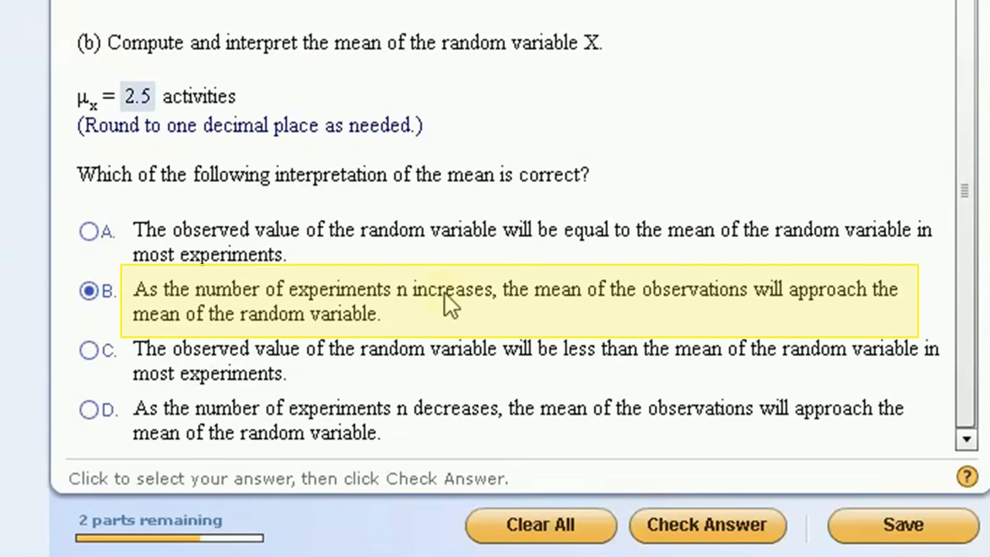
{"action": "key", "text": "Return"}
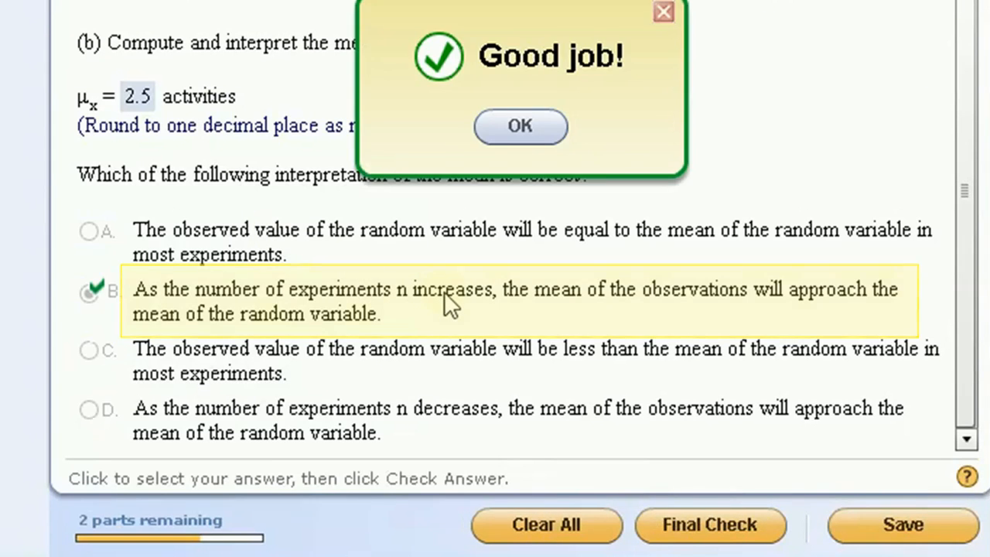
{"action": "key", "text": "Return"}
{"action": "key", "text": "Return"}
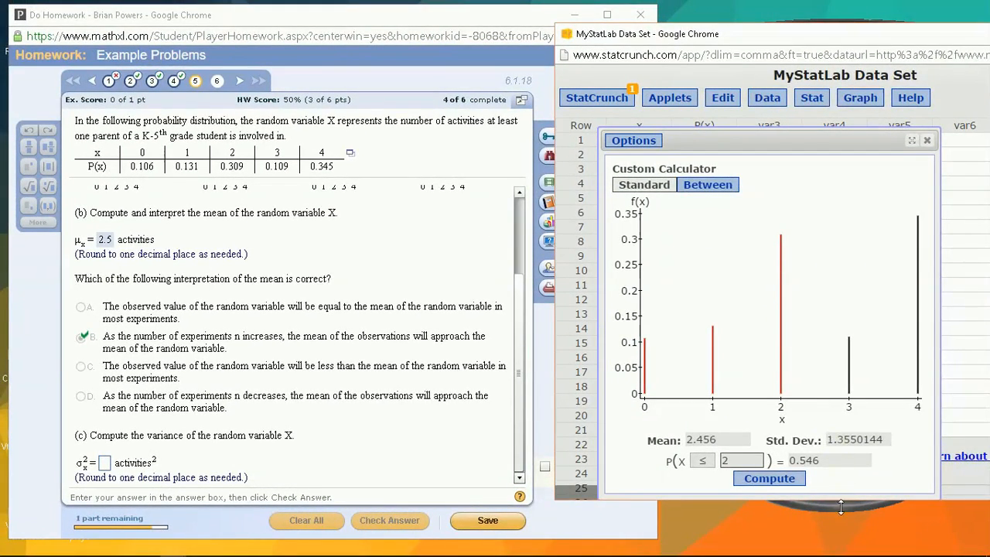
Bring up the TI-83 Plus calculator between the homework and StatCrunch, turn it on and clear its display
{"action": "left_click", "coordinate": [841, 506]}
{"action": "left_click_drag", "start_coordinate": [824, 30], "coordinate": [461, 42]}
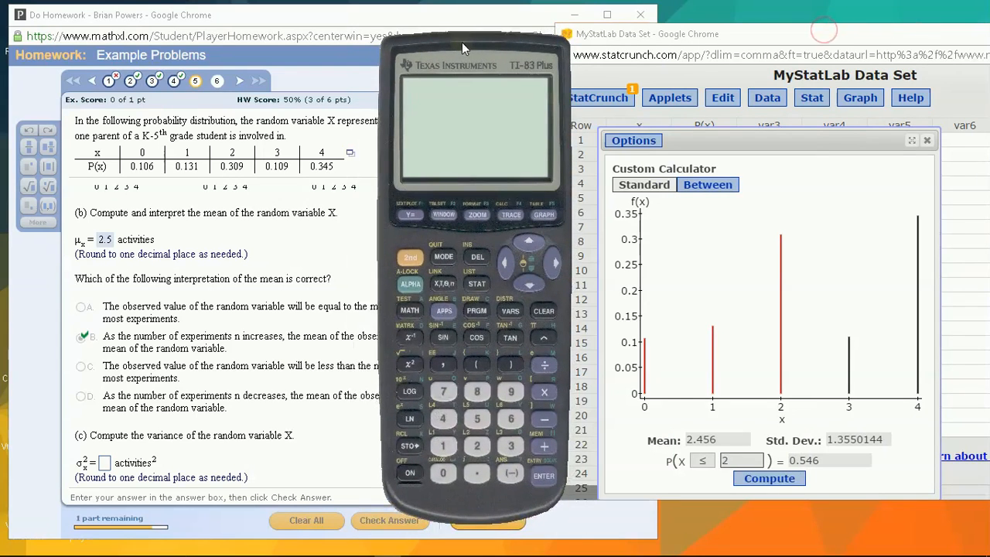
{"action": "left_click", "coordinate": [409, 472]}
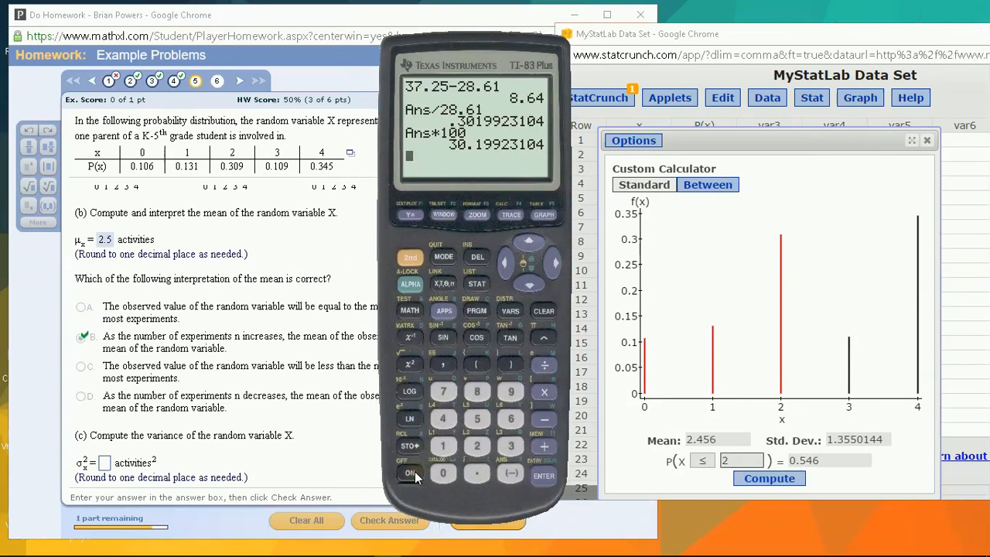
{"action": "left_click", "coordinate": [543, 311]}
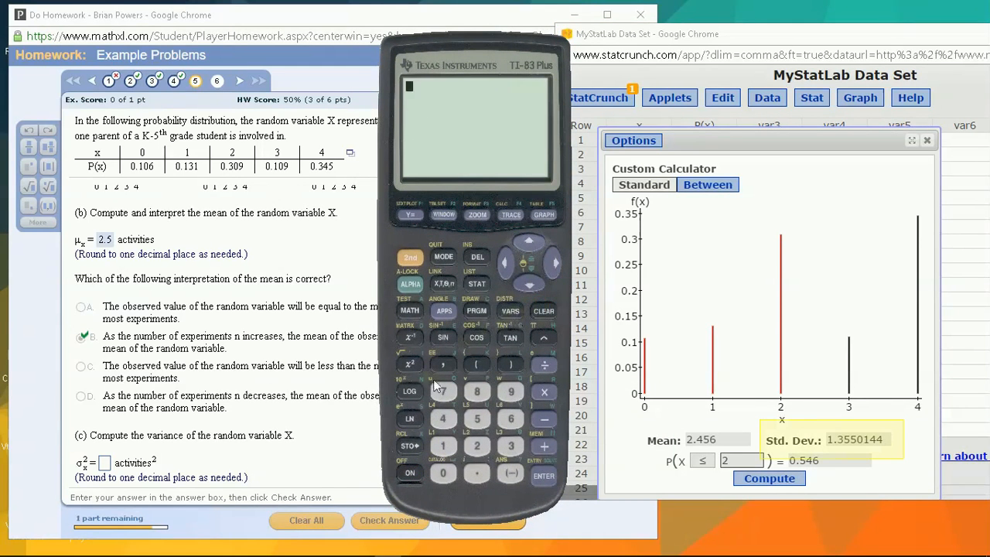
Square the standard deviation 1.3550144 on the TI-83 Plus to compute the variance
{"action": "left_click", "coordinate": [443, 447]}
{"action": "left_click", "coordinate": [477, 473]}
{"action": "left_click", "coordinate": [511, 446]}
{"action": "left_click", "coordinate": [479, 419]}
{"action": "left_click", "coordinate": [443, 472]}
{"action": "left_click", "coordinate": [443, 446]}
{"action": "left_click", "coordinate": [444, 419]}
{"action": "left_click", "coordinate": [445, 420]}
{"action": "left_click", "coordinate": [410, 364]}
{"action": "left_click", "coordinate": [543, 477]}
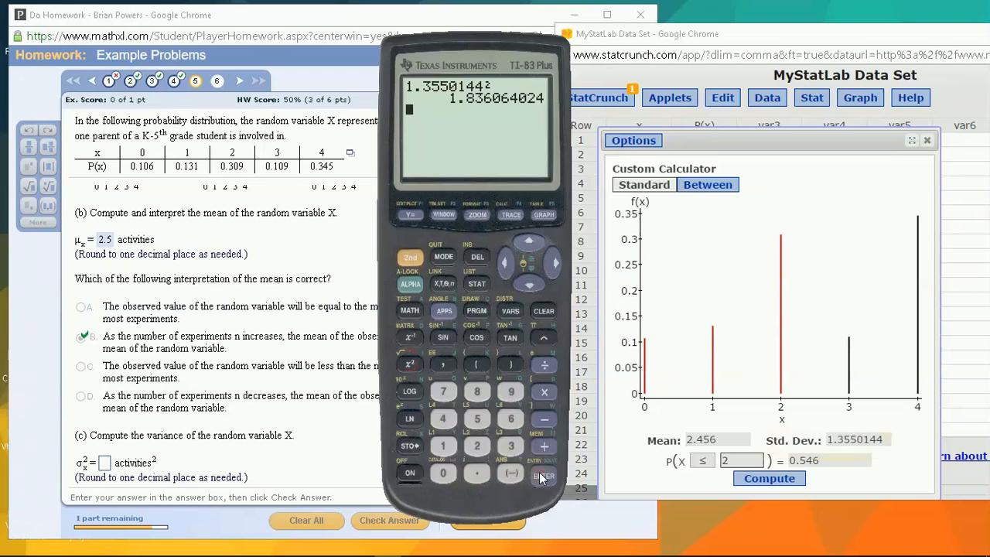
Move the calculator off the homework, submit 1.8 as the variance of X and continue to part (d)
{"action": "left_click_drag", "start_coordinate": [465, 40], "coordinate": [773, 29]}
{"action": "left_click", "coordinate": [98, 465]}
{"action": "left_click", "coordinate": [103, 464]}
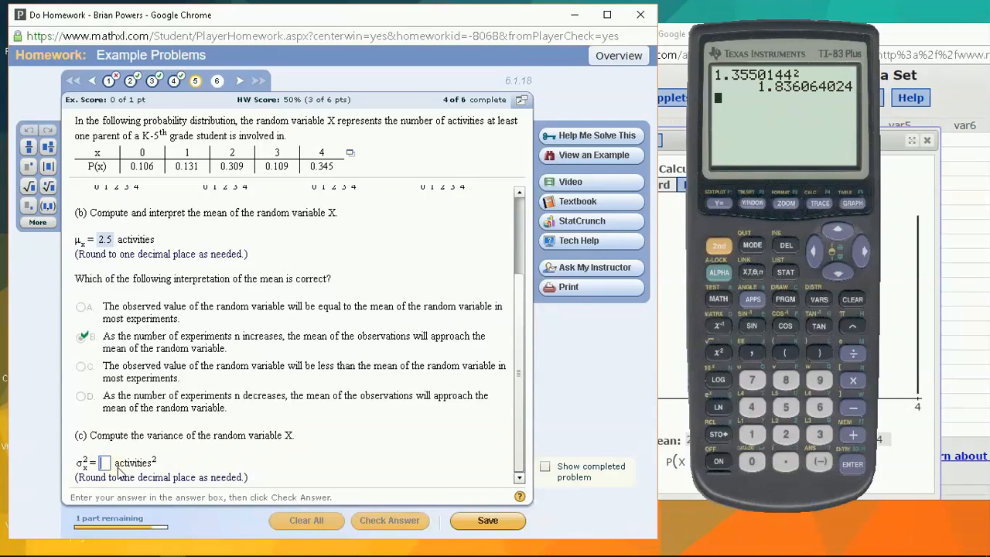
{"action": "type", "text": "1.83"}
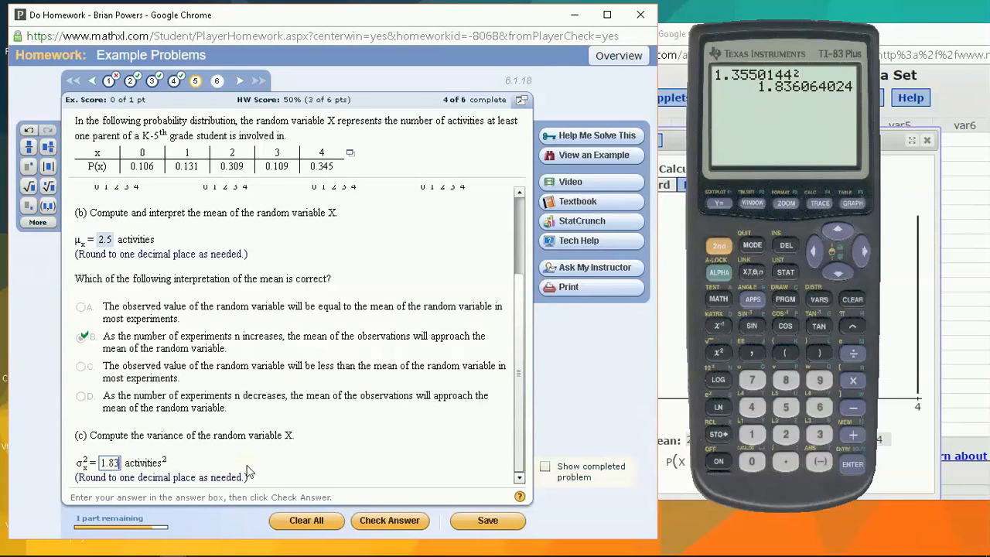
{"action": "key", "text": "BackSpace"}
{"action": "key", "text": "Return"}
{"action": "key", "text": "Return"}
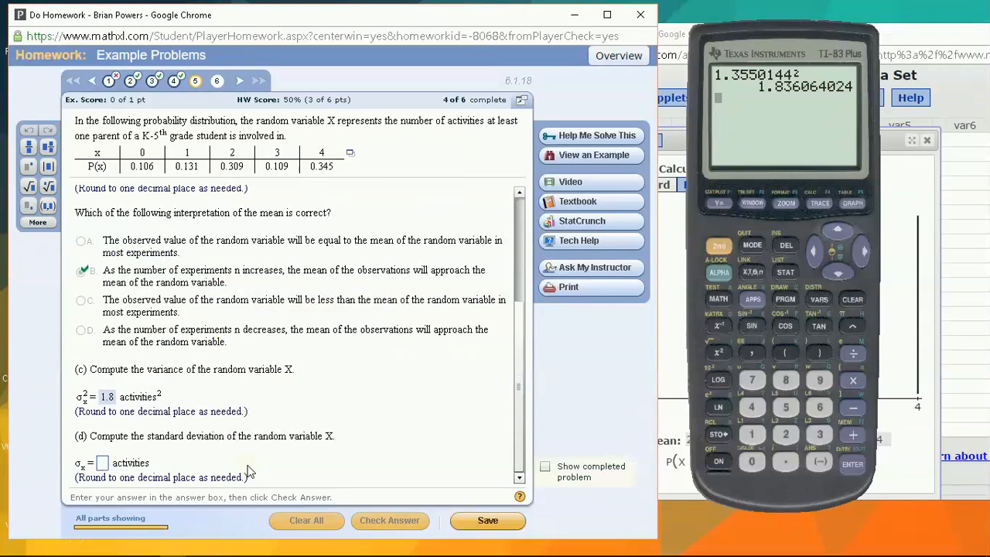
Check the standard deviation in StatCrunch and submit 1.4 activities as the answer to part (d)
{"action": "left_click", "coordinate": [907, 301]}
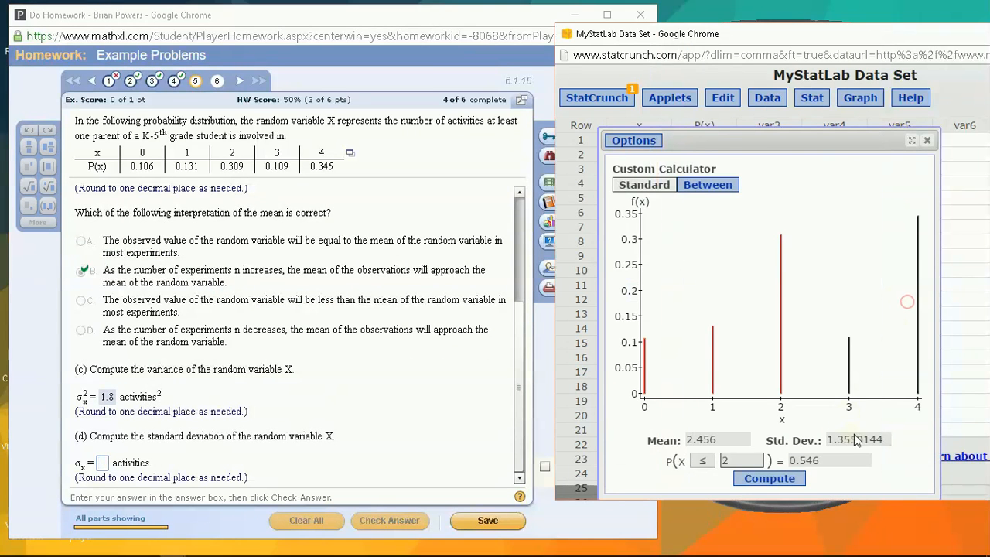
{"action": "left_click", "coordinate": [104, 467]}
{"action": "type", "text": "1.4"}
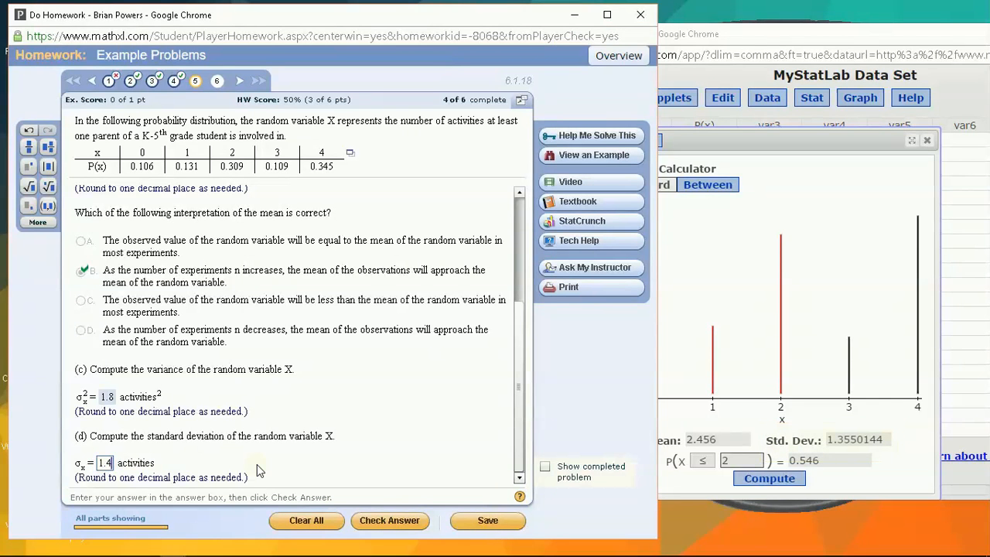
{"action": "key", "text": "Return"}
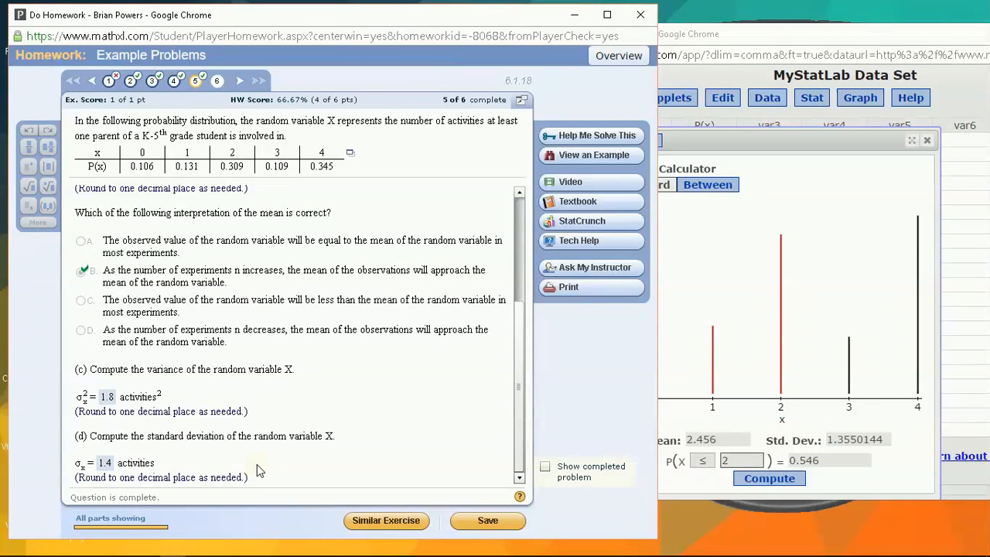
Compute the probability P(X ≤ 4) in the StatCrunch custom calculator
{"action": "left_click", "coordinate": [699, 373]}
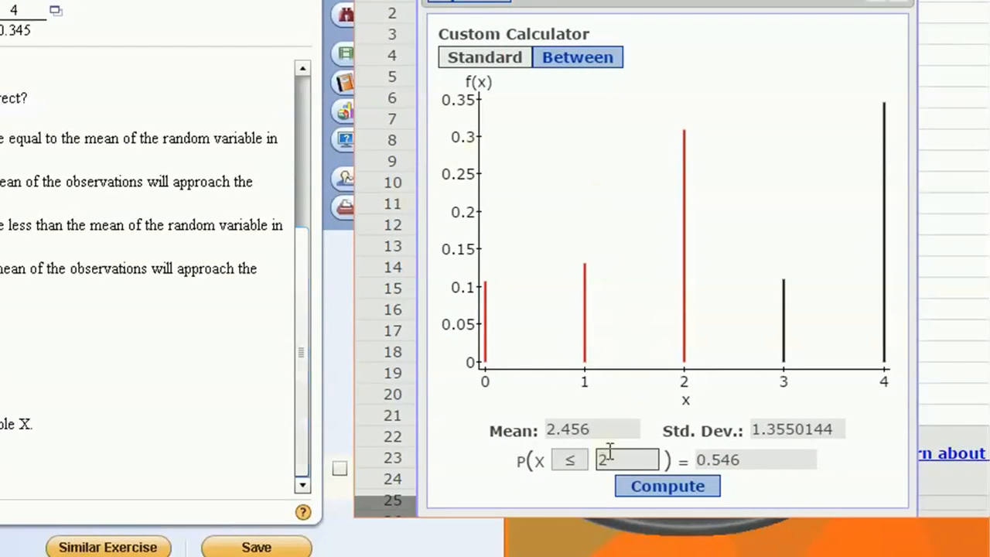
{"action": "left_click", "coordinate": [574, 458]}
{"action": "left_click", "coordinate": [574, 457]}
{"action": "double_click", "coordinate": [608, 460]}
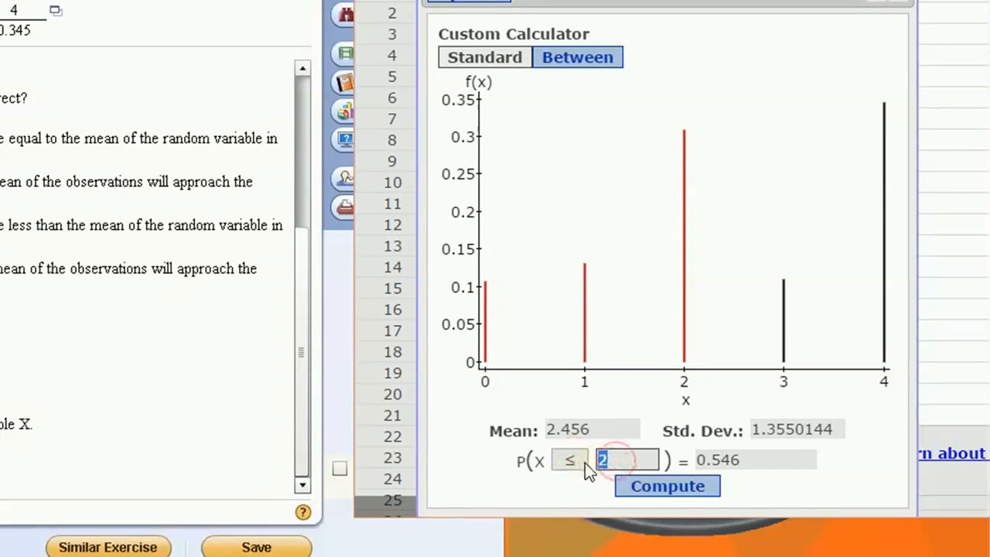
{"action": "type", "text": "4"}
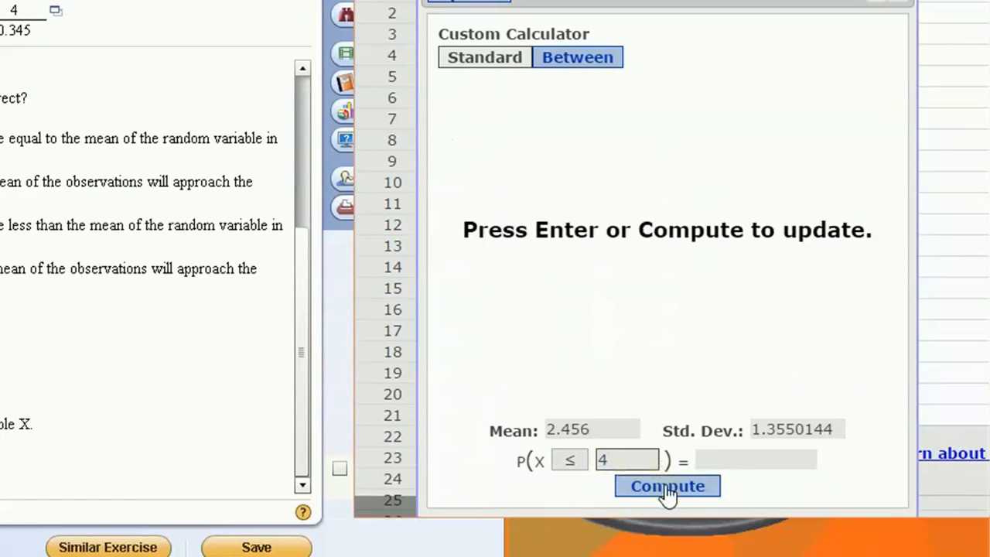
{"action": "left_click", "coordinate": [665, 487]}
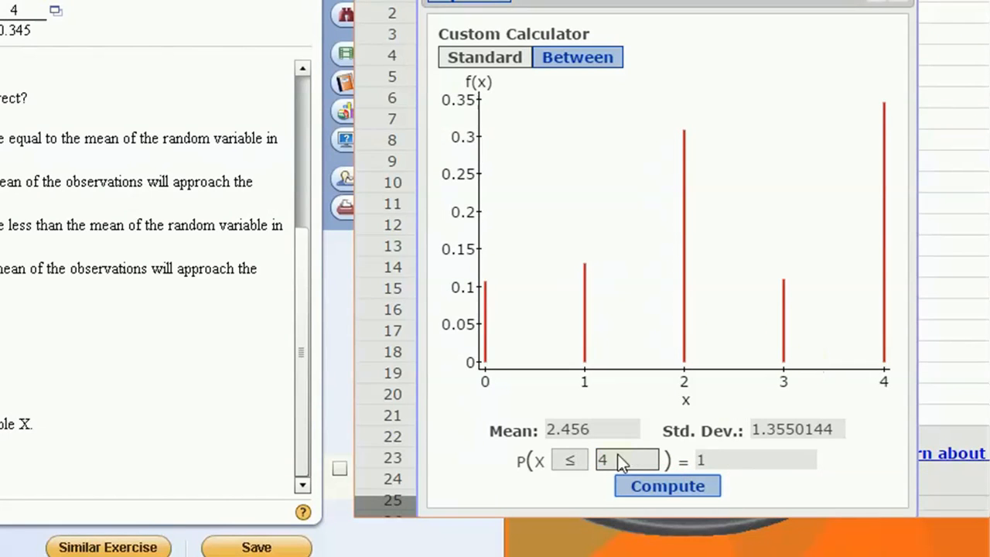
Change the custom calculator's condition to X = 3 and compute its probability
{"action": "left_click_drag", "start_coordinate": [629, 459], "coordinate": [581, 460]}
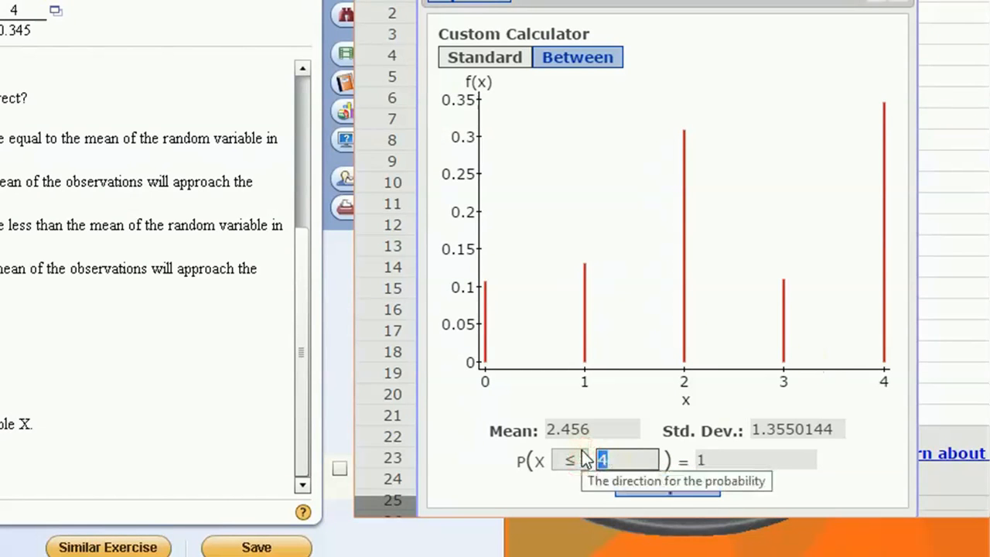
{"action": "left_click", "coordinate": [578, 460]}
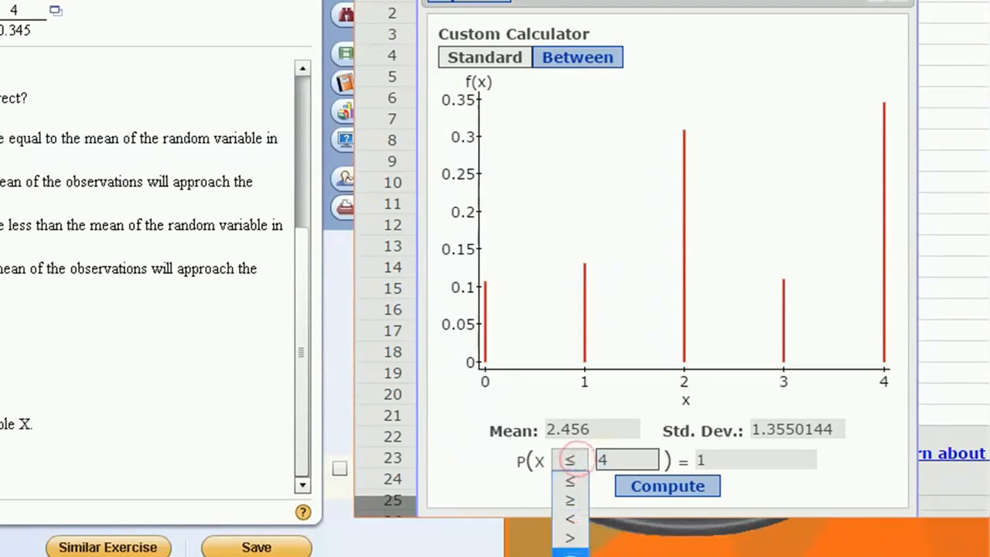
{"action": "left_click", "coordinate": [571, 547]}
{"action": "left_click_drag", "start_coordinate": [615, 460], "coordinate": [583, 468]}
{"action": "type", "text": "3"}
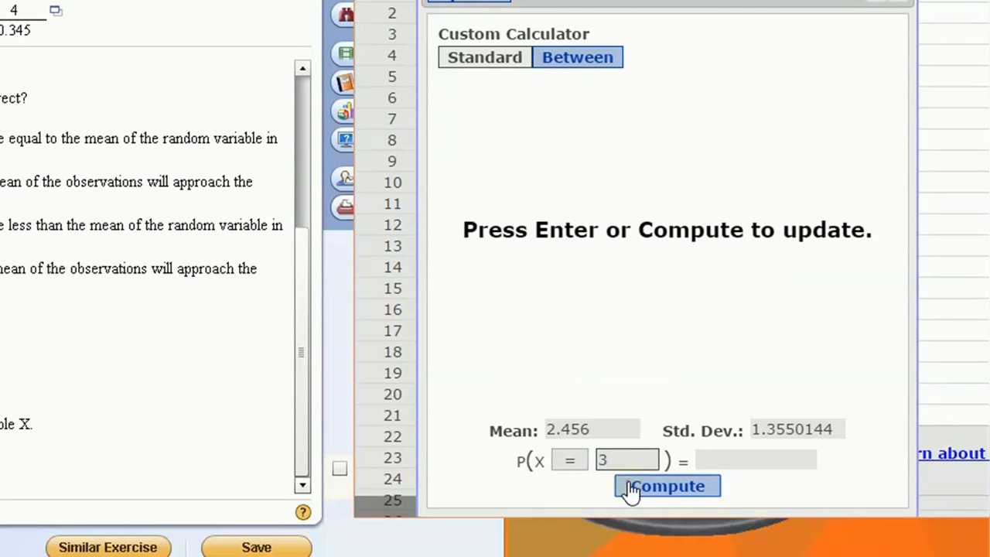
{"action": "left_click", "coordinate": [631, 487]}
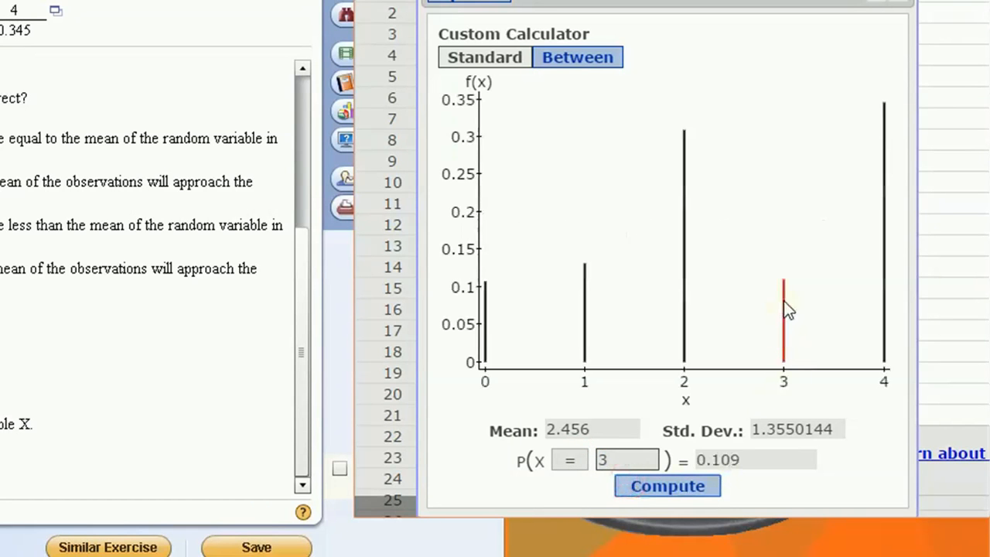
Change the custom calculator's condition to X ≥ 2 and compute its probability
{"action": "left_click", "coordinate": [581, 460]}
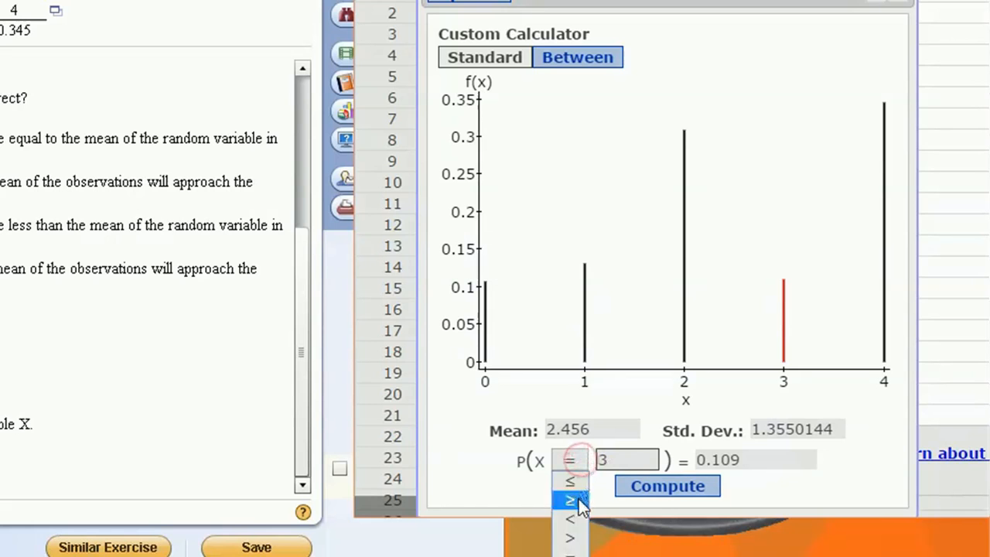
{"action": "left_click", "coordinate": [579, 499]}
{"action": "left_click_drag", "start_coordinate": [634, 460], "coordinate": [599, 460]}
{"action": "type", "text": "2"}
{"action": "left_click", "coordinate": [631, 486]}
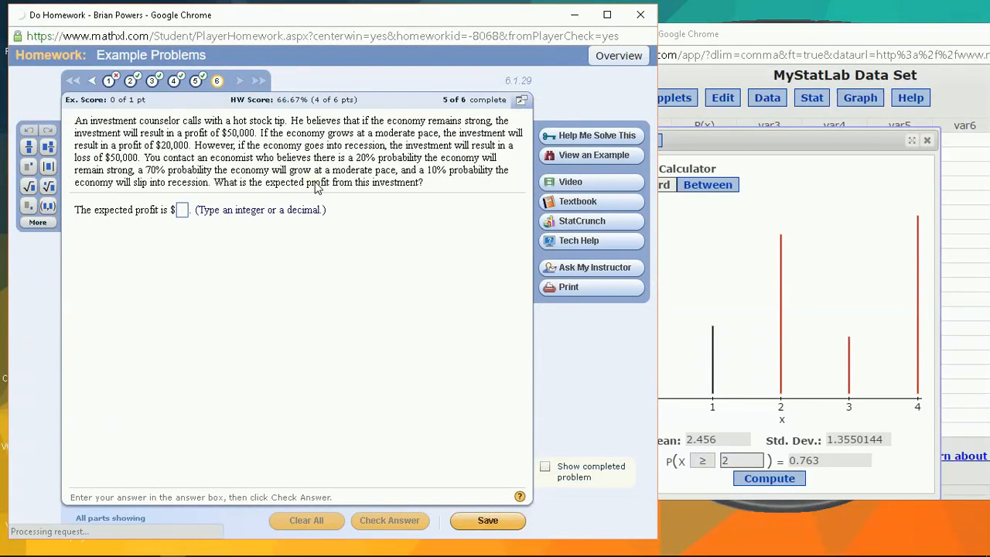
Close the custom calculator and clear the x and P(x) columns from the StatCrunch data table
{"action": "left_click", "coordinate": [927, 147]}
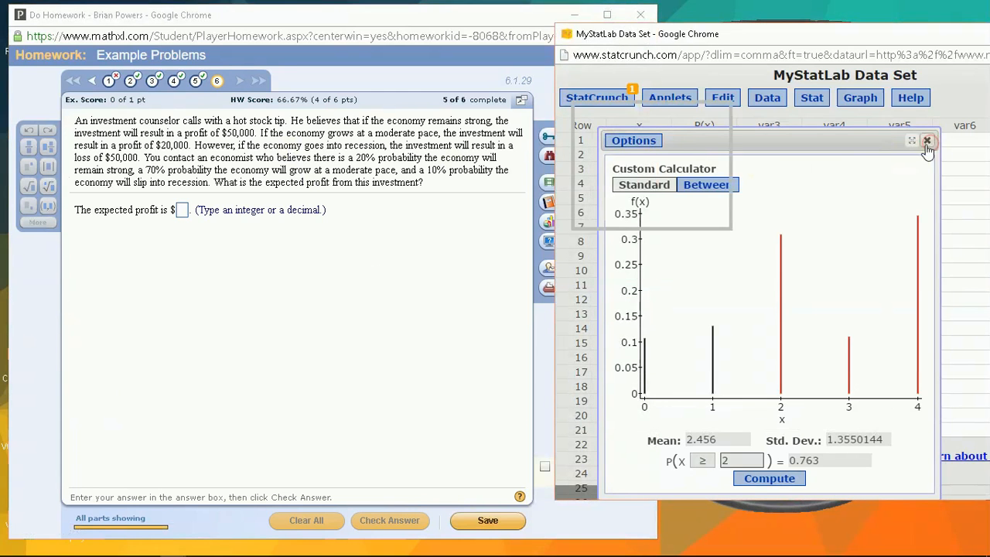
{"action": "left_click", "coordinate": [927, 142]}
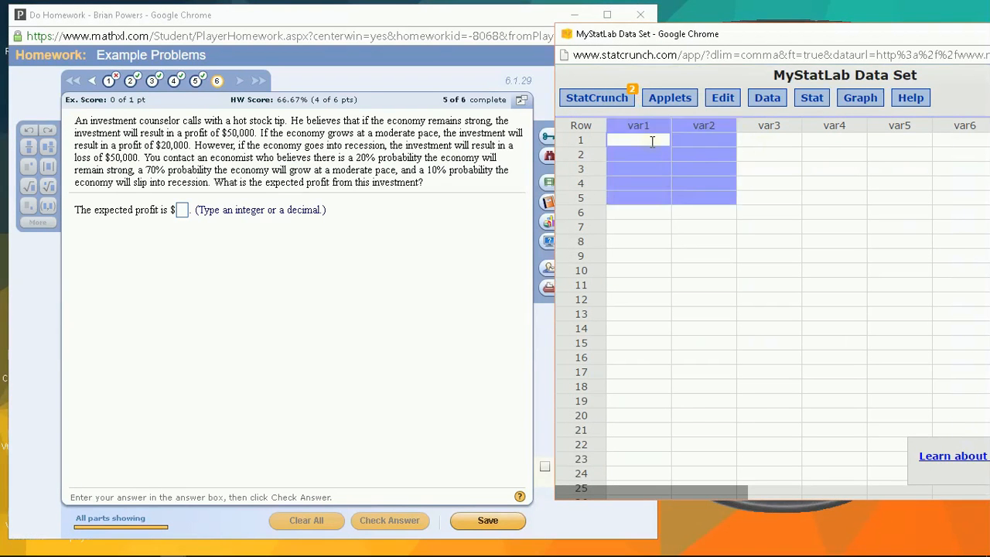
{"action": "left_click", "coordinate": [651, 142]}
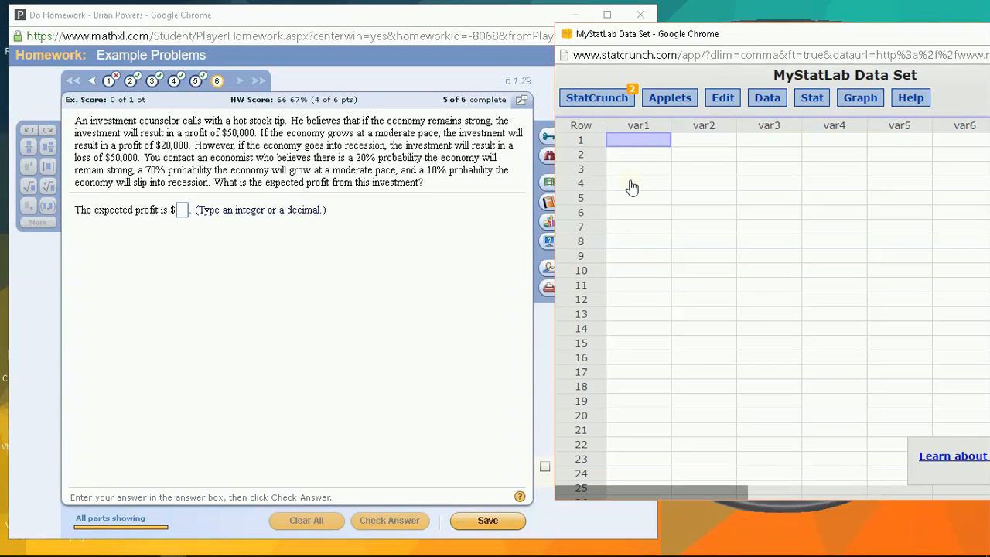
Rename the var1 column as Profit
{"action": "left_click", "coordinate": [641, 127]}
{"action": "key", "text": "BackSpace"}
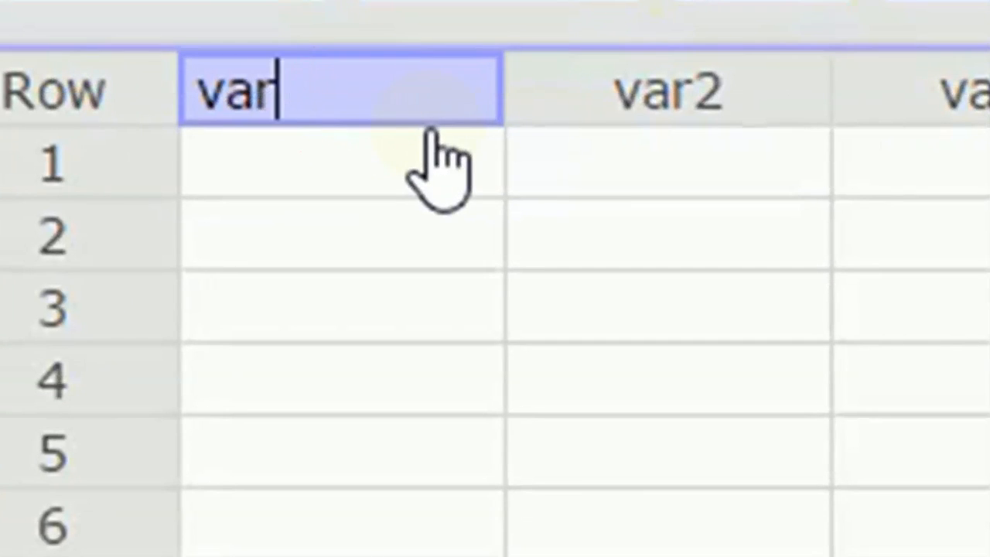
{"action": "key", "text": "BackSpace"}
{"action": "key", "text": "BackSpace"}
{"action": "key", "text": "BackSpace"}
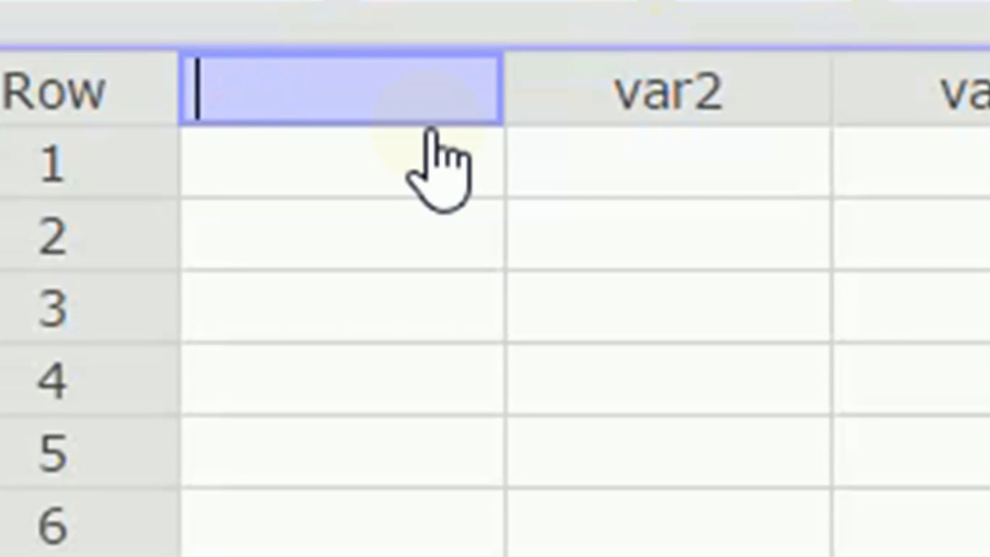
{"action": "type", "text": "Profit"}
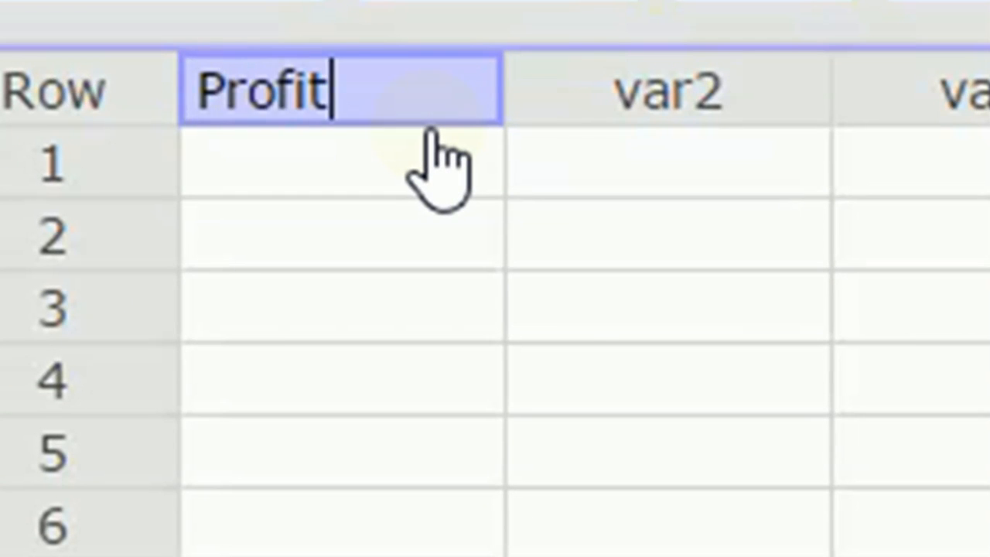
Rename the var2 column as probability
{"action": "left_click", "coordinate": [642, 70]}
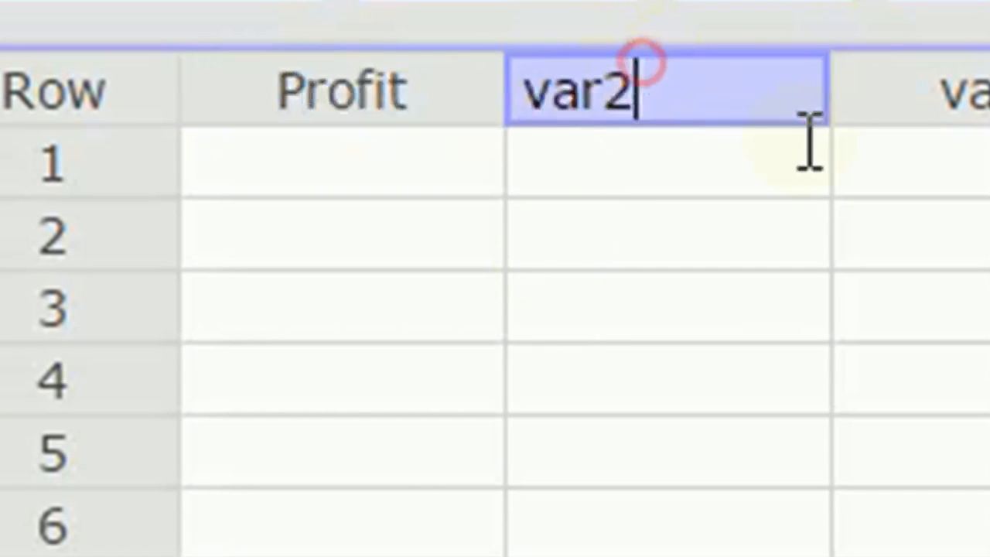
{"action": "key", "text": "BackSpace"}
{"action": "key", "text": "BackSpace"}
{"action": "key", "text": "BackSpace"}
{"action": "key", "text": "BackSpace"}
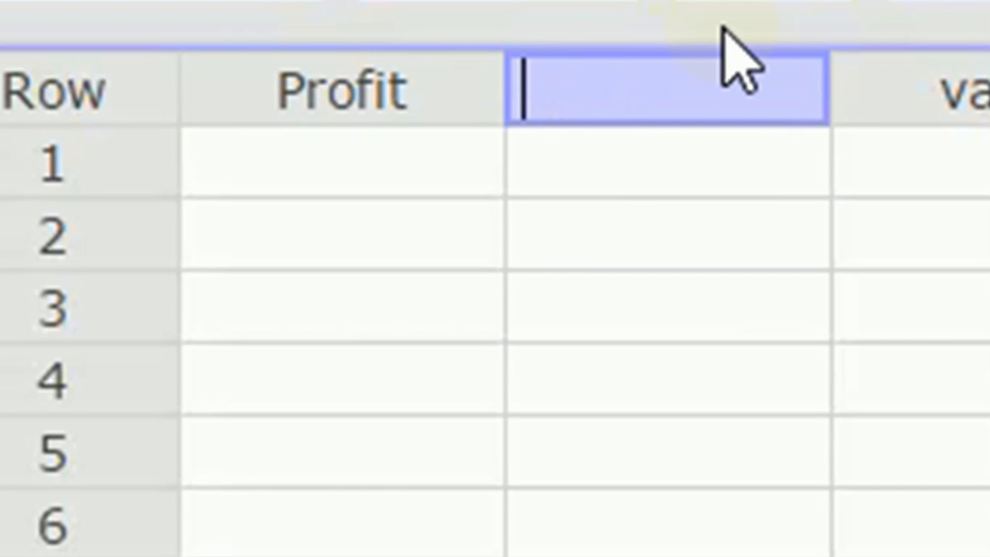
{"action": "type", "text": "probability"}
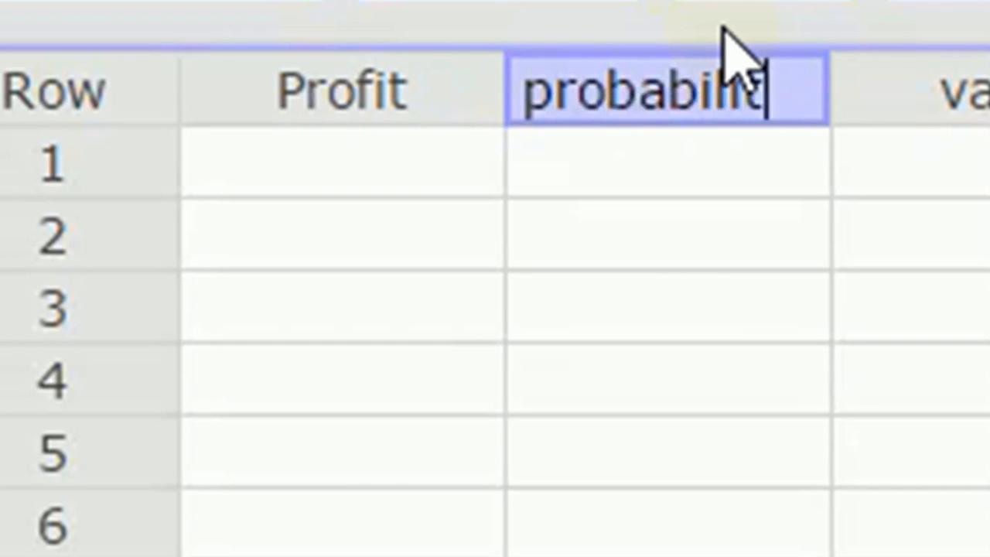
{"action": "key", "text": "Return"}
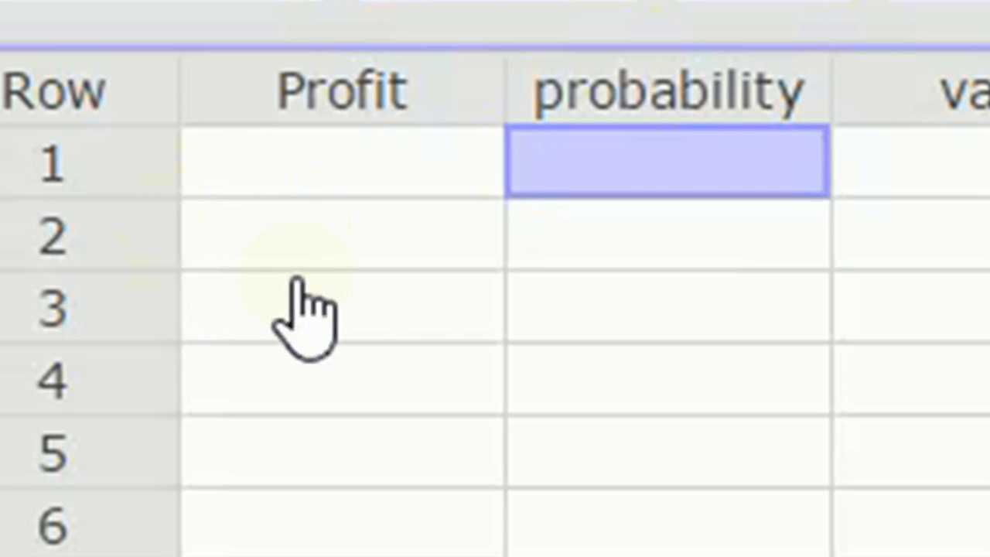
Enter 50000, 20000 and -50000 in rows 1 to 3 of the Profit column
{"action": "left_click", "coordinate": [298, 183]}
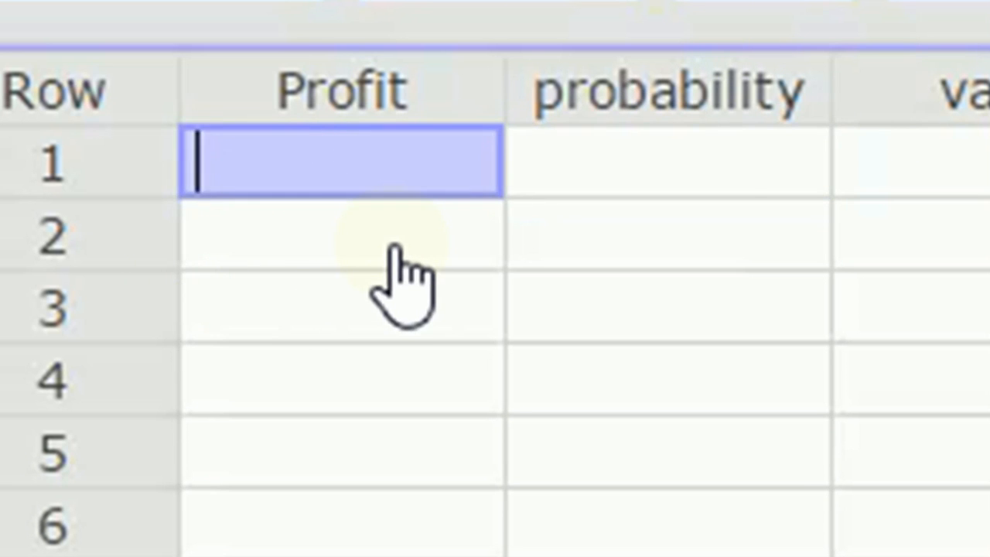
{"action": "type", "text": "50000"}
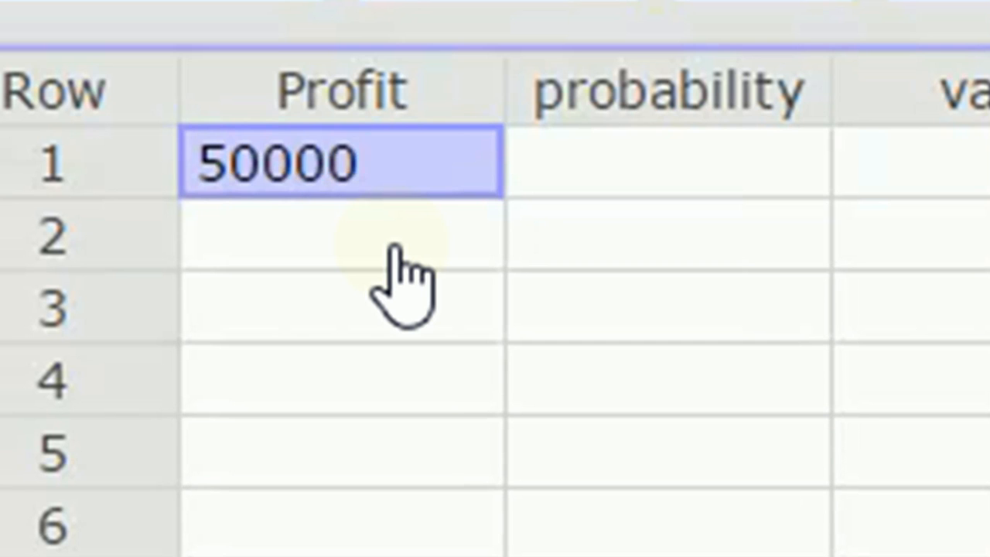
{"action": "left_click", "coordinate": [395, 248]}
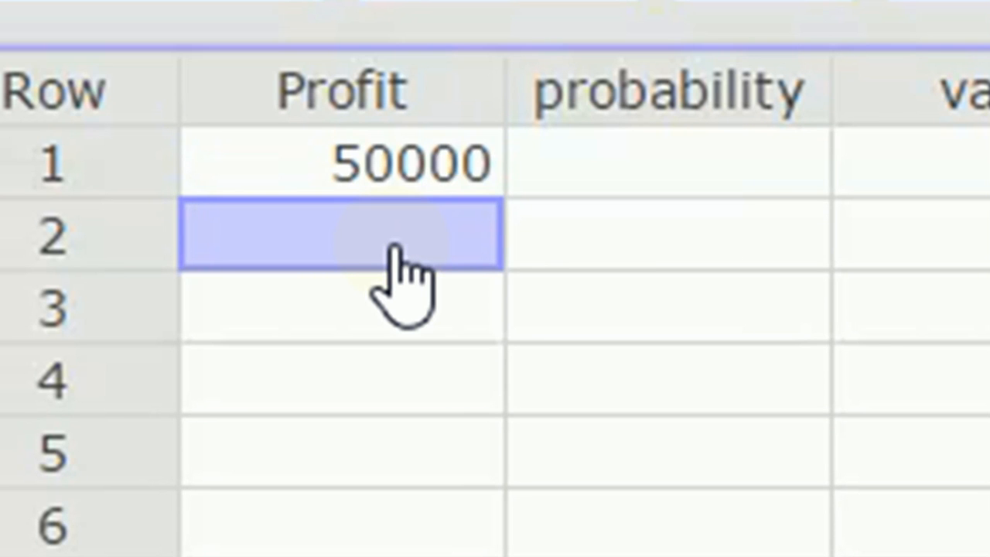
{"action": "type", "text": "20000"}
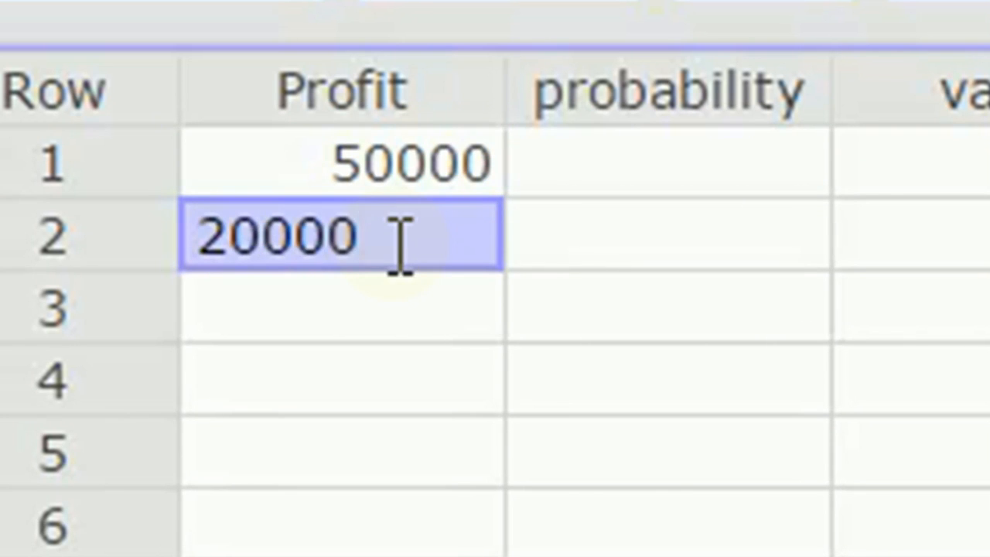
{"action": "key", "text": "Return"}
{"action": "type", "text": "-50000"}
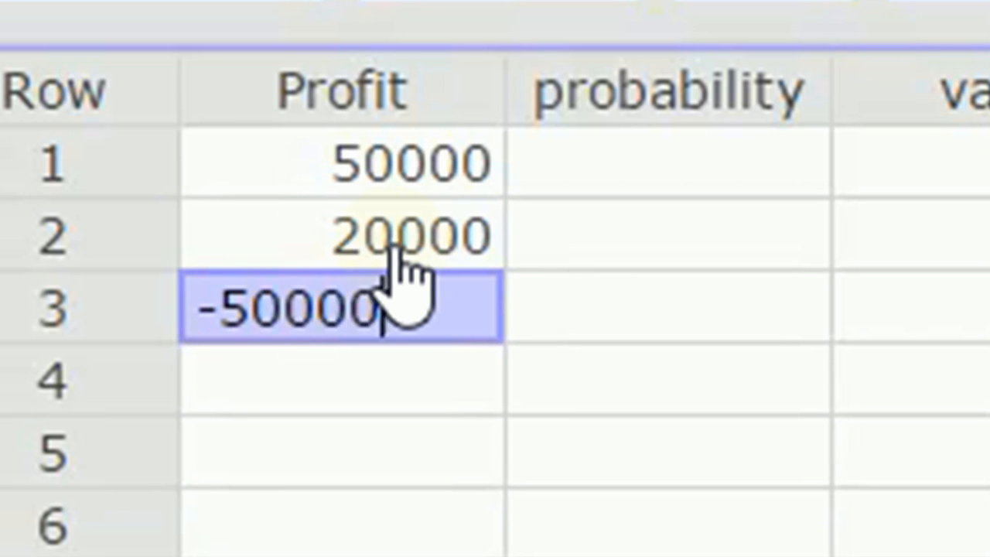
Enter .20, .70 and .10 in rows 1 to 3 of the probability column
{"action": "key", "text": "Tab"}
{"action": "key", "text": "Up"}
{"action": "key", "text": "Up"}
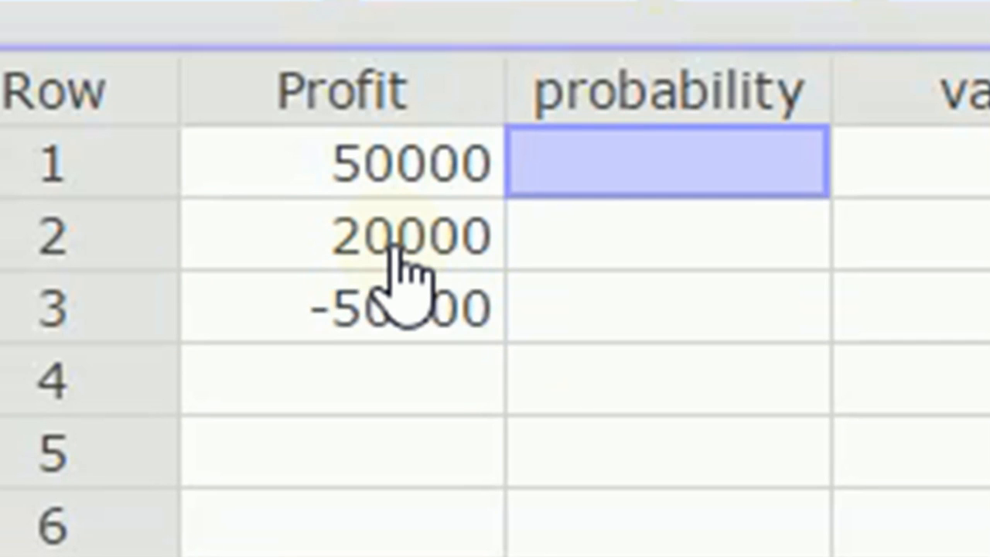
{"action": "type", "text": "."}
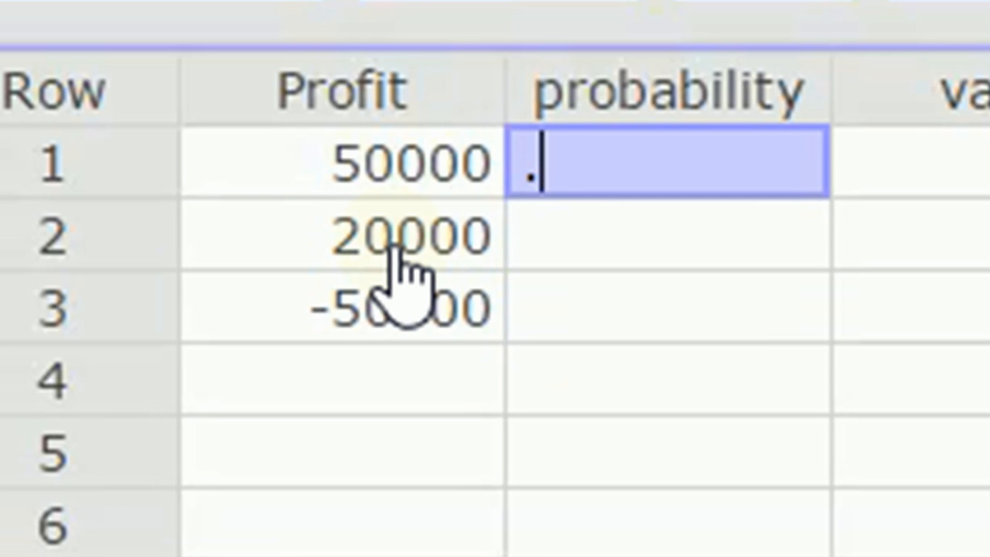
{"action": "type", "text": "20"}
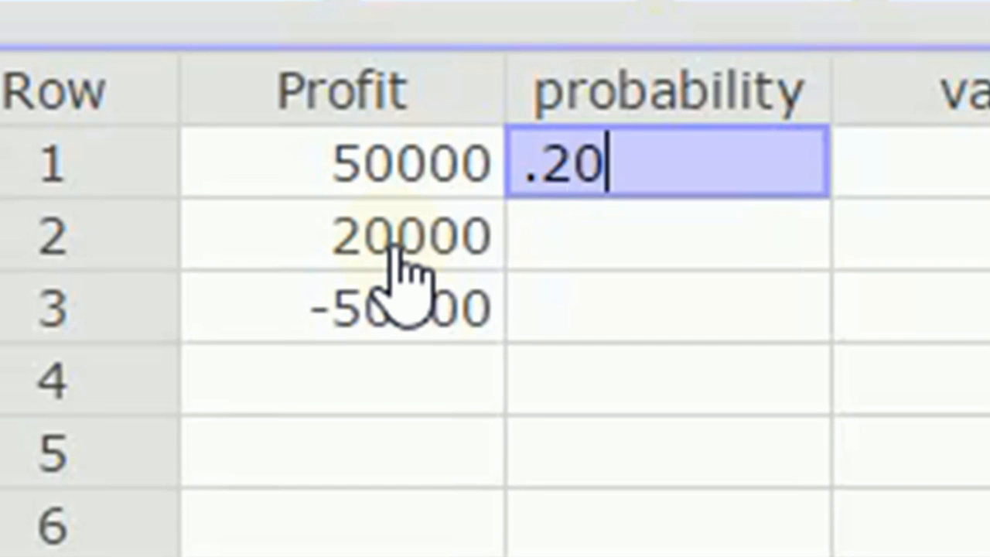
{"action": "key", "text": "Return"}
{"action": "type", "text": ".70"}
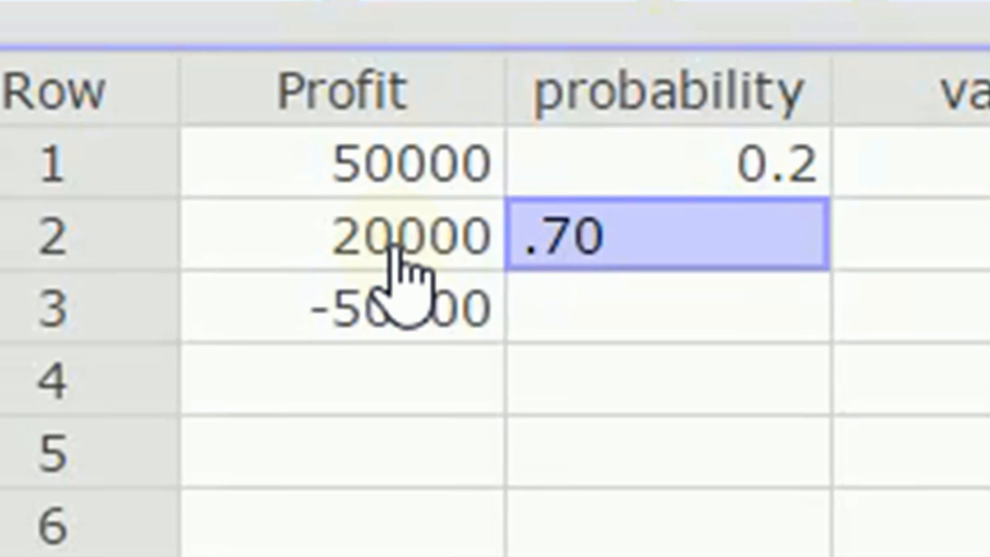
{"action": "key", "text": "Return"}
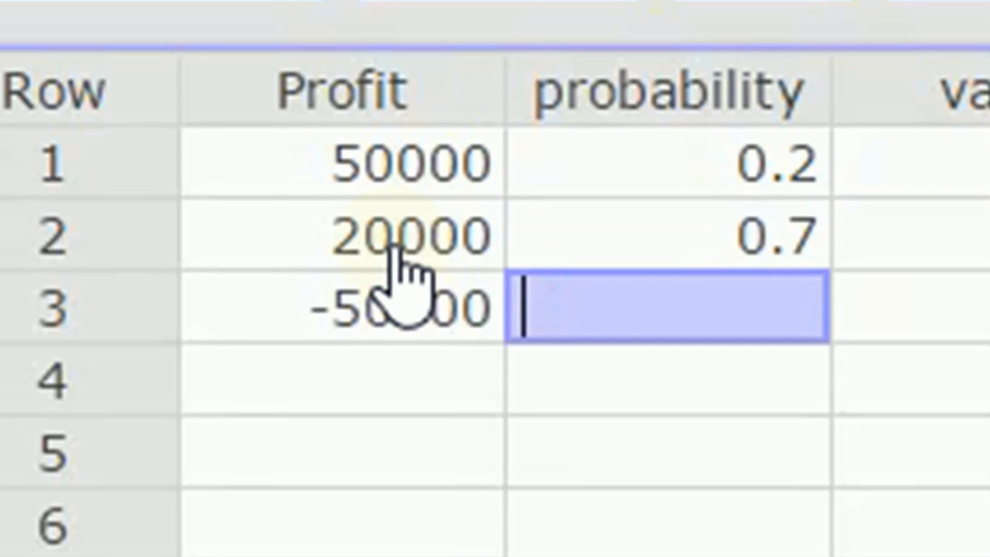
{"action": "type", "text": ".10"}
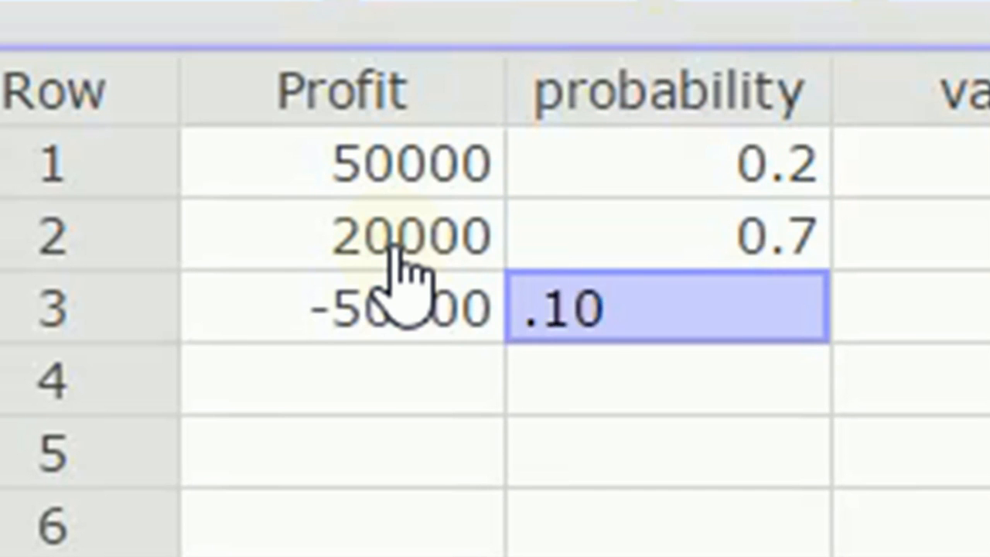
{"action": "key", "text": "Return"}
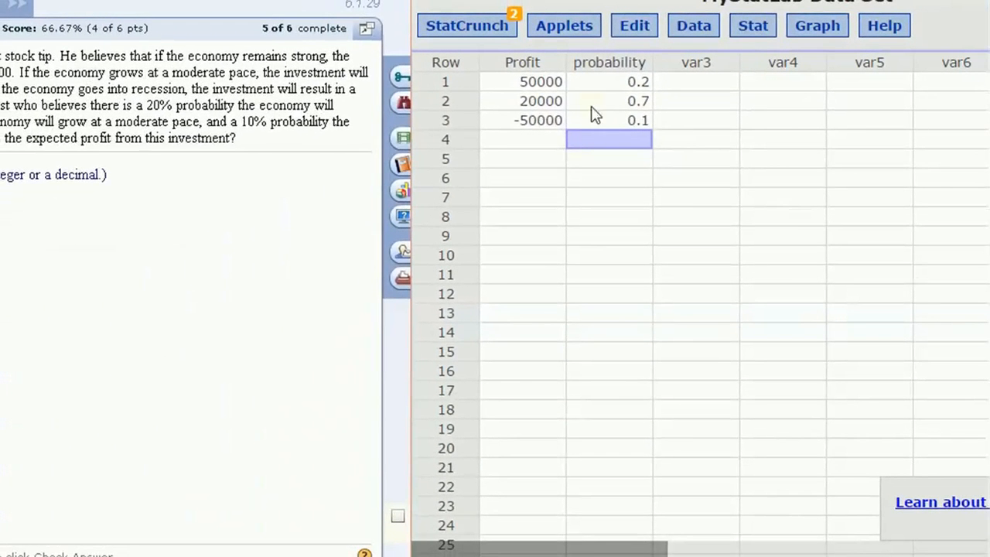
Set up a custom calculator with values in Profit and weights in probability
{"action": "left_click", "coordinate": [804, 31]}
{"action": "left_click", "coordinate": [751, 27]}
{"action": "left_click", "coordinate": [751, 27]}
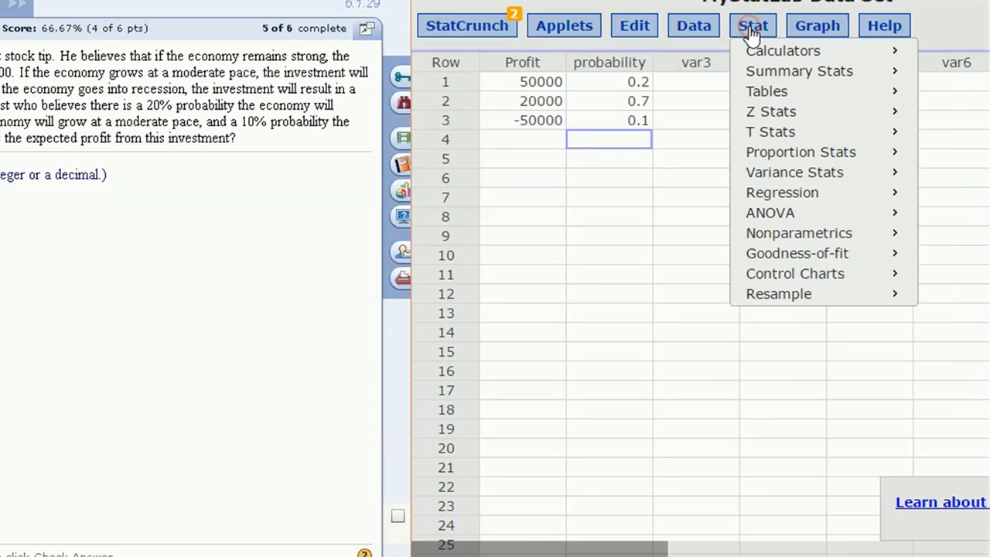
{"action": "mouse_move", "coordinate": [763, 52]}
{"action": "left_click_drag", "start_coordinate": [781, 2], "coordinate": [688, 0]}
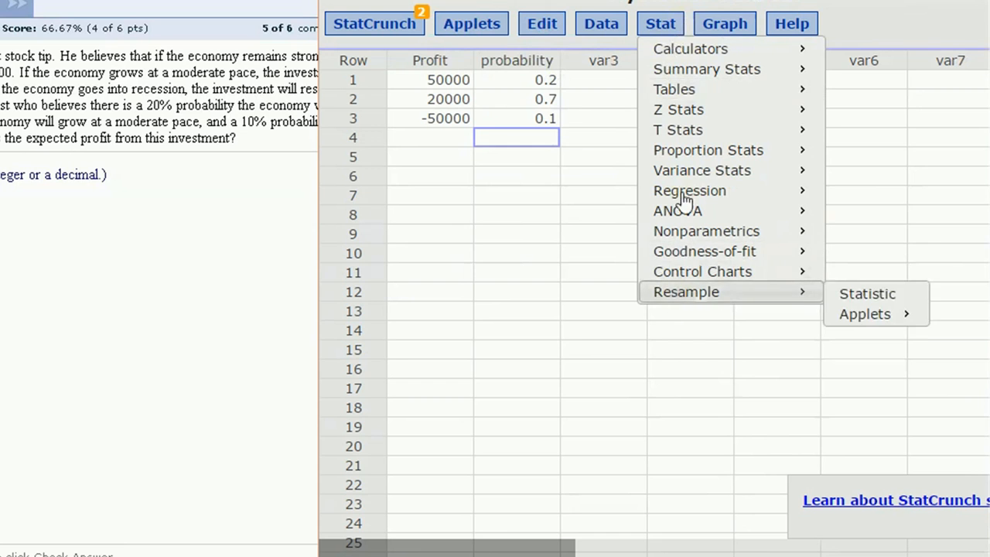
{"action": "mouse_move", "coordinate": [675, 53]}
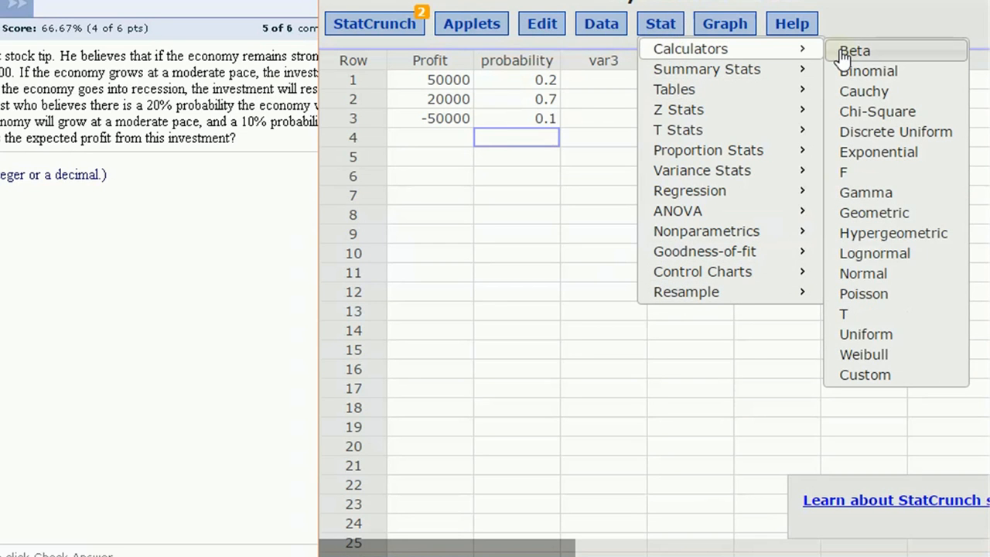
{"action": "left_click", "coordinate": [861, 376]}
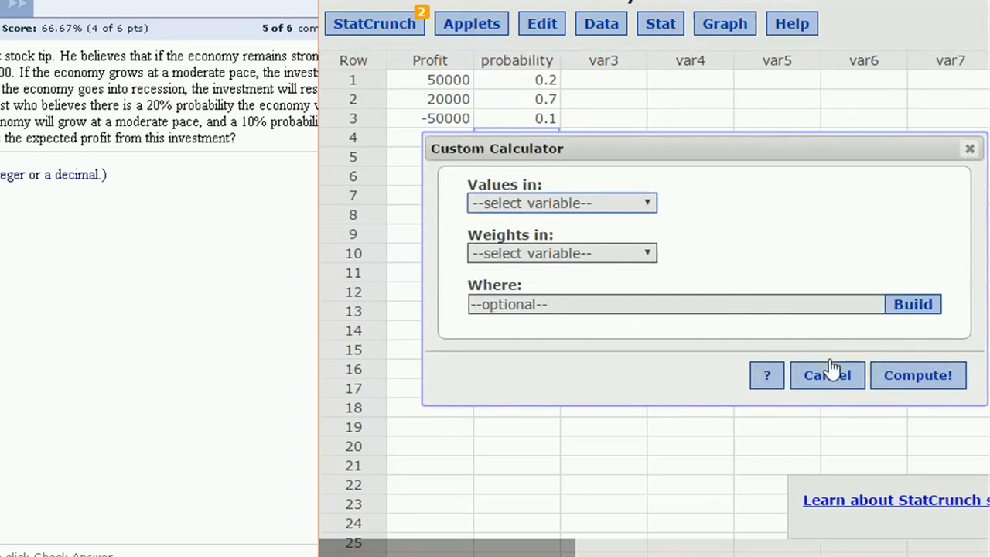
{"action": "left_click_drag", "start_coordinate": [500, 154], "coordinate": [478, 167]}
{"action": "left_click", "coordinate": [527, 209]}
{"action": "left_click", "coordinate": [493, 252]}
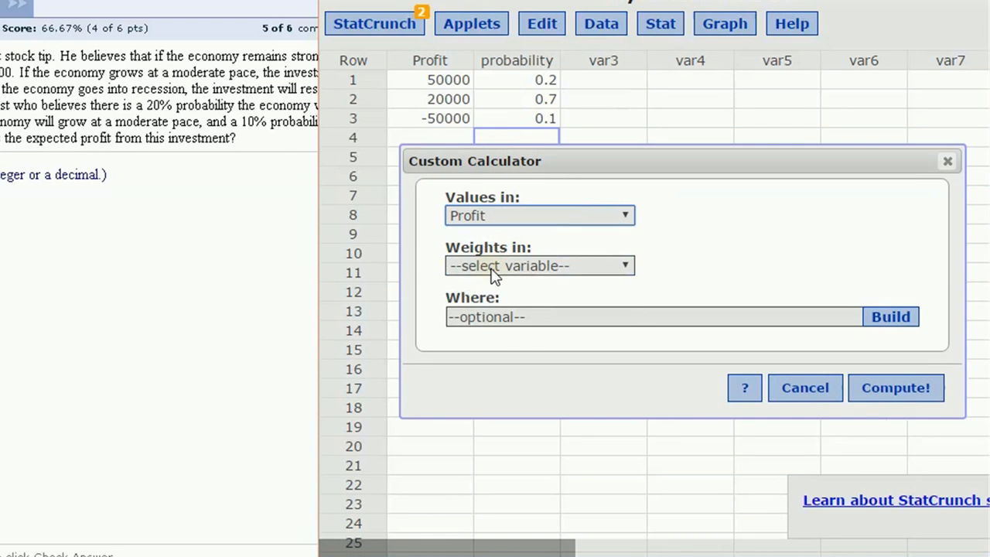
{"action": "left_click", "coordinate": [493, 265]}
{"action": "left_click", "coordinate": [503, 320]}
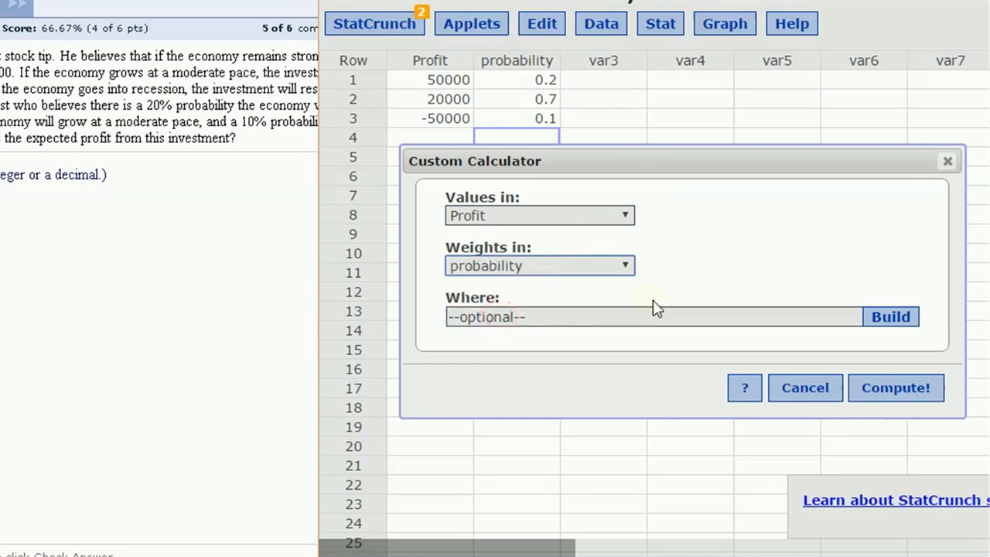
Compute the custom distribution for its mean, and move the results window so it sits clear of the edge
{"action": "left_click", "coordinate": [897, 388]}
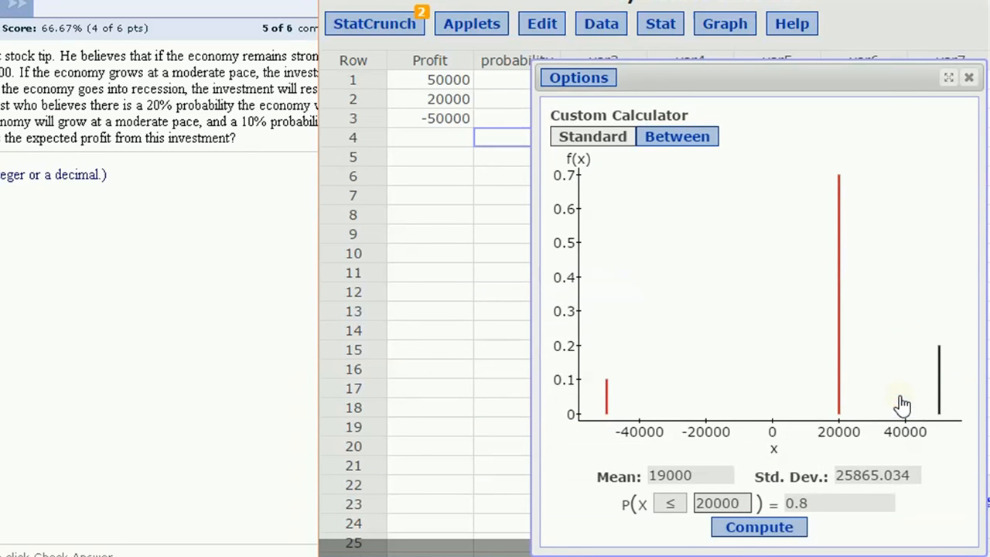
{"action": "left_click_drag", "start_coordinate": [718, 73], "coordinate": [648, 73]}
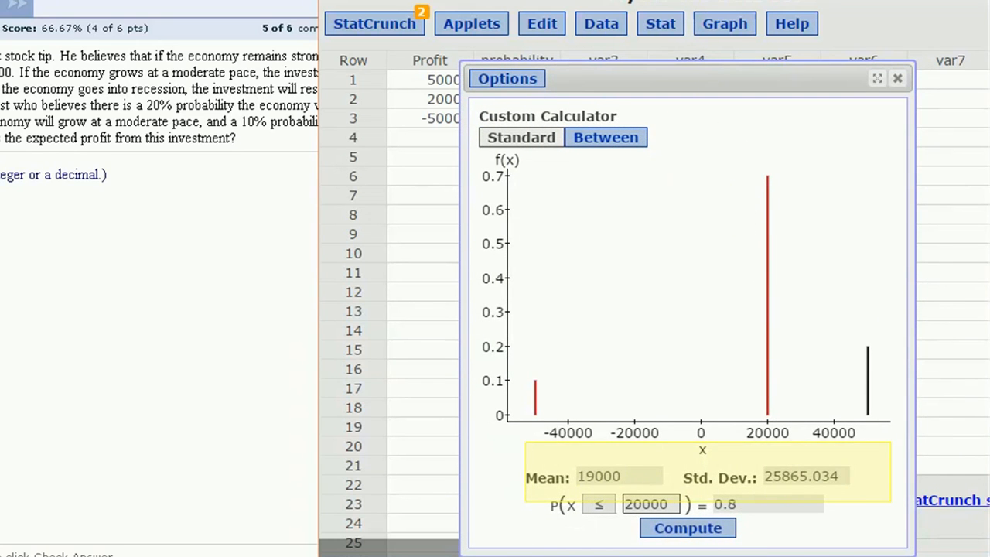
{"action": "left_click_drag", "start_coordinate": [643, 1], "coordinate": [676, 0]}
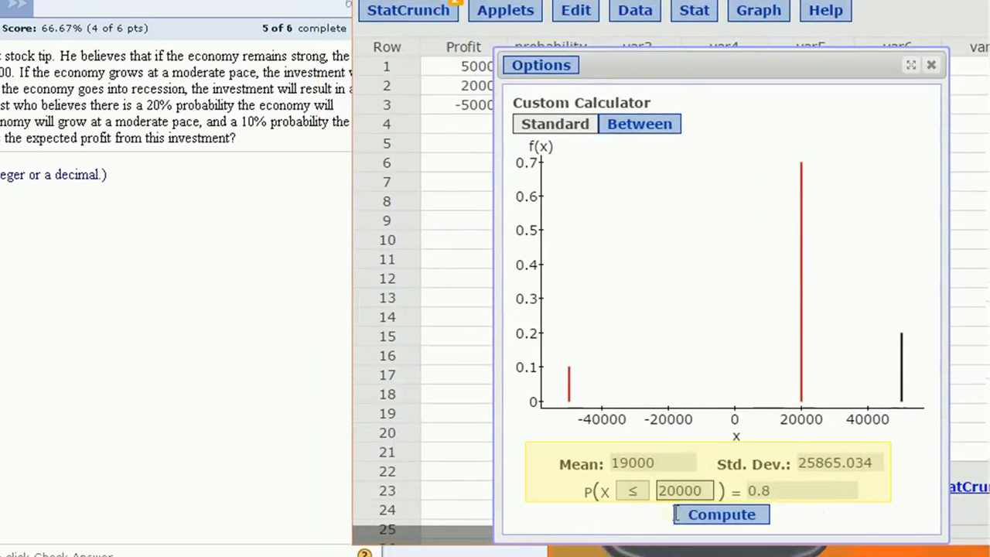
Switch to the homework window, enter 19000 as the expected profit for question 6 and submit the answer
{"action": "left_click", "coordinate": [4, 166]}
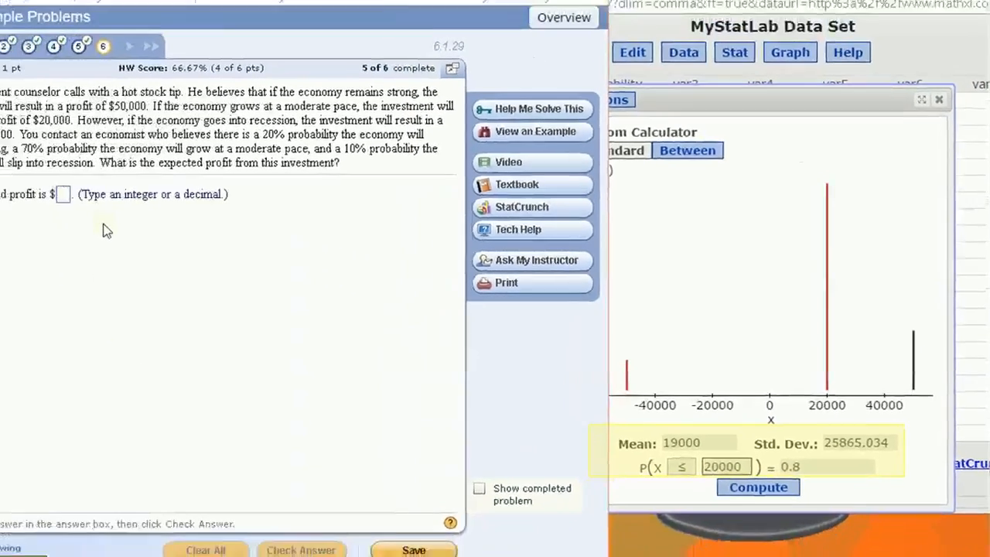
{"action": "type", "text": "1900"}
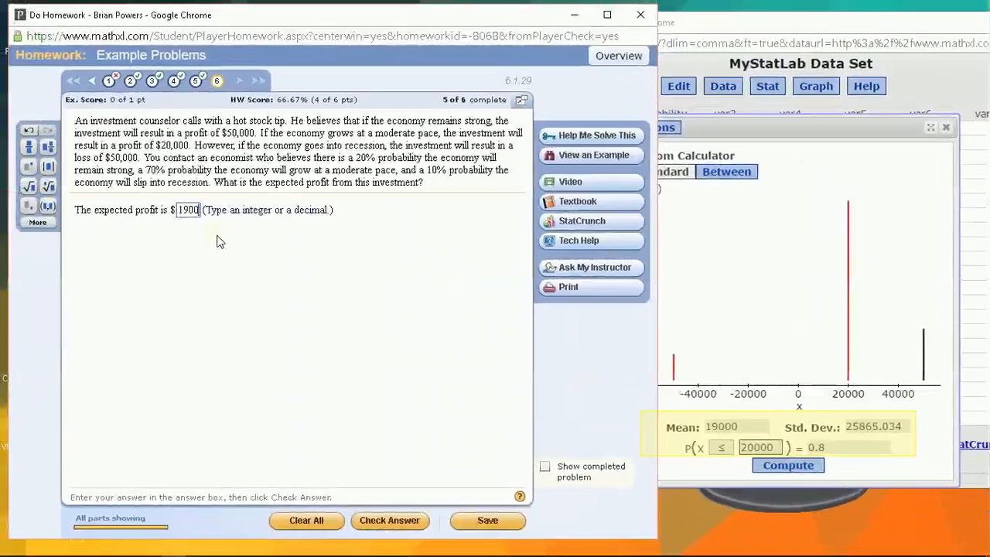
{"action": "type", "text": "0"}
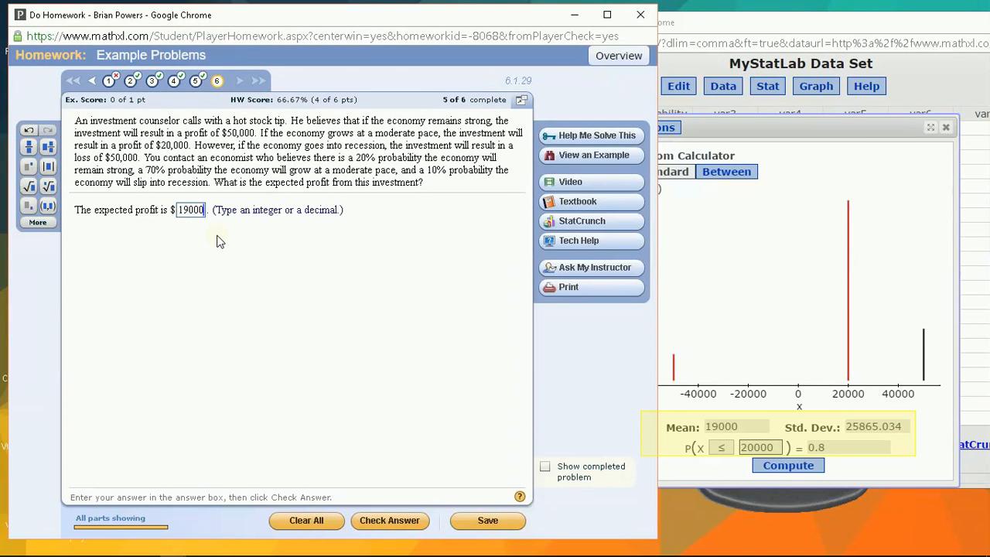
{"action": "key", "text": "Return"}
{"action": "key", "text": "Return"}
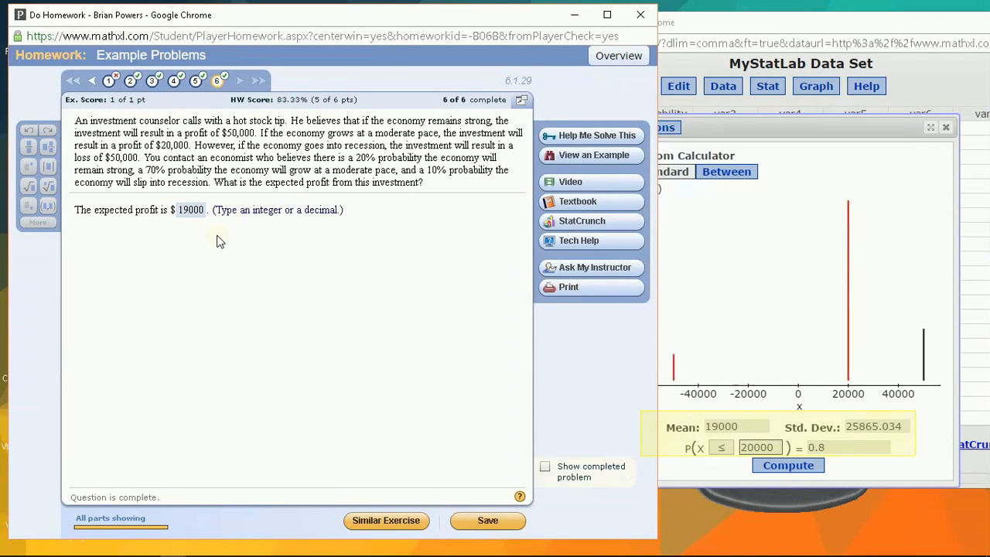
{"action": "left_click", "coordinate": [873, 436]}
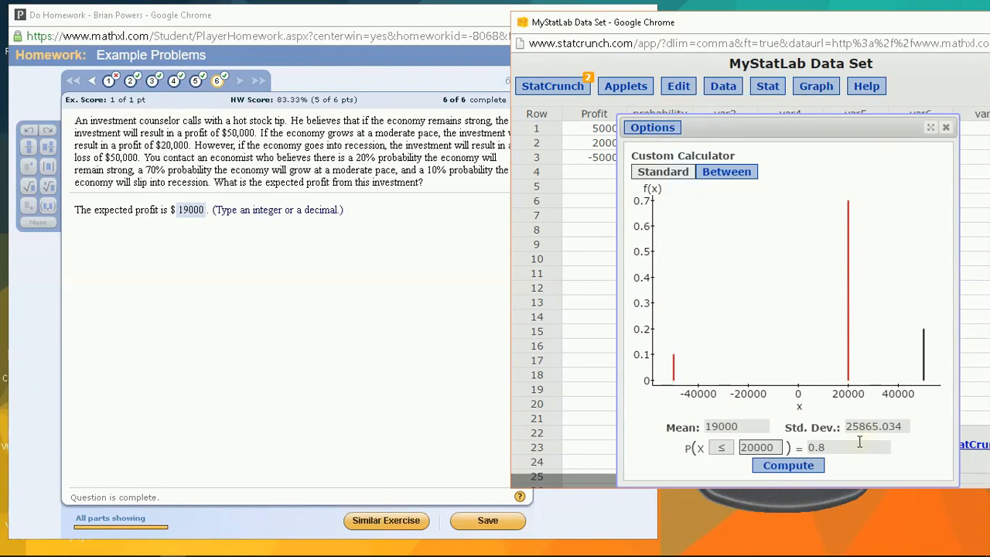
{"action": "left_click", "coordinate": [455, 275]}
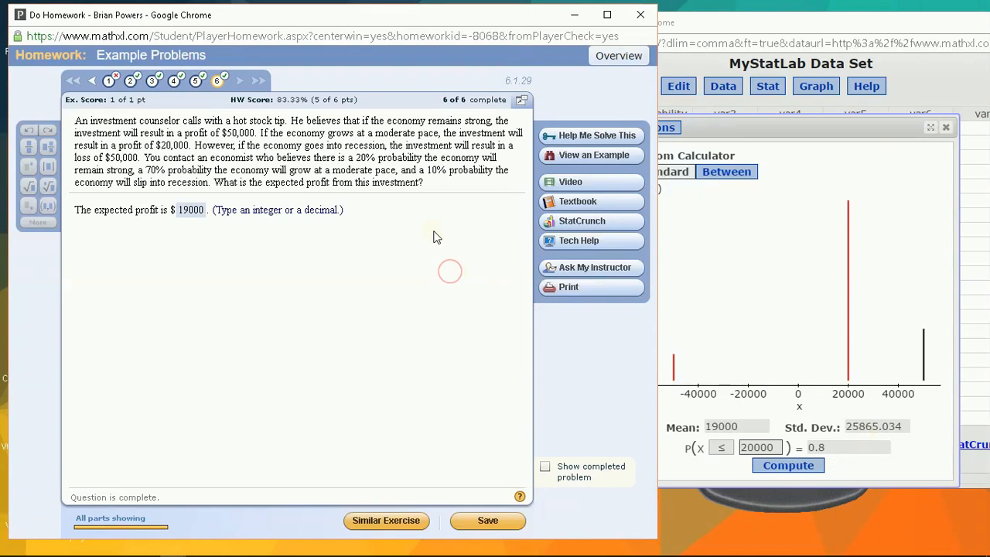